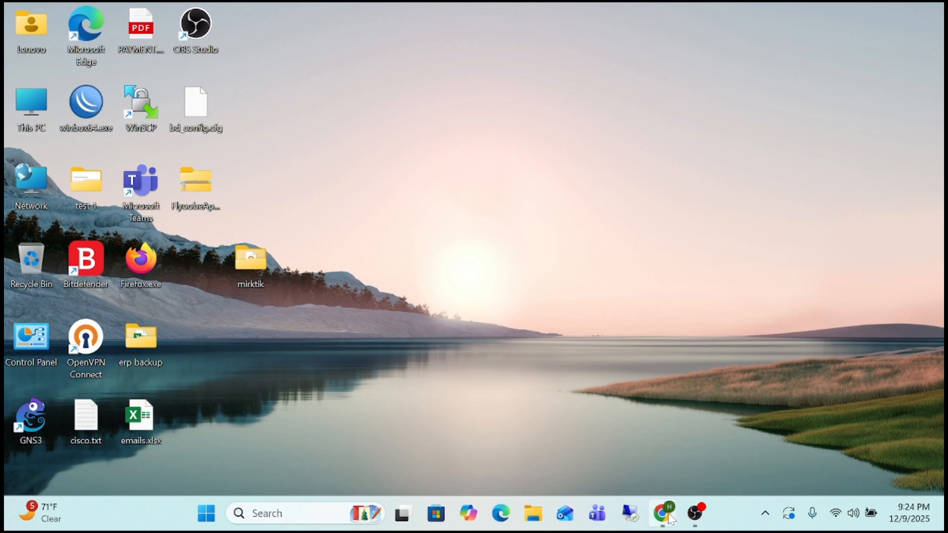
# Restore the Chrome window showing the GoDaddy Products page
pyautogui.click(667, 511)
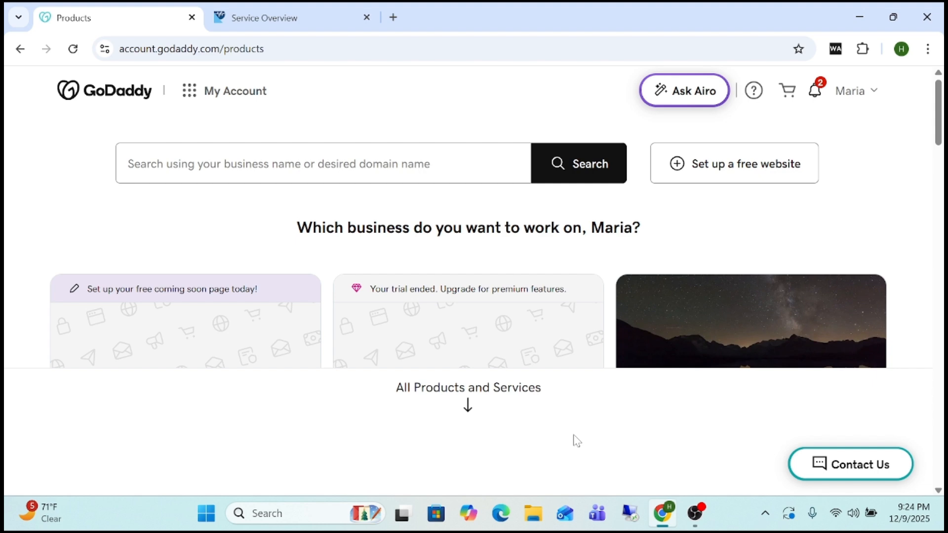
# Open the GoDaddy Domain Portfolio from the account navigation menu
pyautogui.click(224, 93)
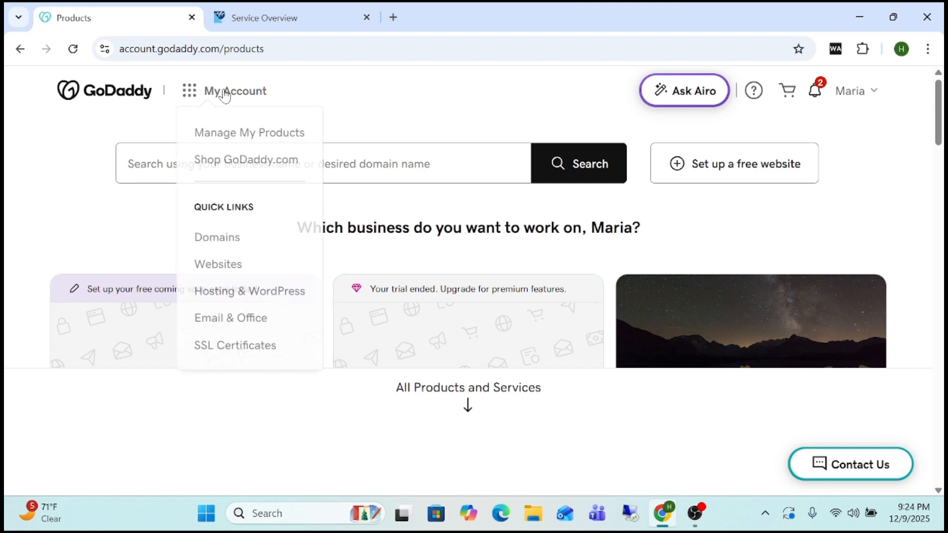
pyautogui.click(310, 271)
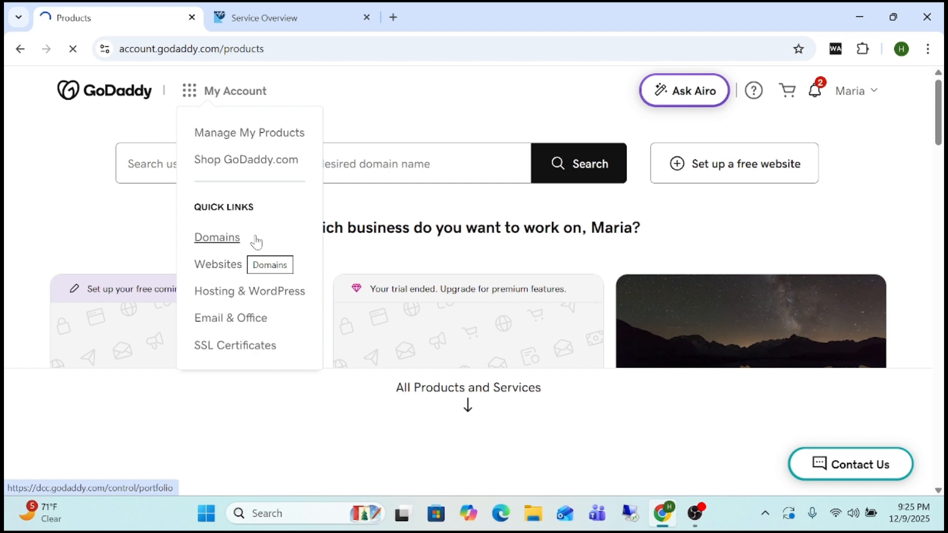
pyautogui.click(299, 29)
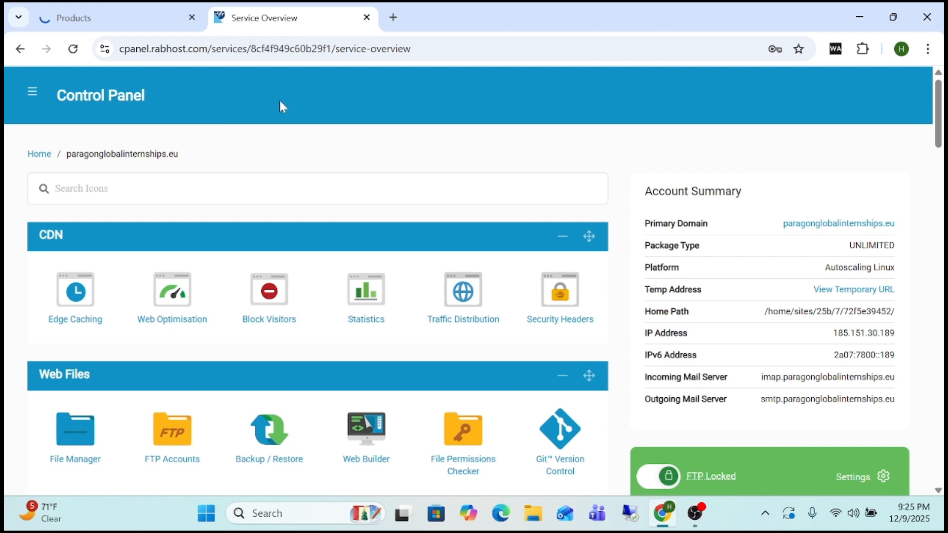
pyautogui.click(146, 24)
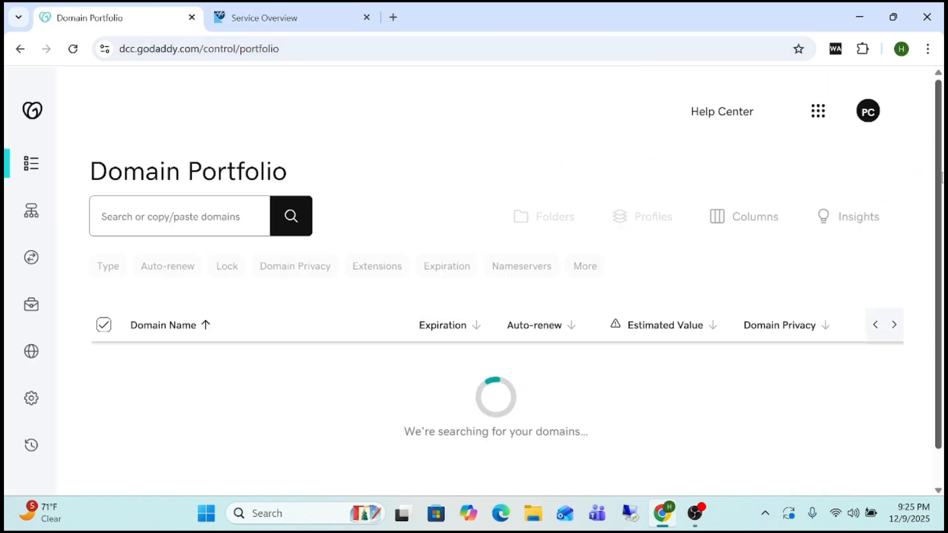
# Scroll down the portfolio list and open pggservices.com's domain settings
pyautogui.scroll(-1, 940, 188)
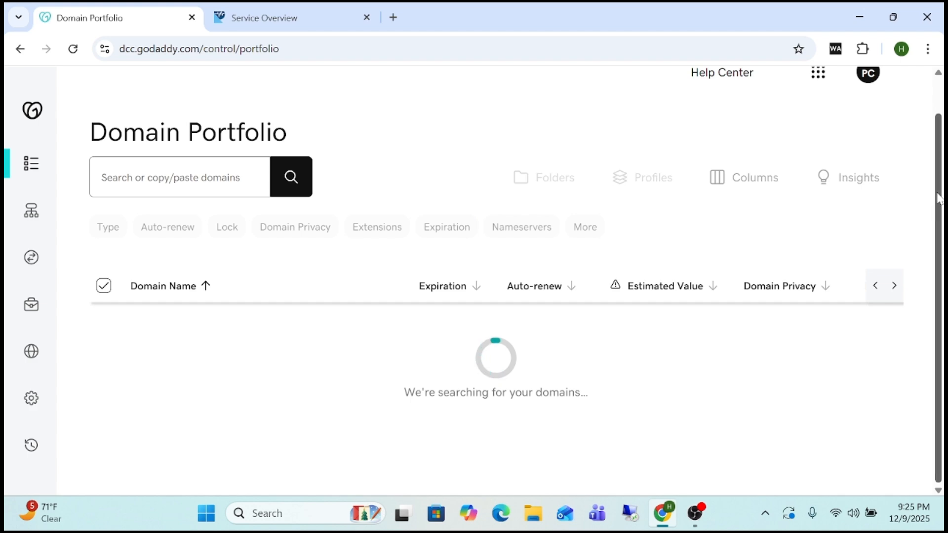
pyautogui.scroll(-1, 940, 195)
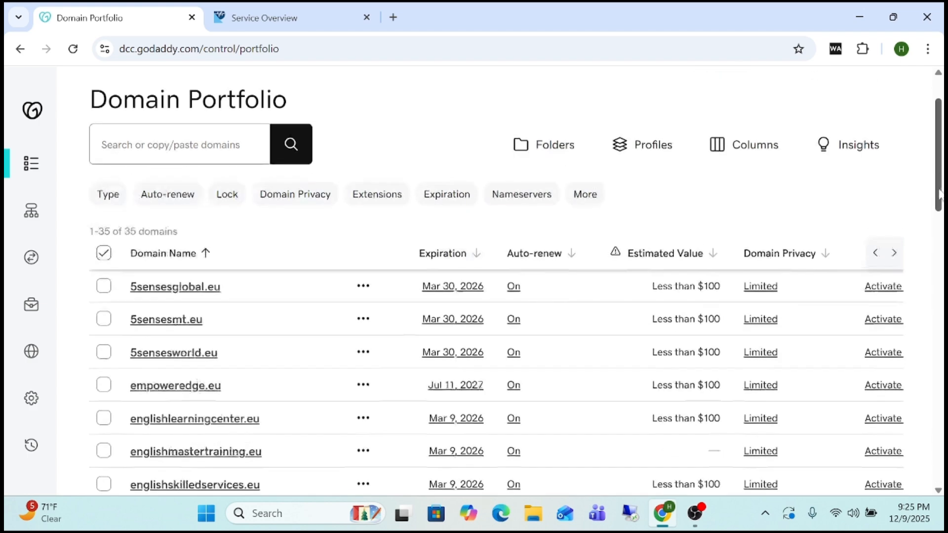
pyautogui.scroll(-7, 940, 193)
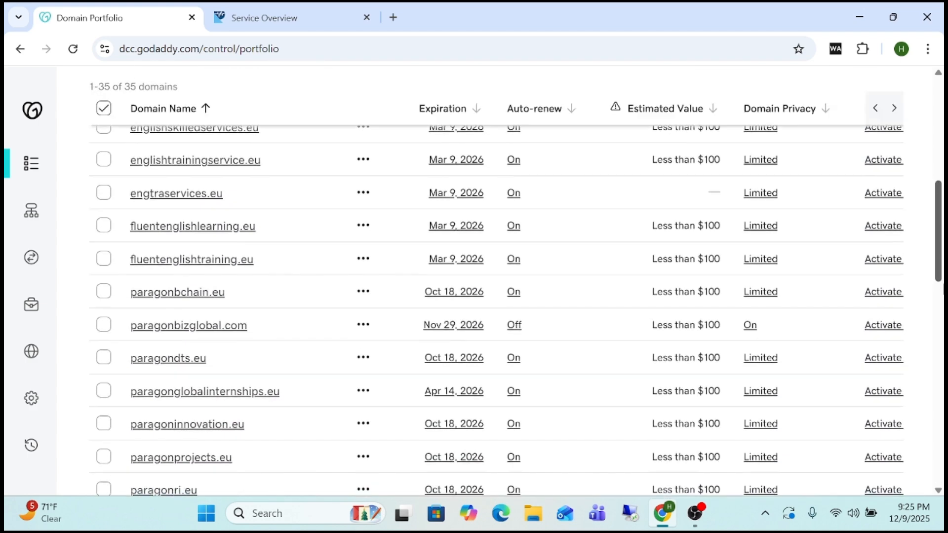
pyautogui.scroll(-4, 516, 294)
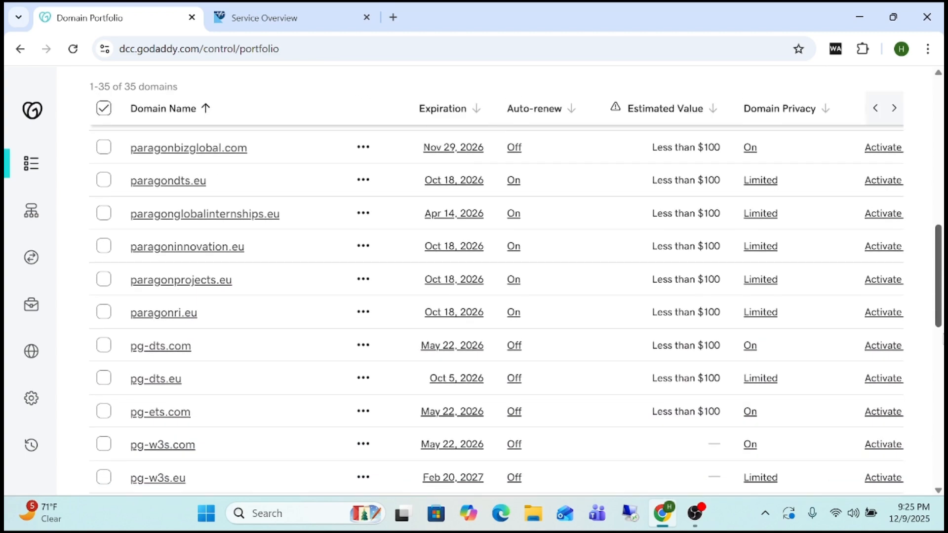
pyautogui.scroll(-3, 516, 311)
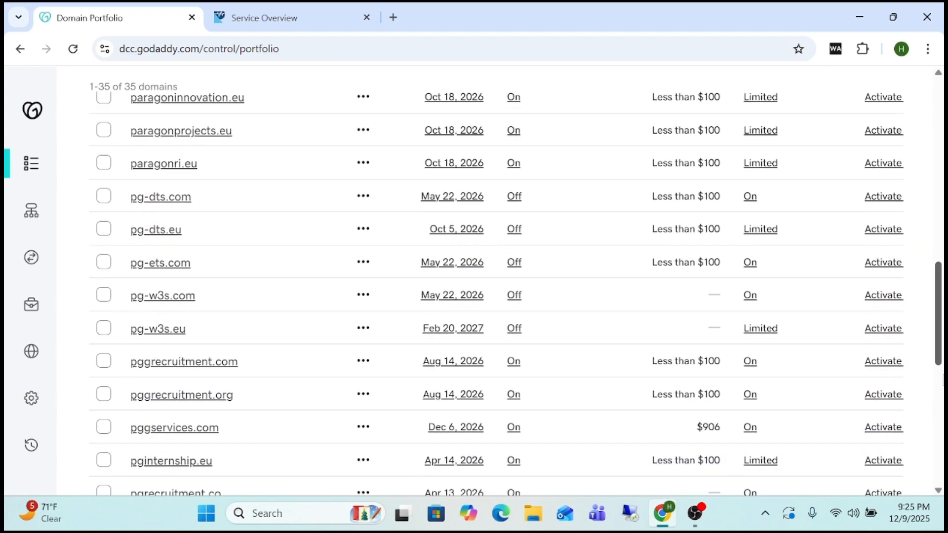
pyautogui.scroll(-1, 516, 311)
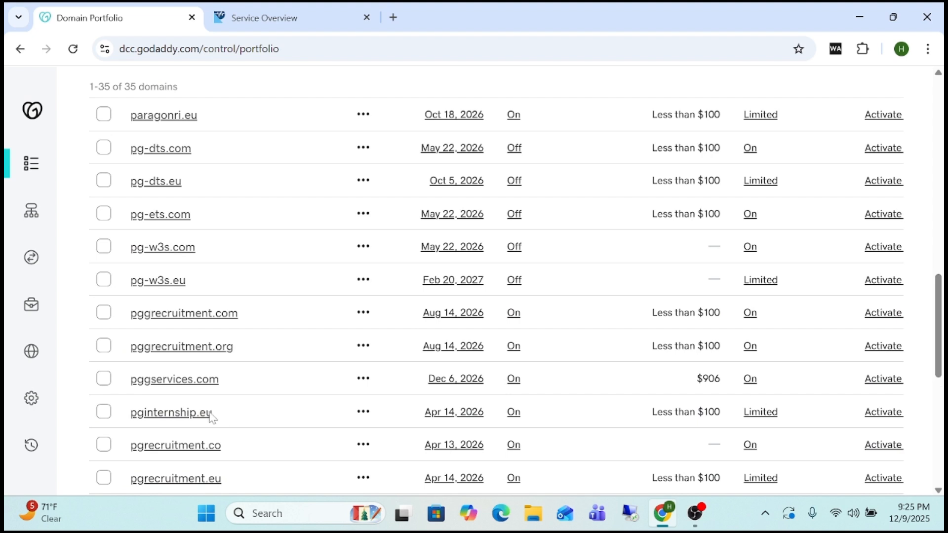
pyautogui.click(185, 390)
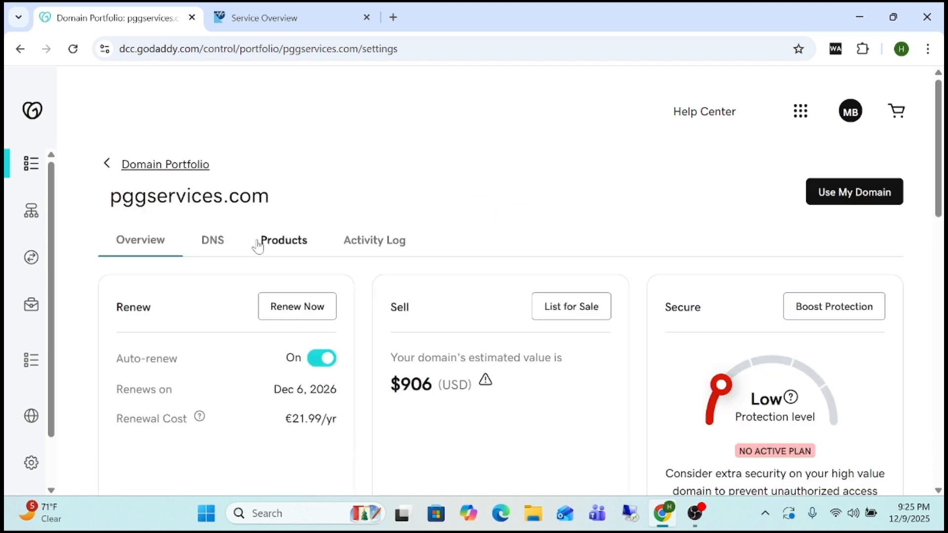
# View the Nameservers subtab under pggservices.com's DNS settings
pyautogui.click(226, 250)
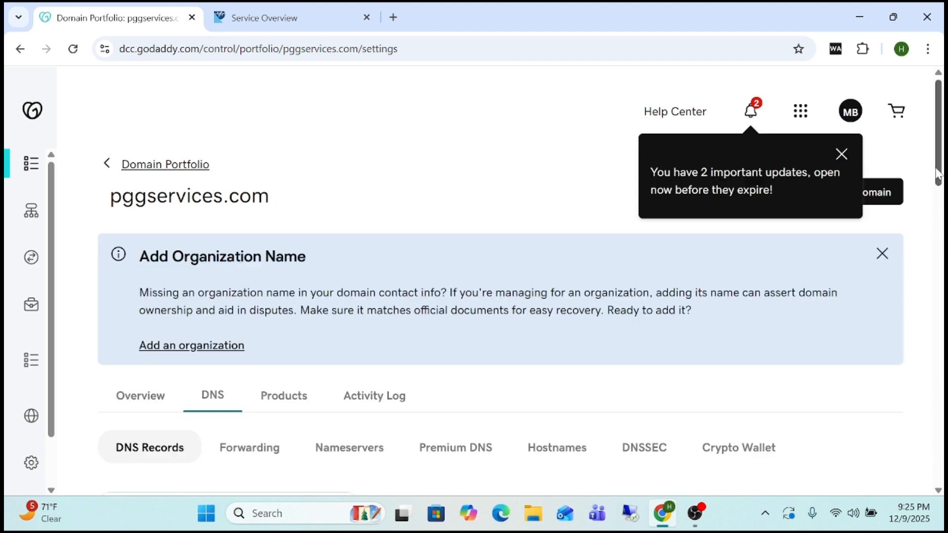
pyautogui.moveTo(940, 151); pyautogui.dragTo(940, 190)
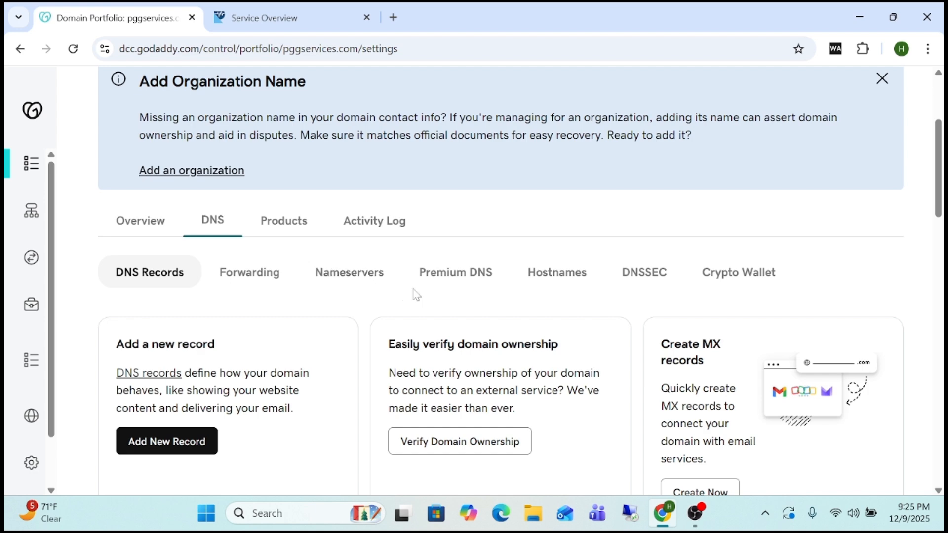
pyautogui.click(363, 278)
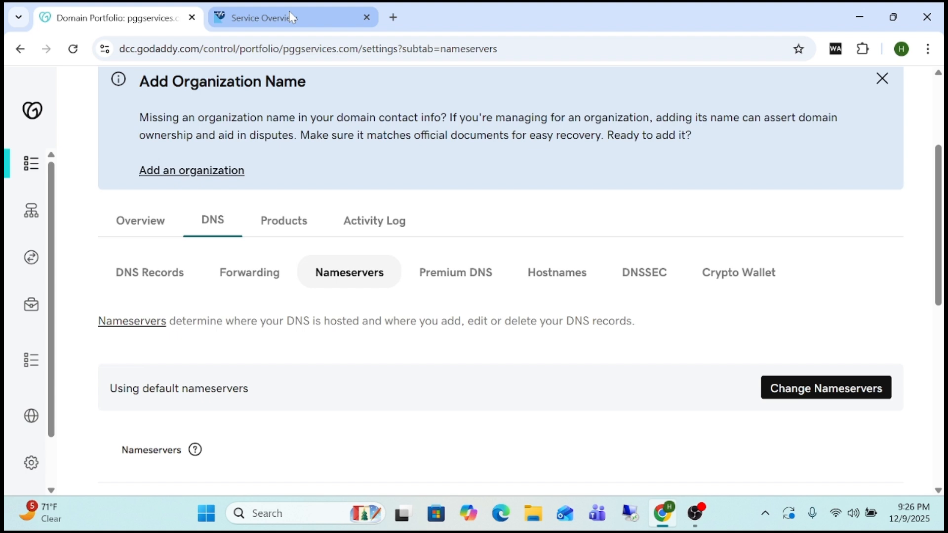
# Copy the domain name pggservices.com from the page heading
pyautogui.scroll(4, 494, 276)
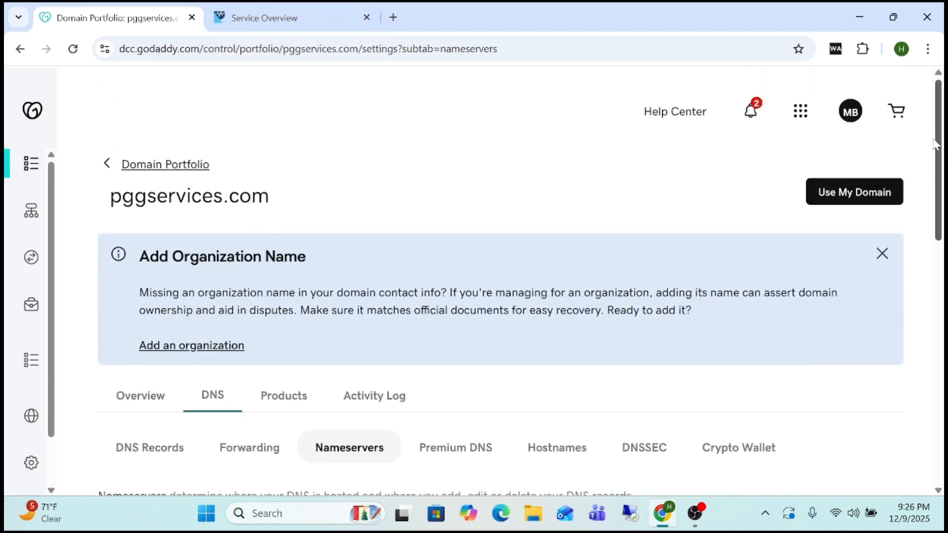
pyautogui.moveTo(103, 201); pyautogui.dragTo(270, 198)
pyautogui.hotkey('ctrl', 'c')
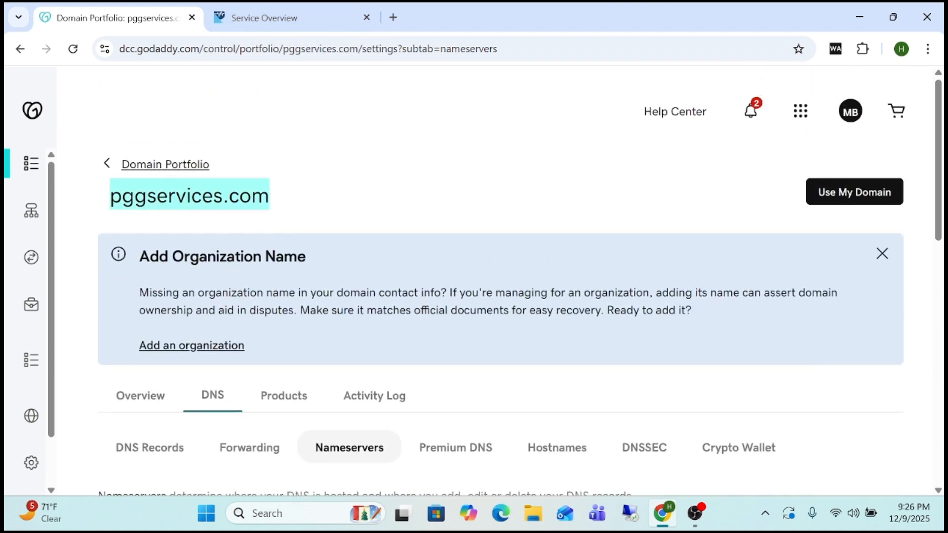
pyautogui.rightClick(242, 207)
pyautogui.click(261, 216)
# In the RabHost control panel, search tools for 'dom' and open Domains
pyautogui.click(280, 13)
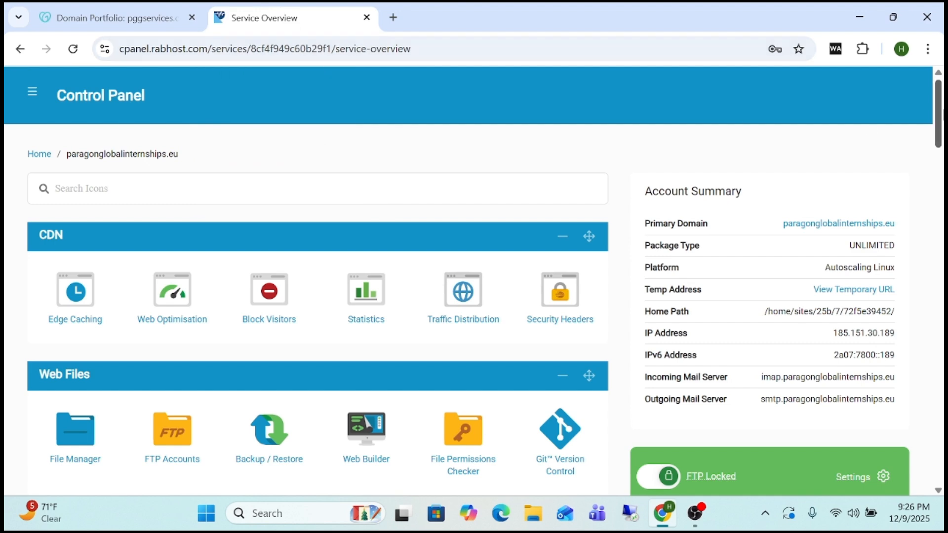
pyautogui.scroll(-5, 937, 112)
pyautogui.scroll(4, 206, 113)
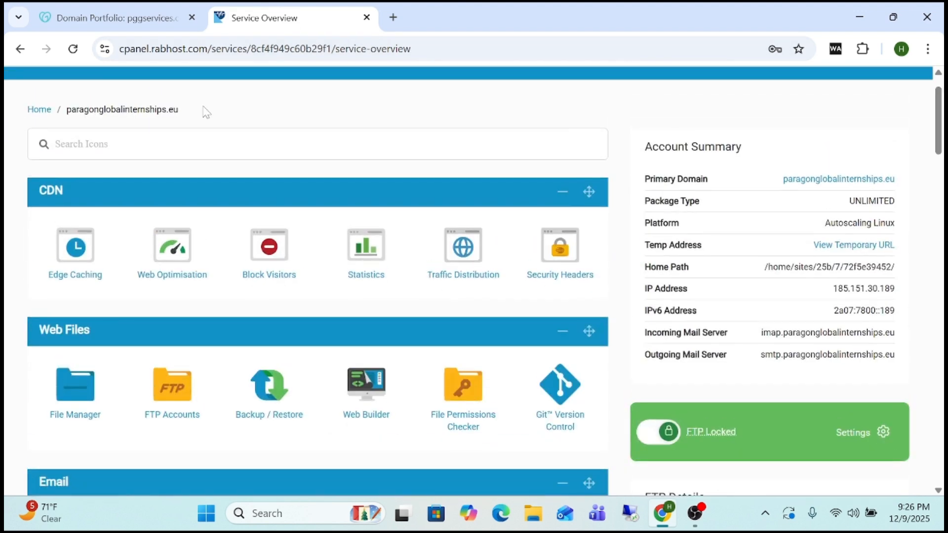
pyautogui.click(55, 144)
pyautogui.write('dom')
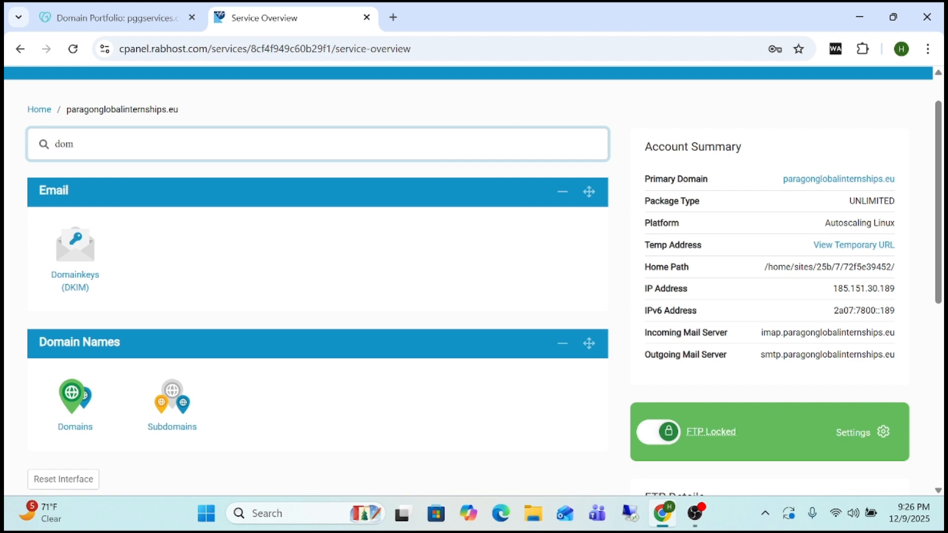
pyautogui.click(70, 399)
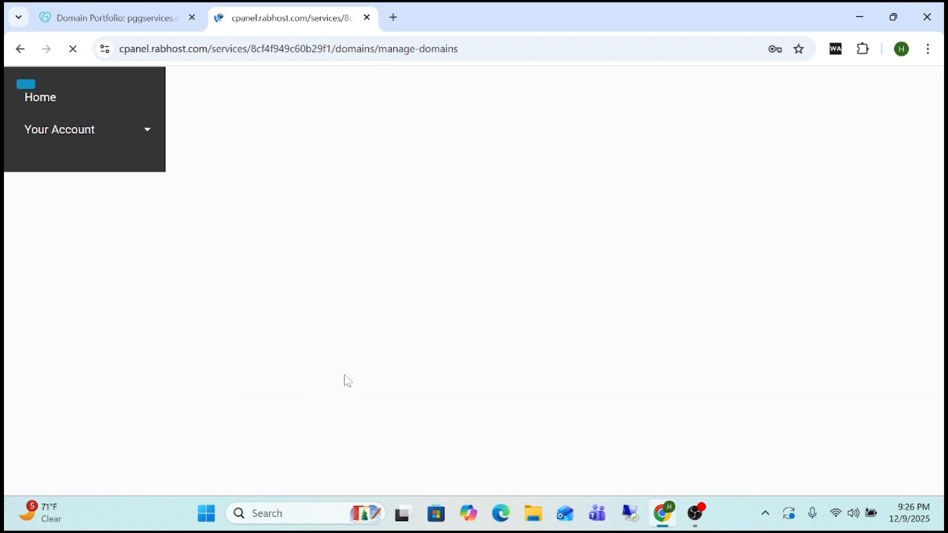
# Paste pggservices.com into the Domain field and add it to the package
pyautogui.scroll(-3, 856, 249)
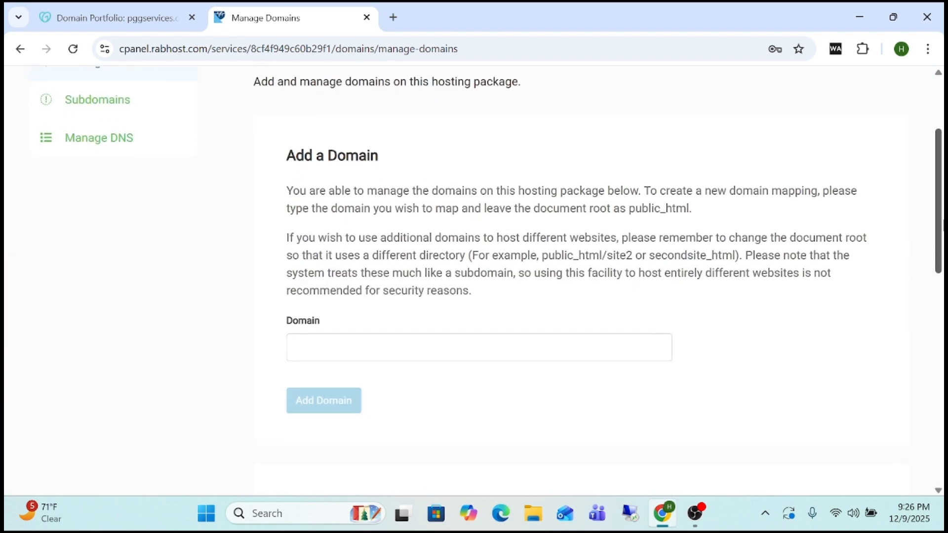
pyautogui.click(371, 334)
pyautogui.rightClick(371, 334)
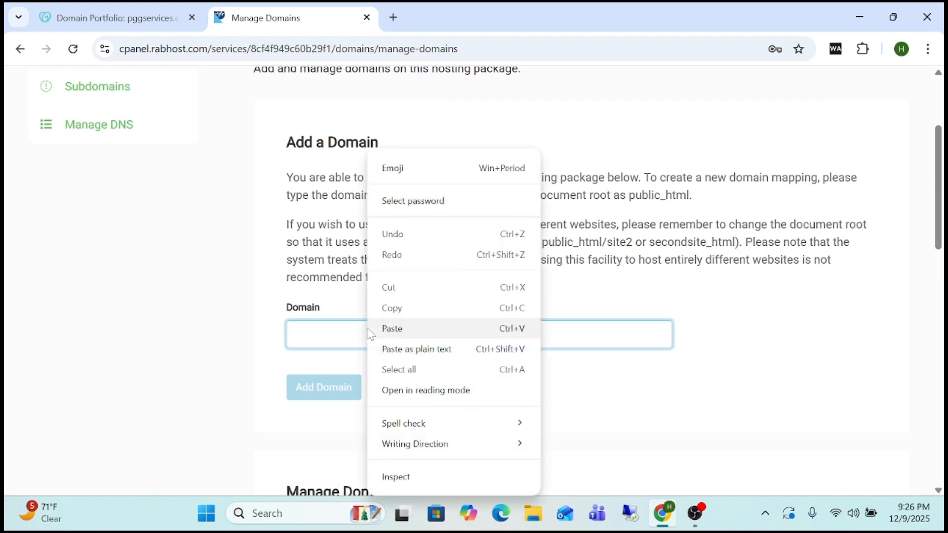
pyautogui.click(408, 329)
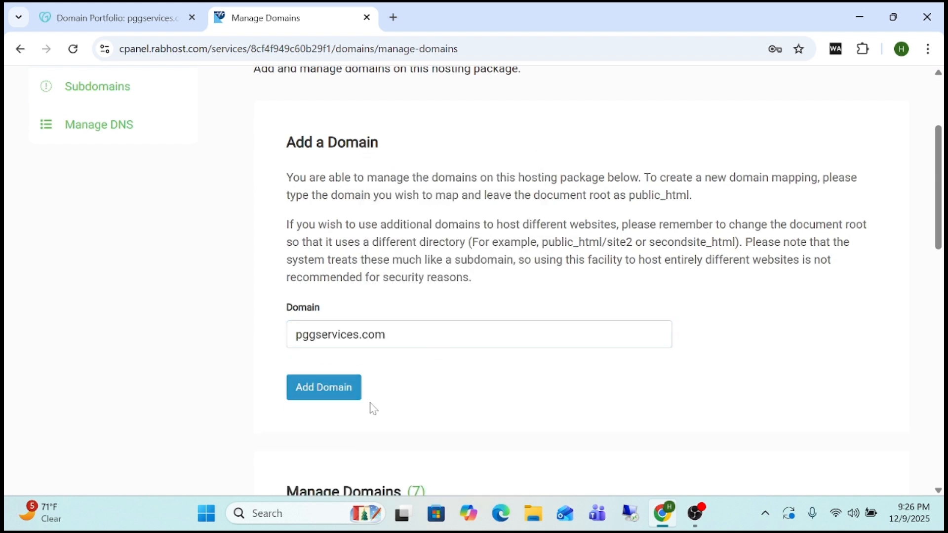
pyautogui.click(342, 398)
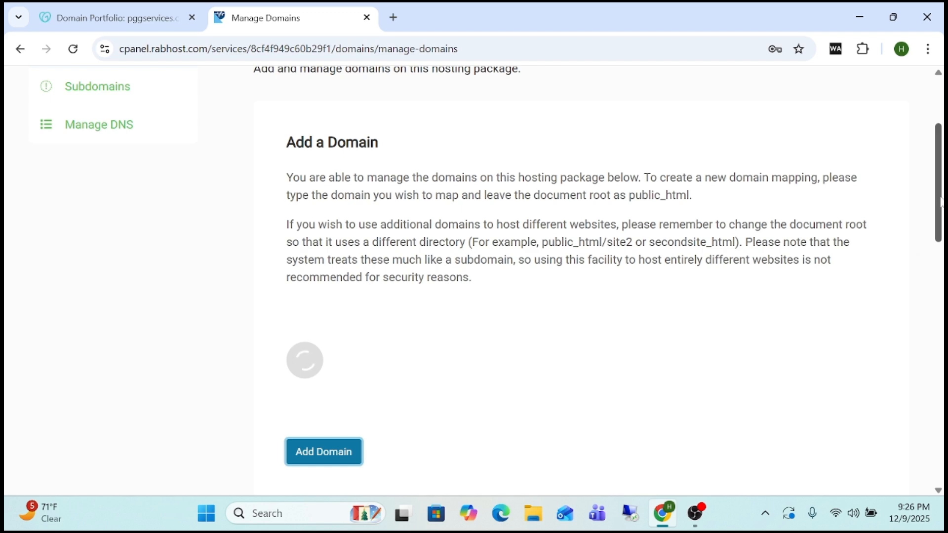
pyautogui.scroll(-10, 494, 406)
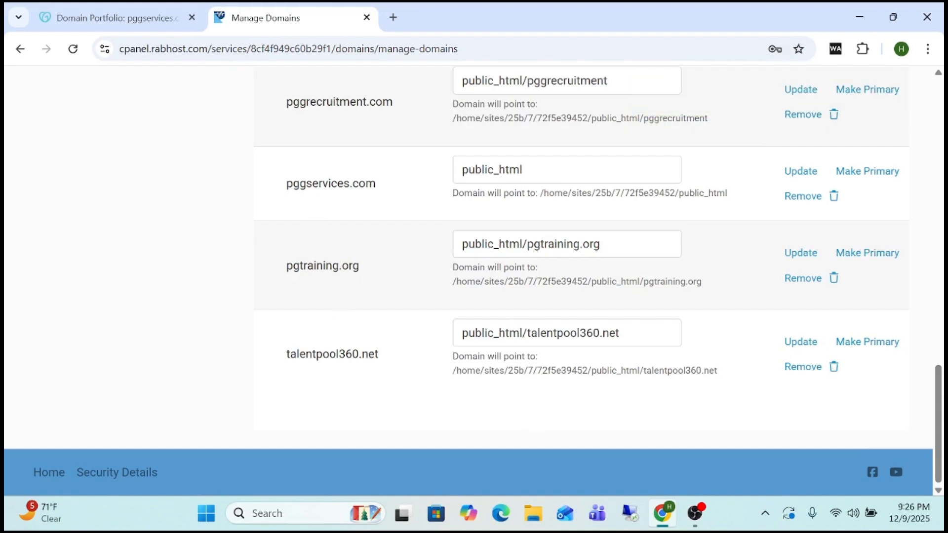
# Change pggservices.com's document root to public_html/pggservices.com and update it
pyautogui.click(522, 170)
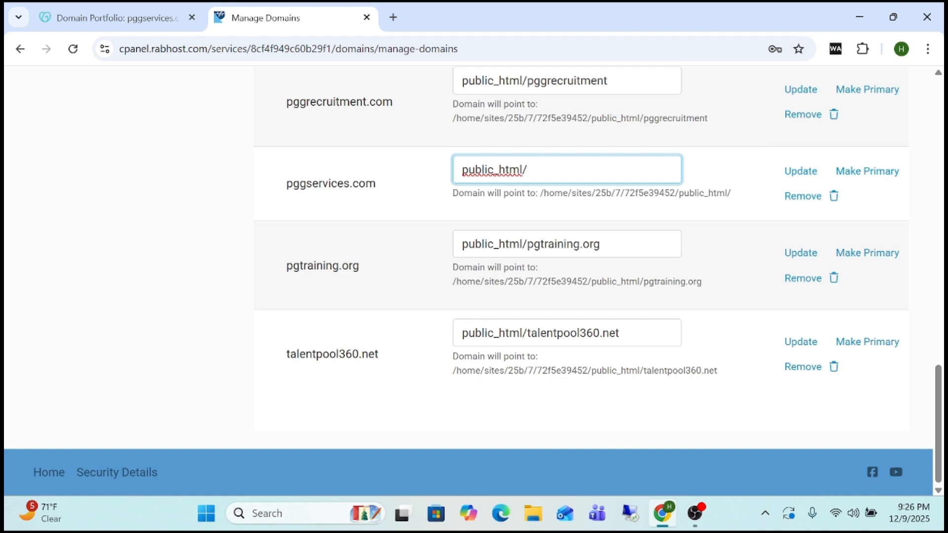
pyautogui.write('pggservices.')
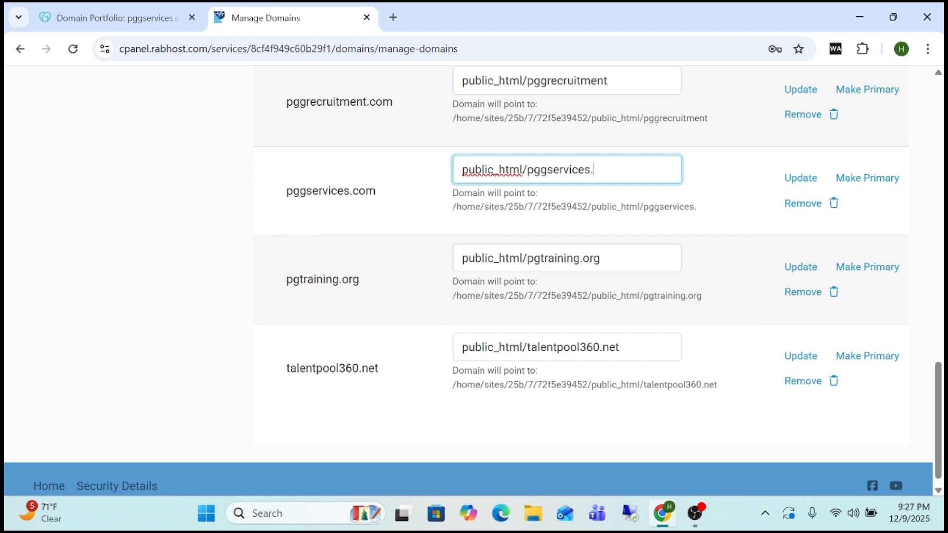
pyautogui.write('com')
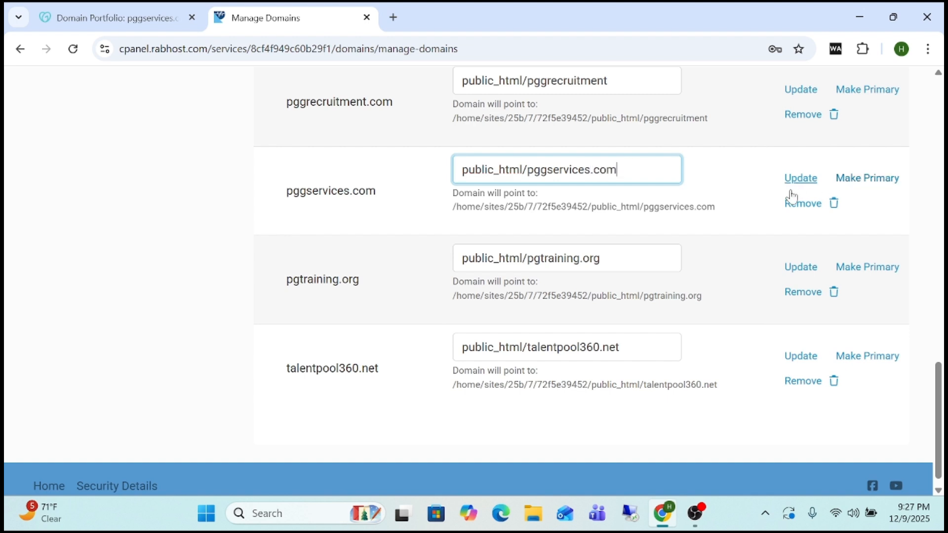
pyautogui.click(749, 186)
pyautogui.click(802, 181)
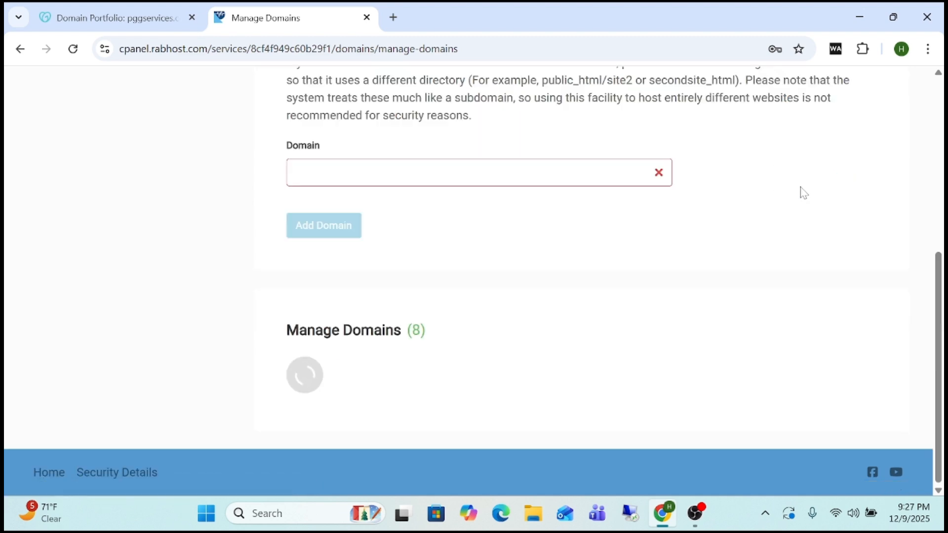
# Review the Manage Domains list and start a new browser tab
pyautogui.scroll(-12, 899, 212)
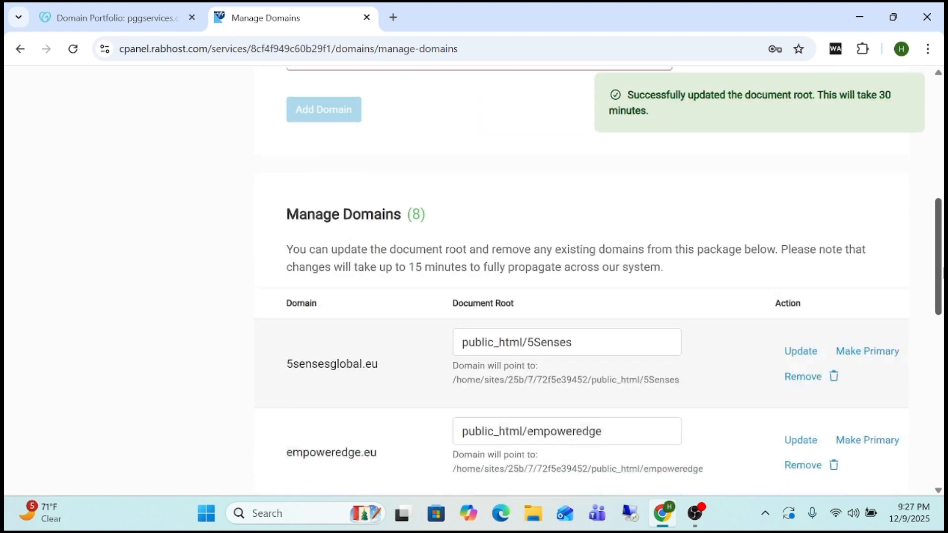
pyautogui.scroll(2, 462, 290)
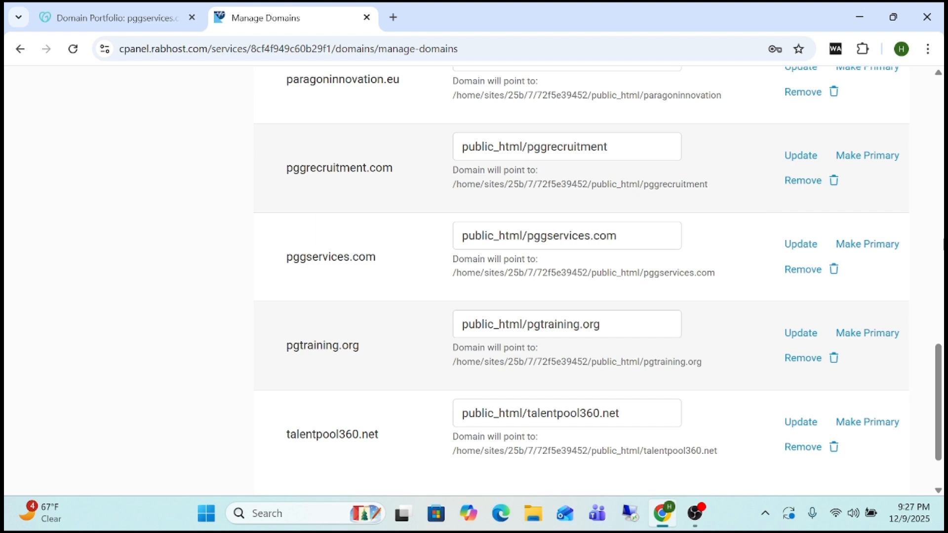
pyautogui.moveTo(940, 351); pyautogui.dragTo(939, 273)
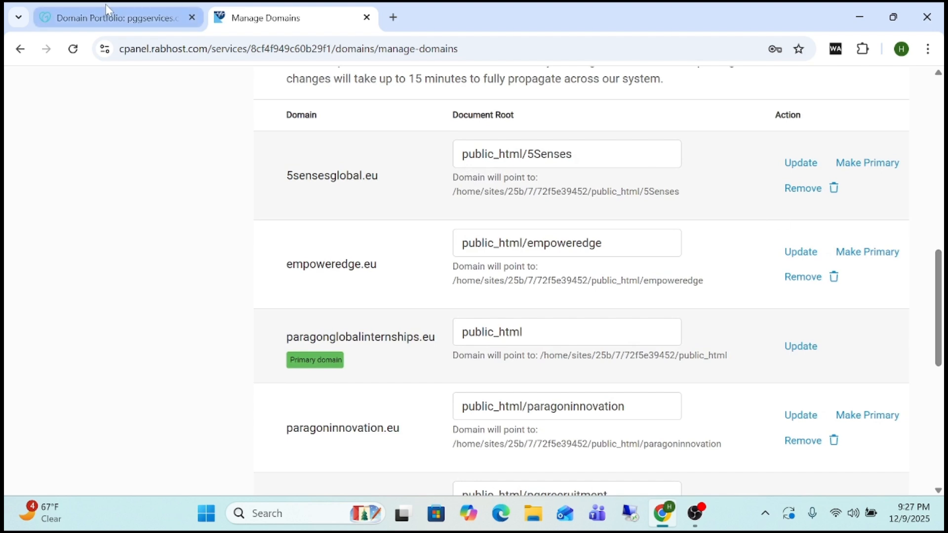
pyautogui.click(394, 18)
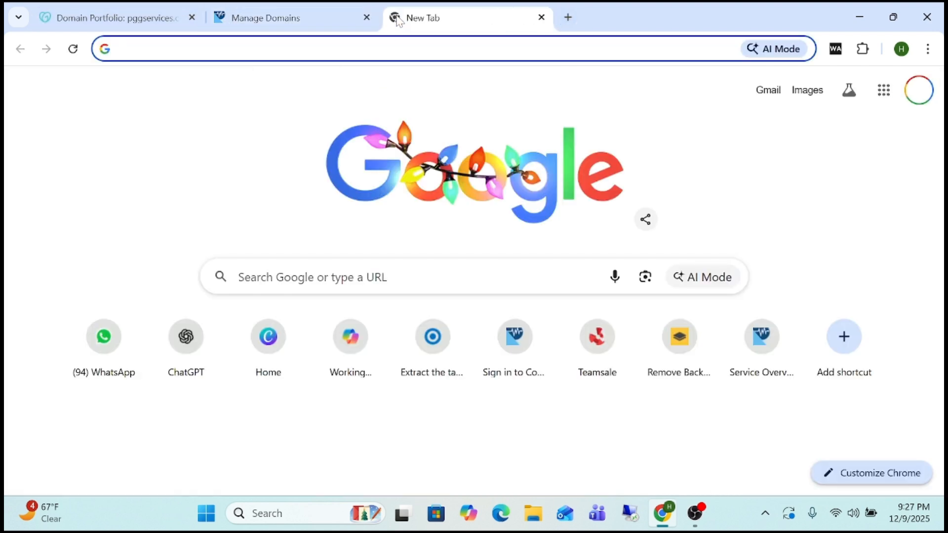
# Log in to the RabHost client area and open the hosting plan's details
pyautogui.write('client.rabhost.com')
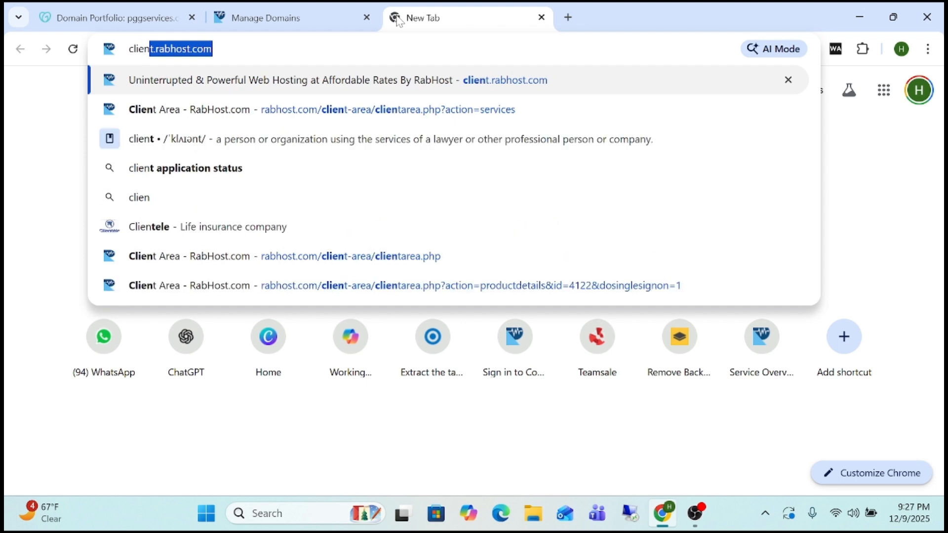
pyautogui.press('Return')
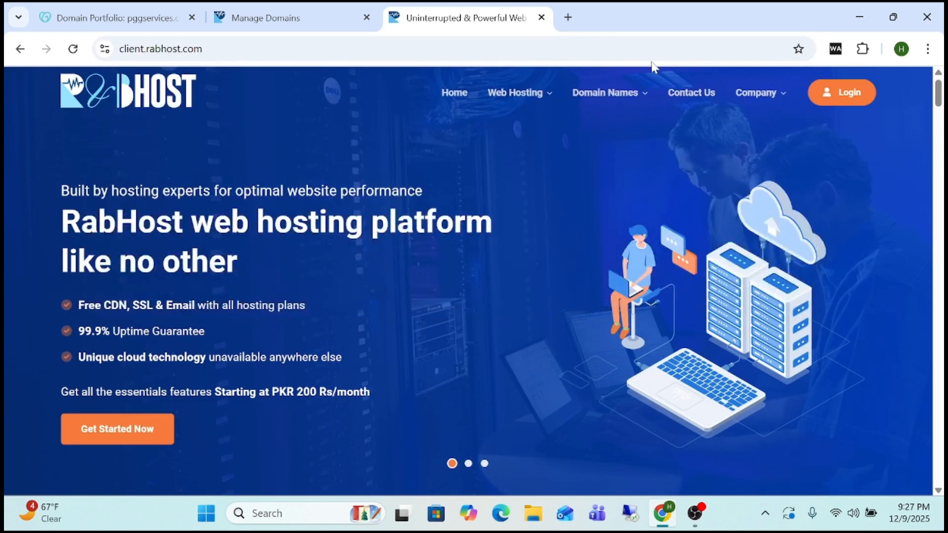
pyautogui.click(835, 94)
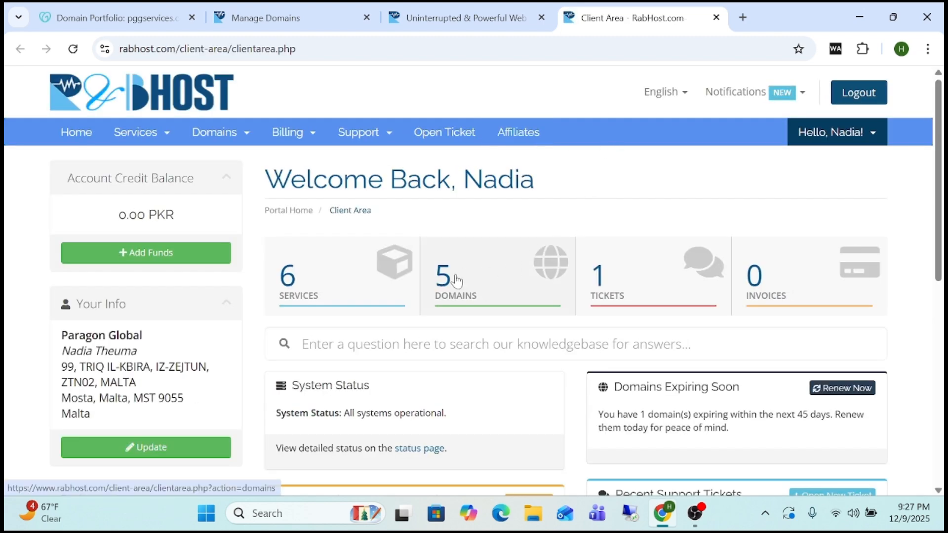
pyautogui.click(360, 295)
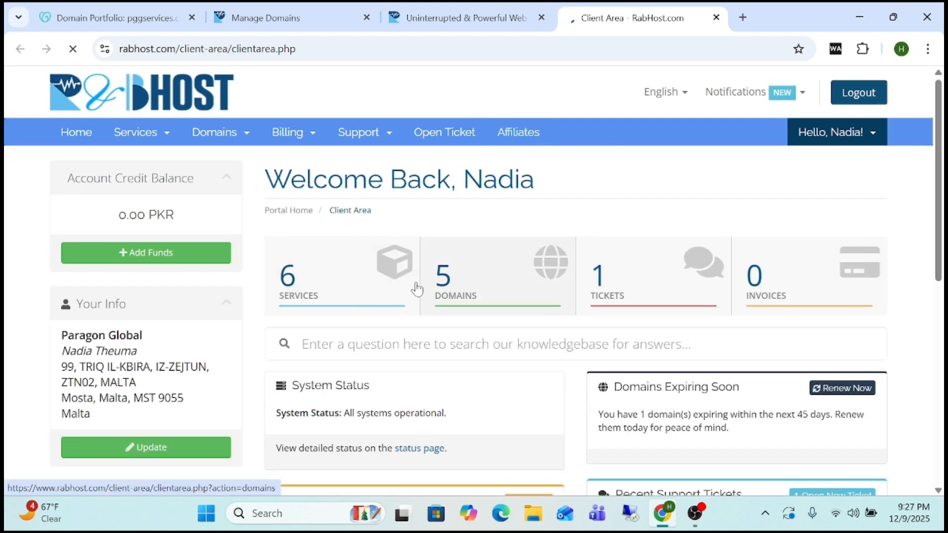
pyautogui.scroll(-3, 937, 190)
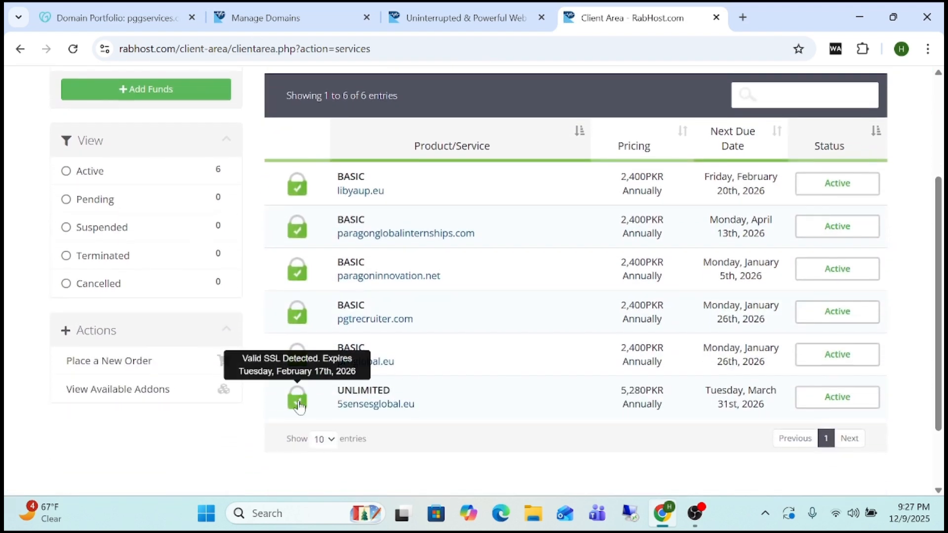
pyautogui.click(300, 401)
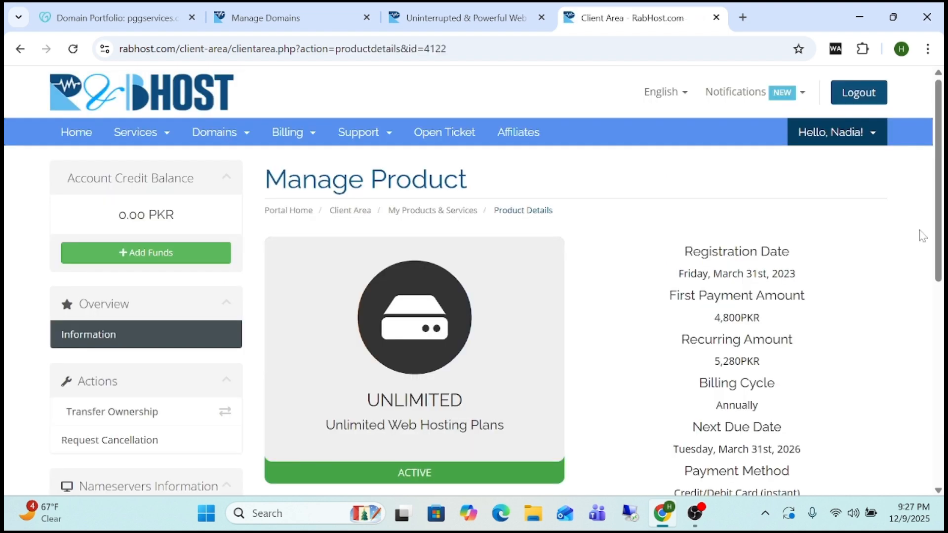
# Copy nameserver NS1.STACKDNS.COM and return to the GoDaddy pggservices.com tab
pyautogui.moveTo(941, 221); pyautogui.dragTo(941, 307)
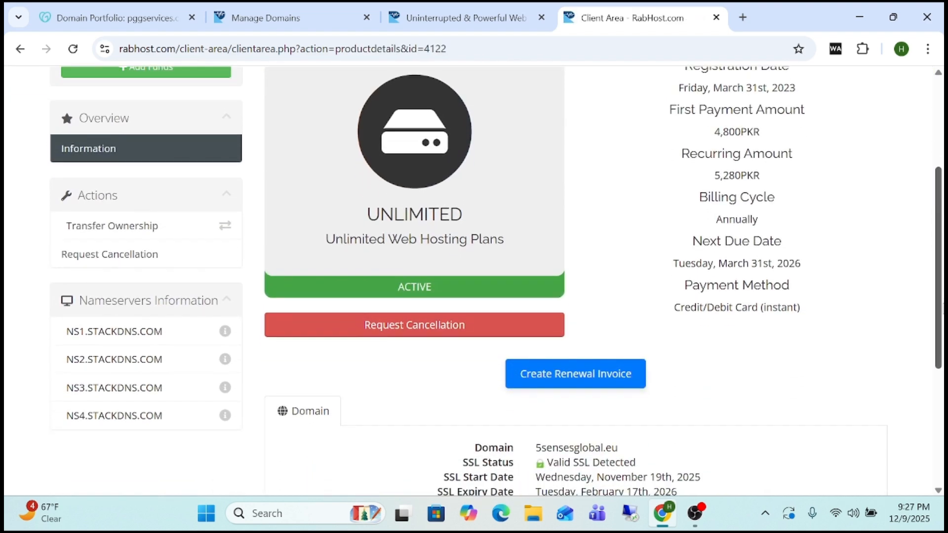
pyautogui.moveTo(58, 336); pyautogui.dragTo(162, 334)
pyautogui.rightClick(148, 332)
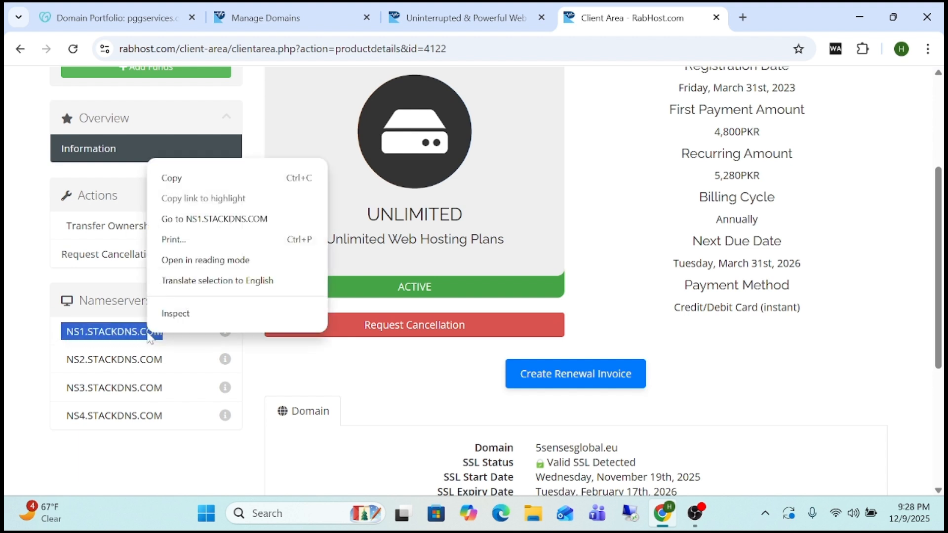
pyautogui.click(195, 179)
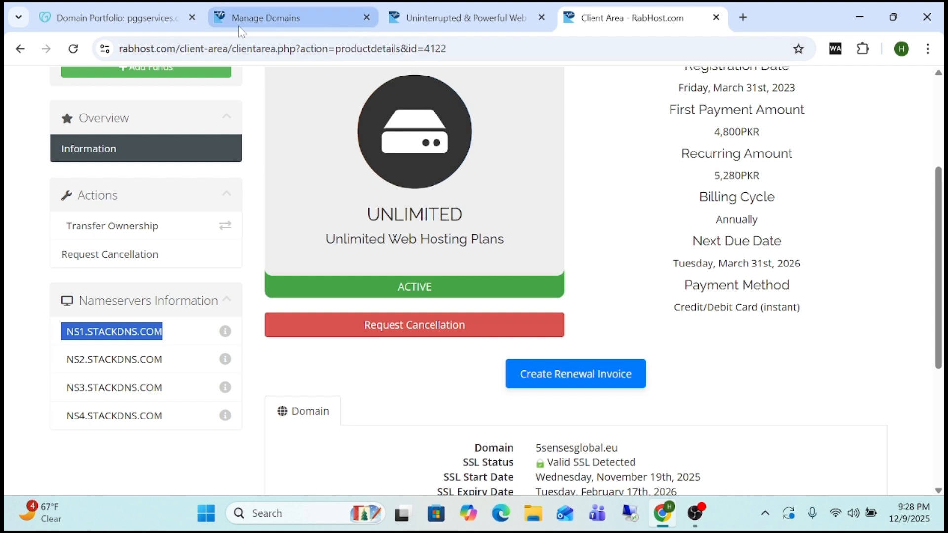
pyautogui.click(148, 17)
pyautogui.scroll(-5, 501, 277)
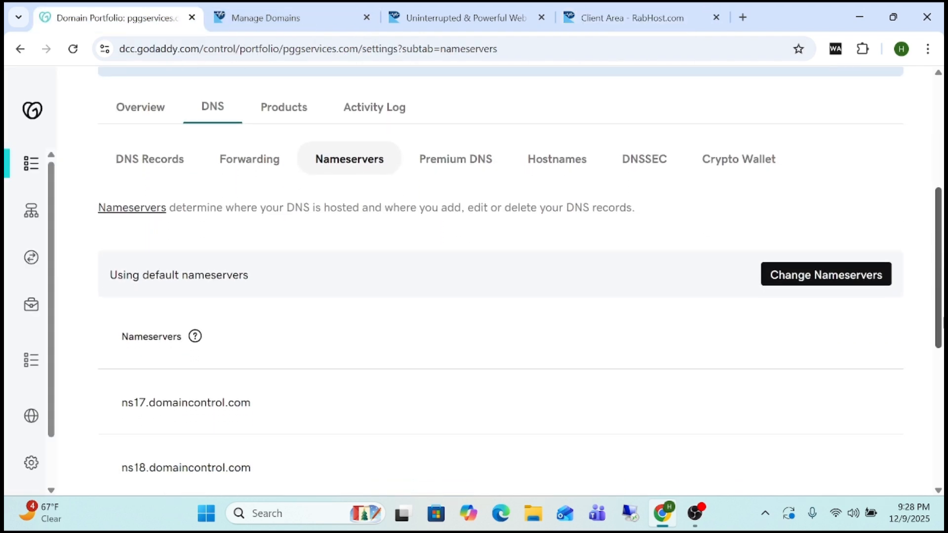
# Switch pggservices.com to custom nameservers NS1.STACKDNS.COM and NS2.STACKDNS.COM, adding a third slot
pyautogui.click(832, 274)
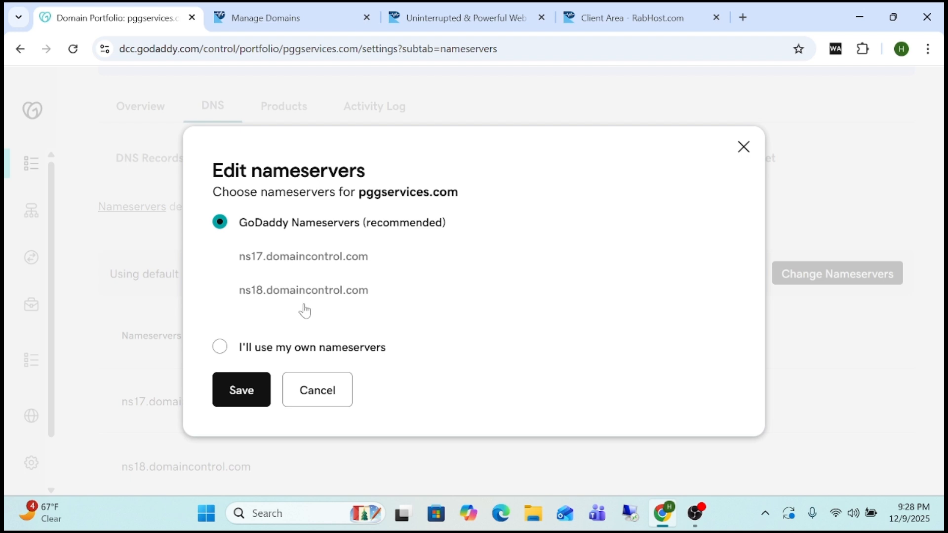
pyautogui.click(220, 347)
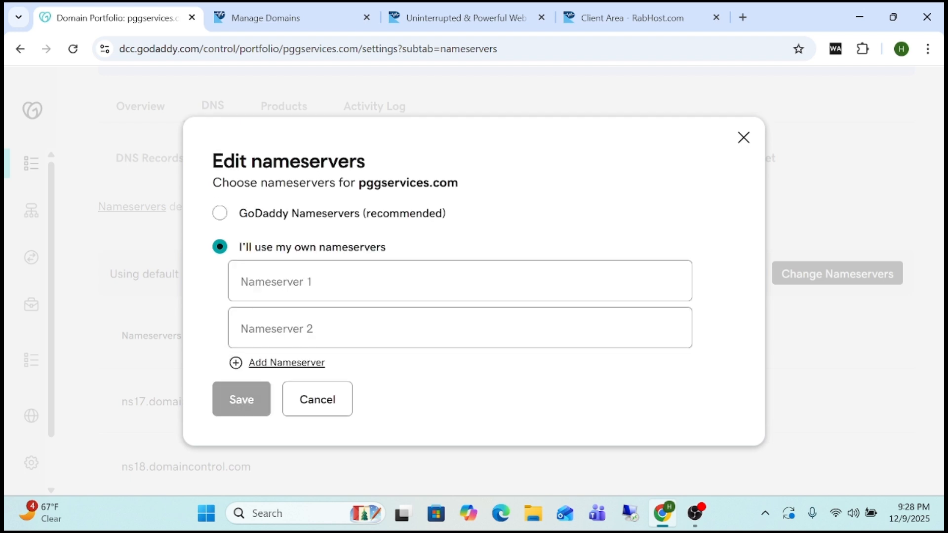
pyautogui.rightClick(306, 284)
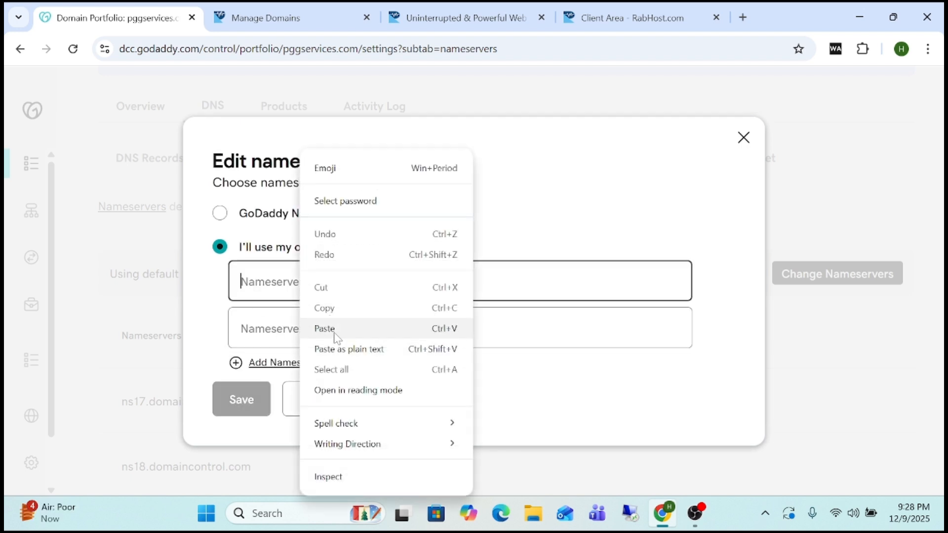
pyautogui.click(392, 329)
pyautogui.click(345, 329)
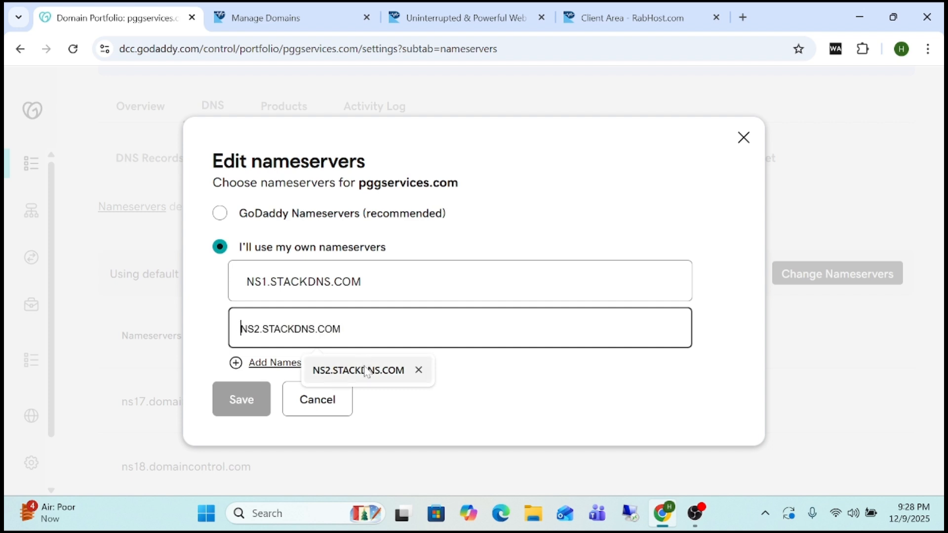
pyautogui.click(380, 369)
pyautogui.click(293, 366)
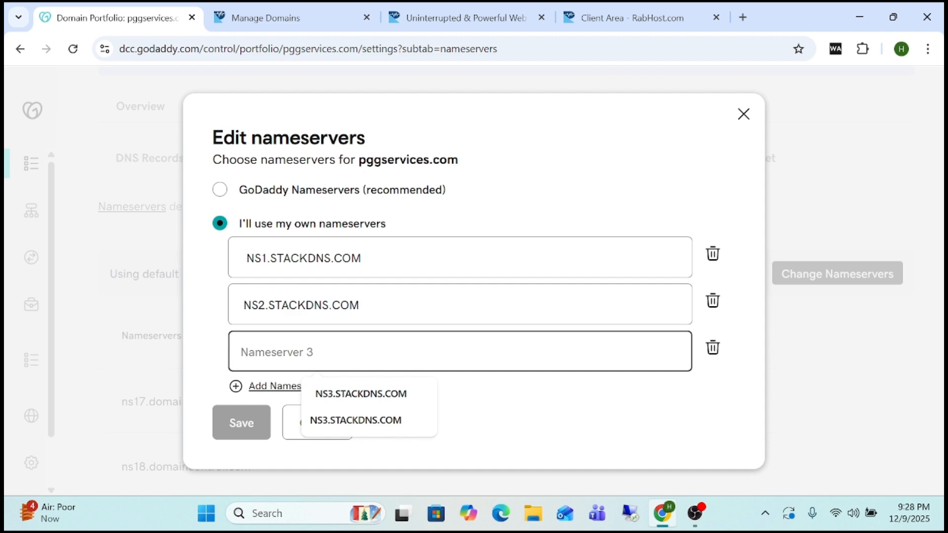
pyautogui.click(267, 20)
# Copy NS3.STACKDNS.COM from the RabHost plan's Nameservers Information list
pyautogui.click(443, 22)
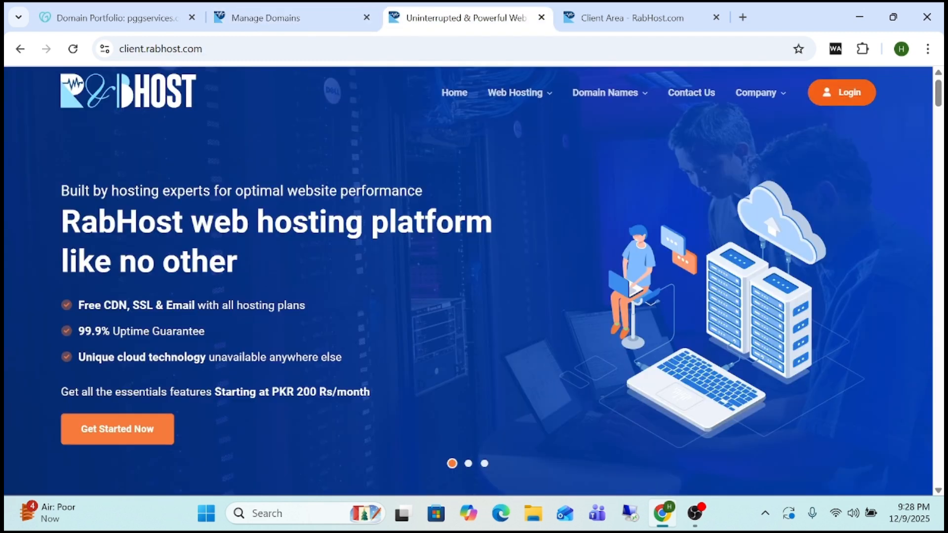
pyautogui.click(627, 17)
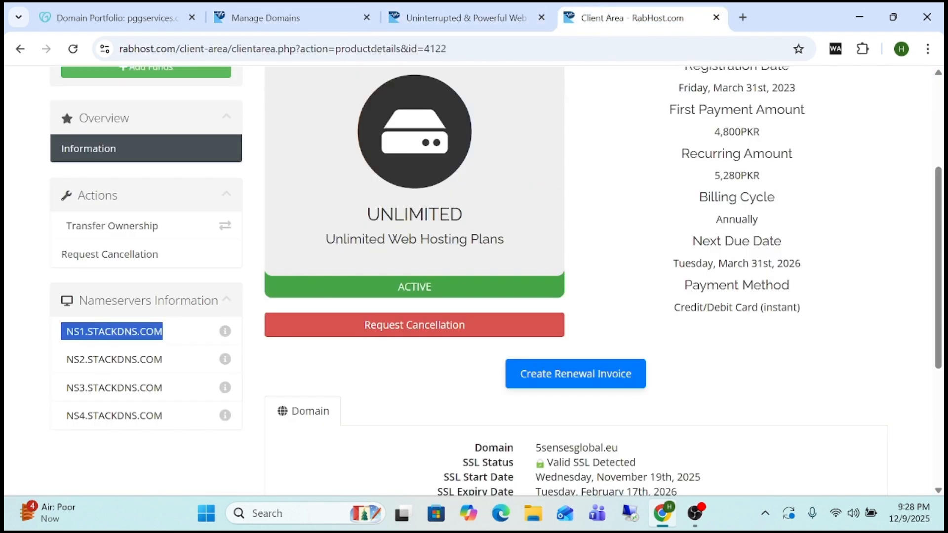
pyautogui.moveTo(66, 385); pyautogui.dragTo(158, 389)
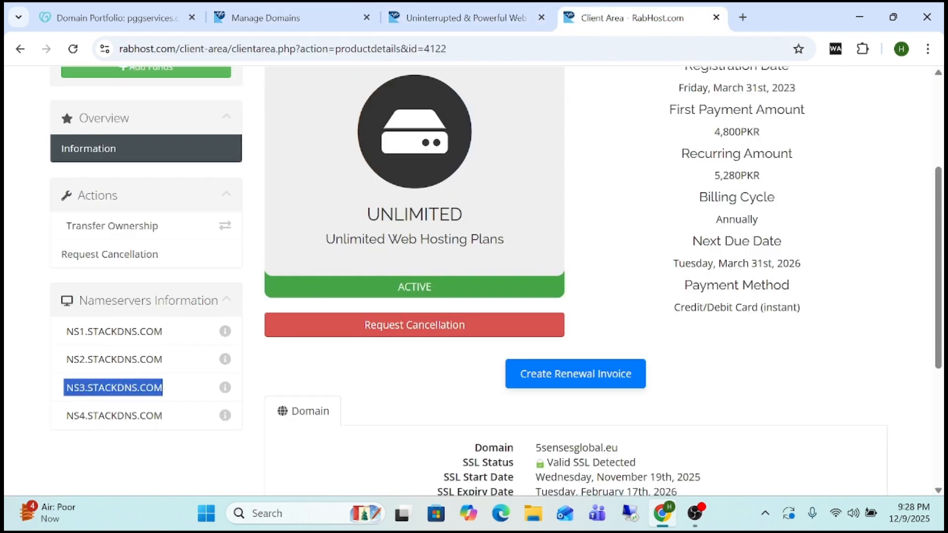
pyautogui.rightClick(152, 390)
pyautogui.click(195, 231)
# Add NS3.STACKDNS.COM and NS4.STACKDNS.COM as third and fourth nameservers and save
pyautogui.click(139, 11)
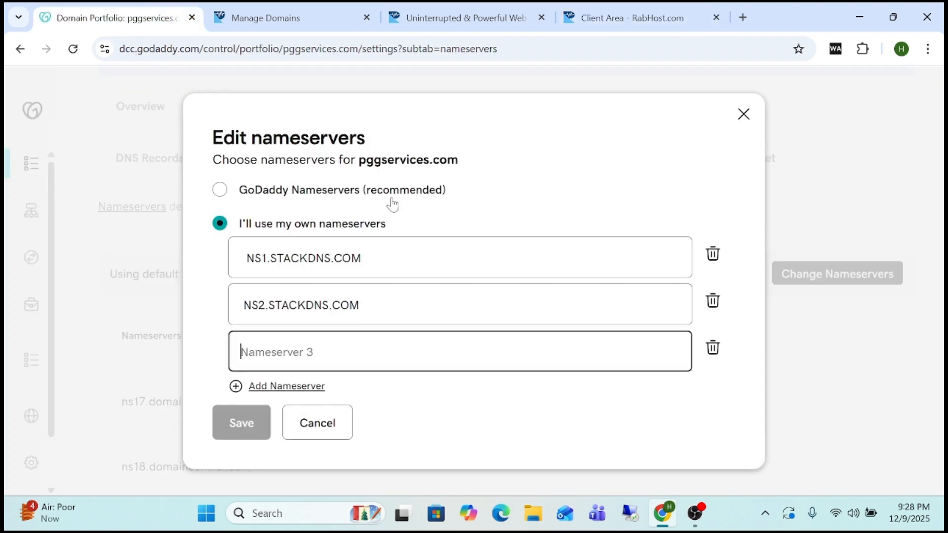
pyautogui.click(464, 341)
pyautogui.rightClick(306, 351)
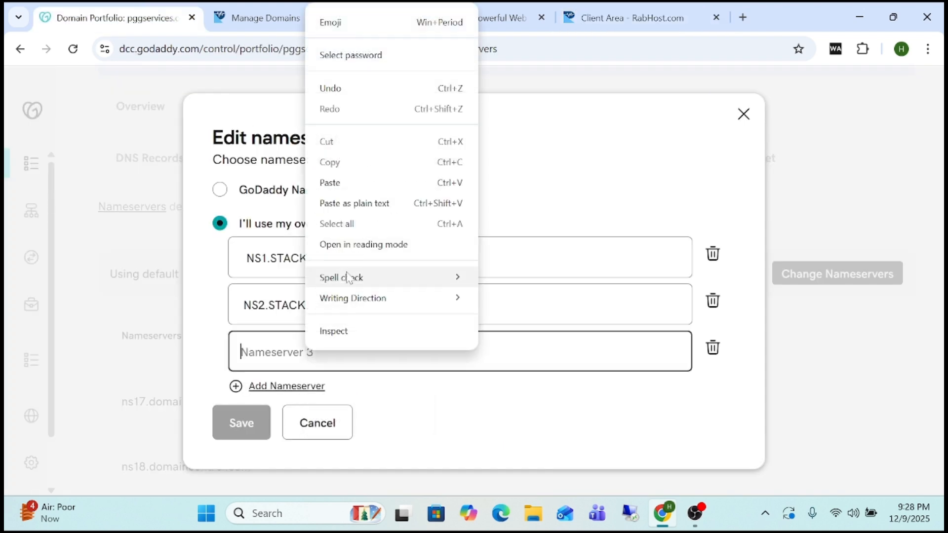
pyautogui.click(363, 188)
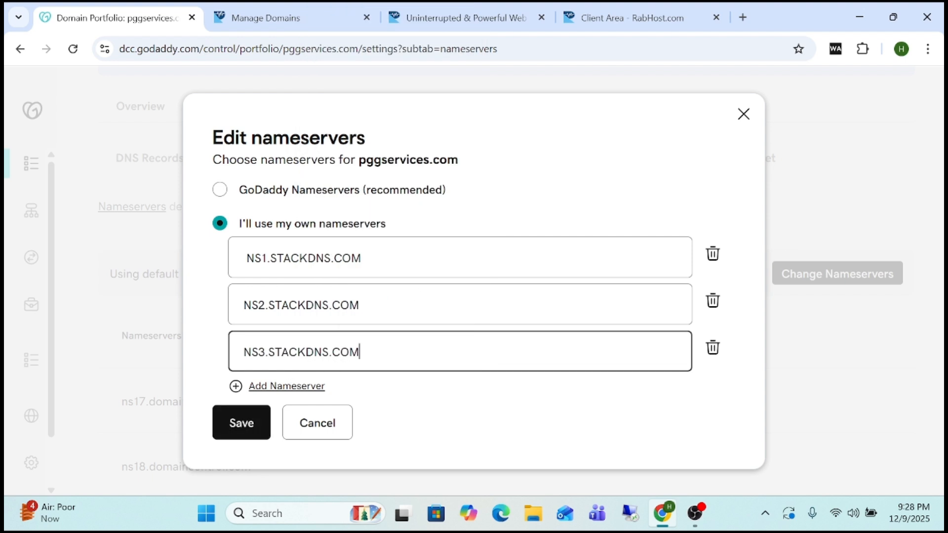
pyautogui.click(272, 387)
pyautogui.click(272, 390)
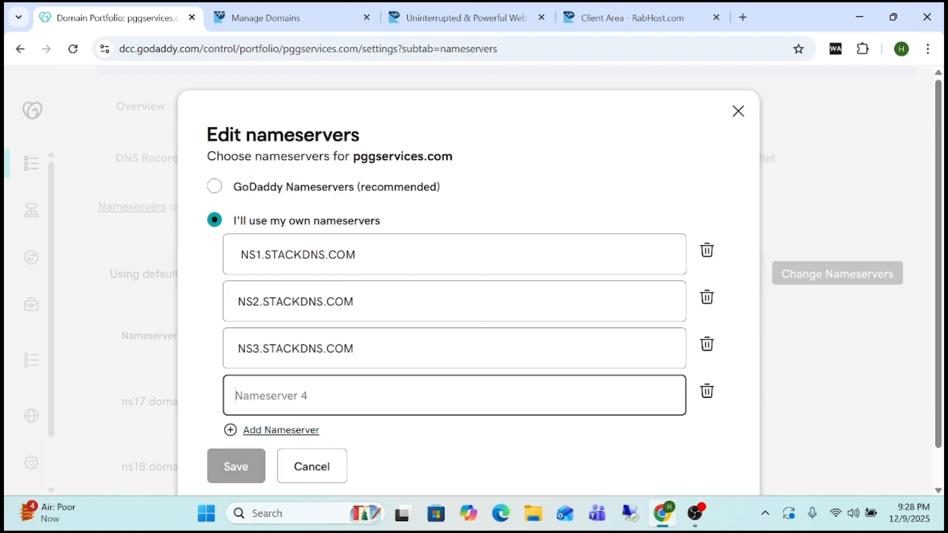
pyautogui.click(346, 438)
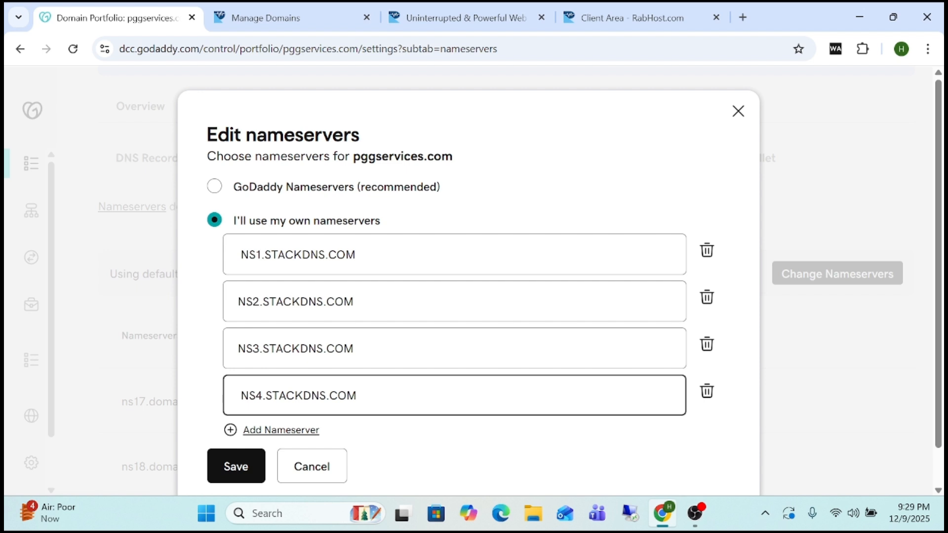
pyautogui.click(260, 461)
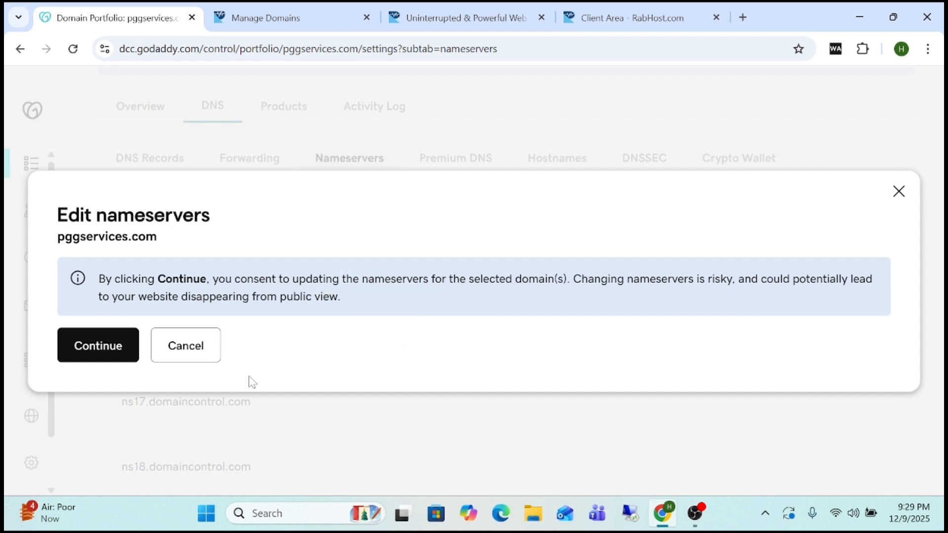
# Continue through the Edit nameservers consent so pggservices.com's nameservers begin updating
pyautogui.click(118, 355)
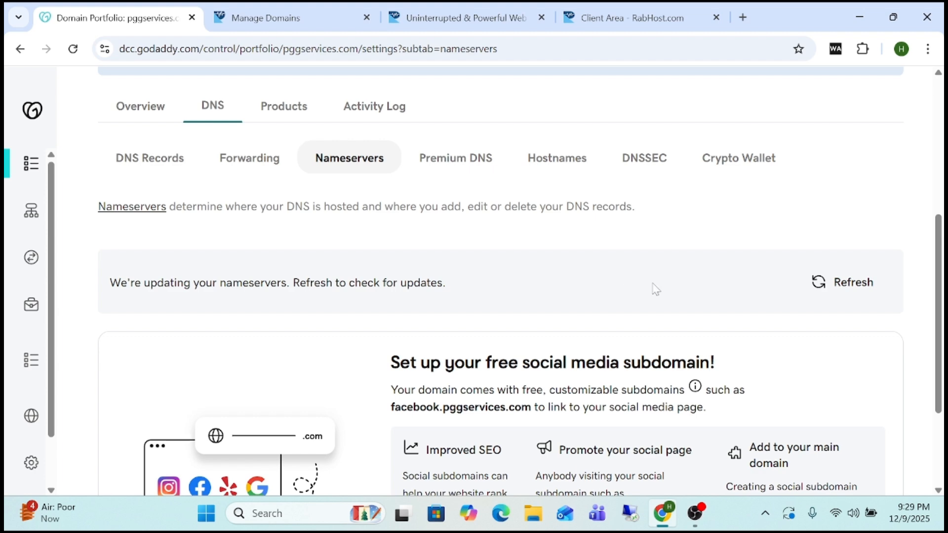
pyautogui.moveTo(703, 517)
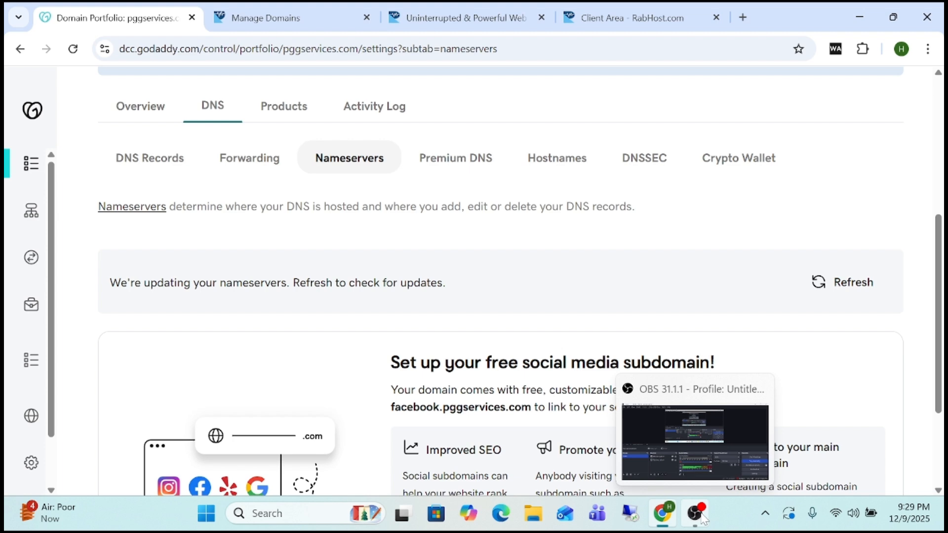
pyautogui.click(704, 517)
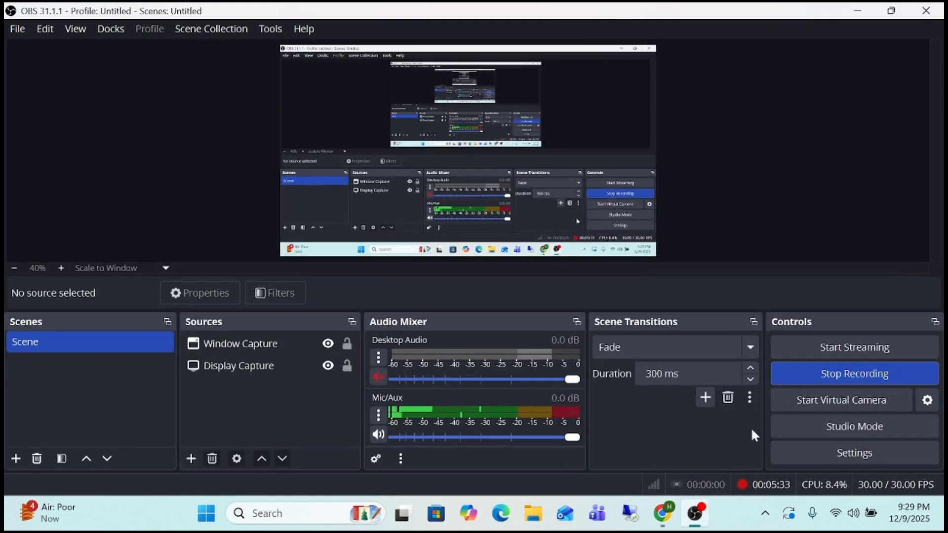
pyautogui.click(823, 375)
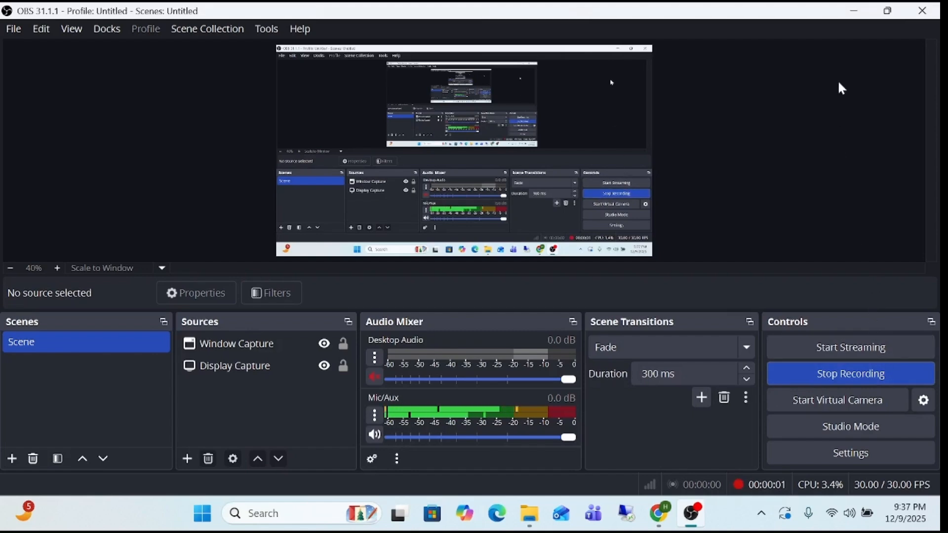
pyautogui.click(856, 10)
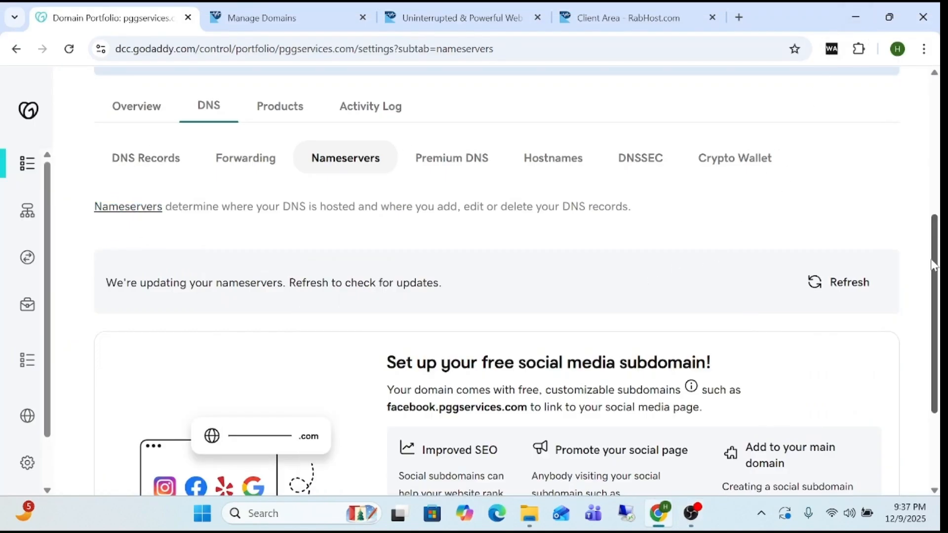
# Reload Domain Manager, confirm pggservices.com shows ns1/ns2.stackdns.com, and open its DNS Records
pyautogui.moveTo(933, 266); pyautogui.dragTo(933, 130)
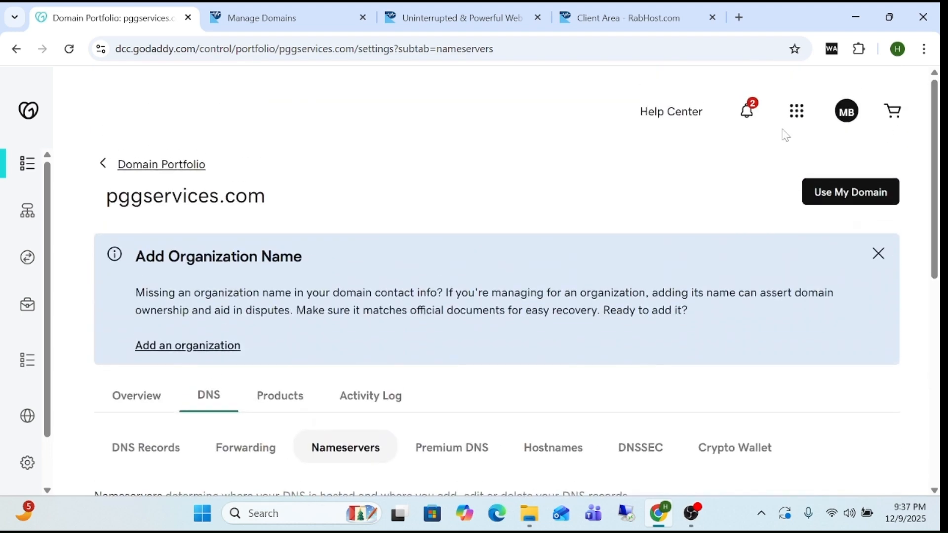
pyautogui.click(67, 49)
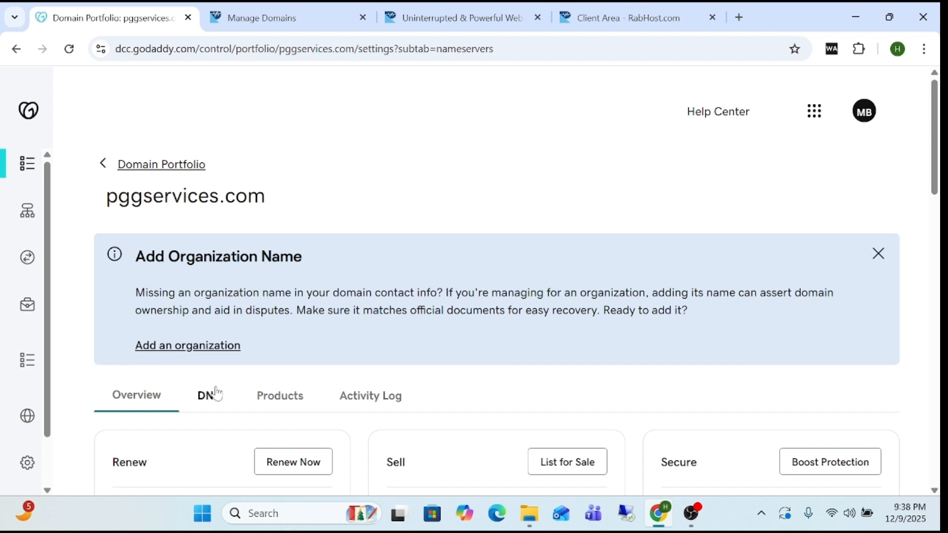
pyautogui.click(211, 395)
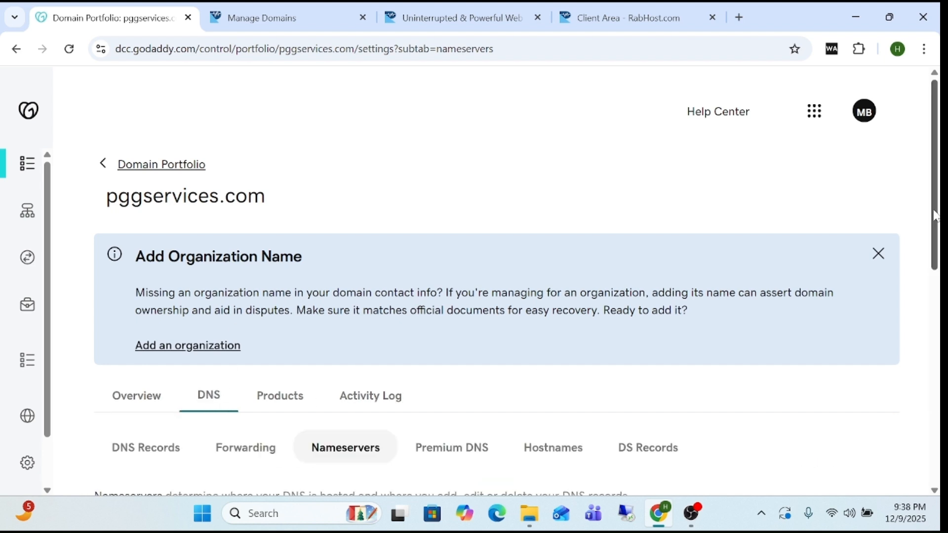
pyautogui.scroll(-5, 936, 324)
pyautogui.scroll(-2, 936, 328)
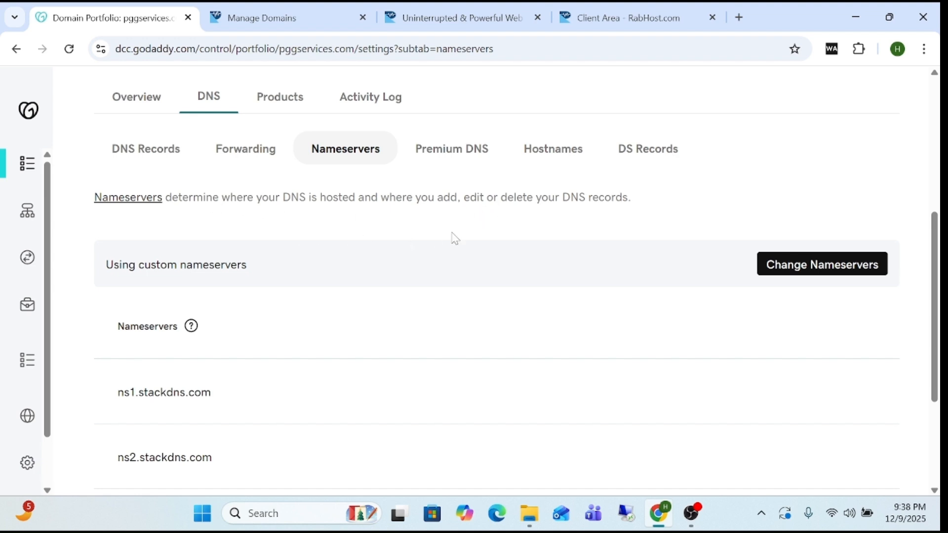
pyautogui.click(160, 151)
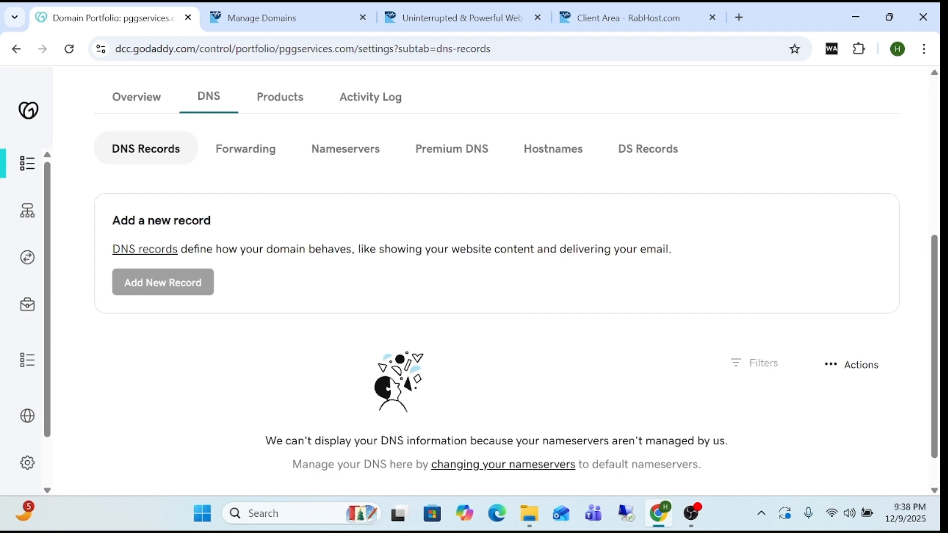
# Return via the Manage Domains tab to the paragonglobalinternships.eu Service Overview page
pyautogui.click(468, 9)
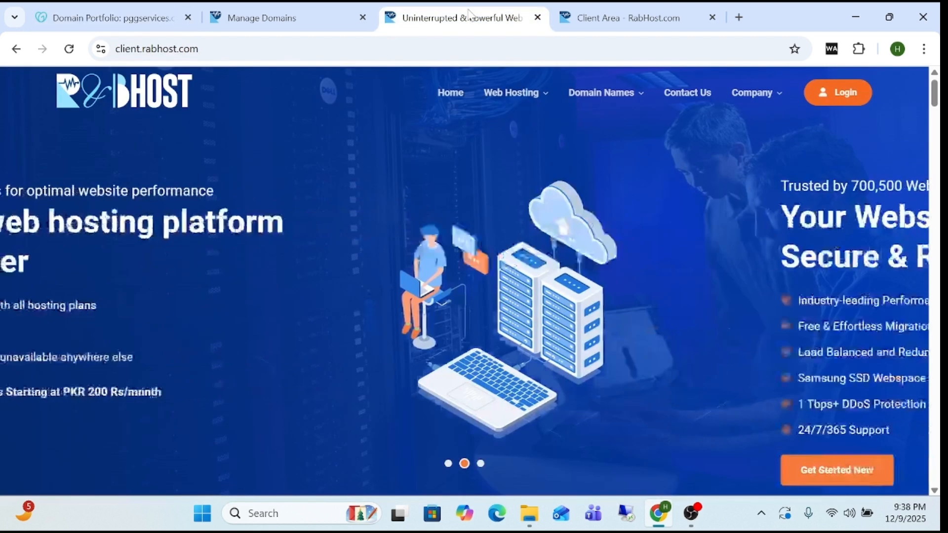
pyautogui.click(588, 11)
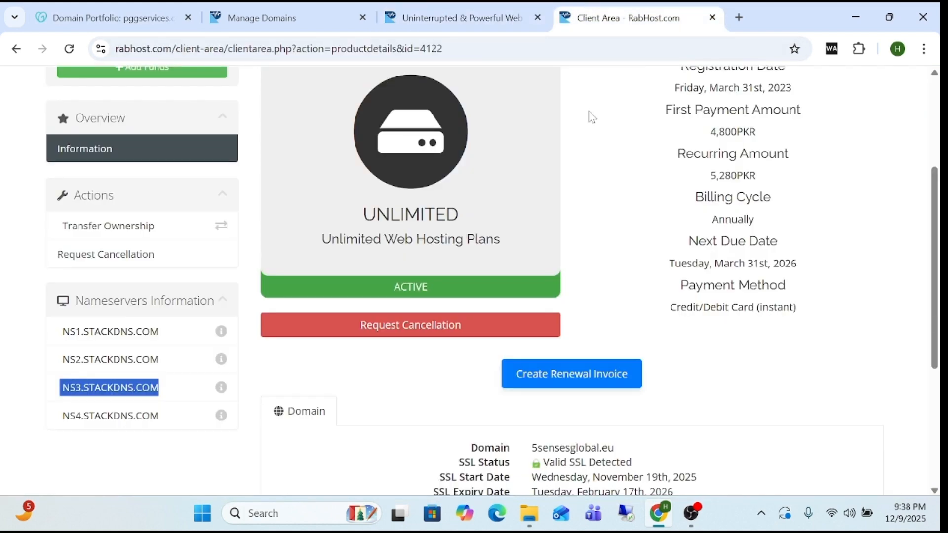
pyautogui.click(290, 9)
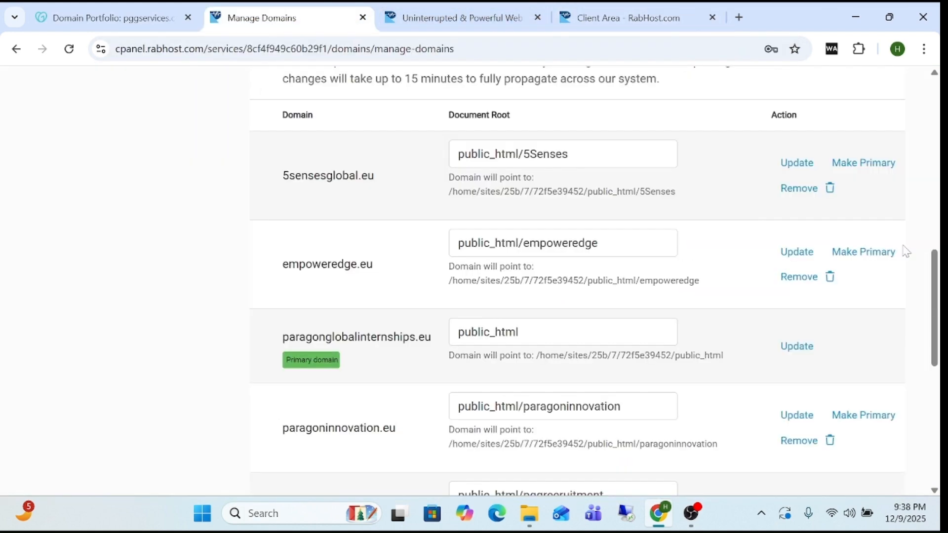
pyautogui.scroll(10, 935, 341)
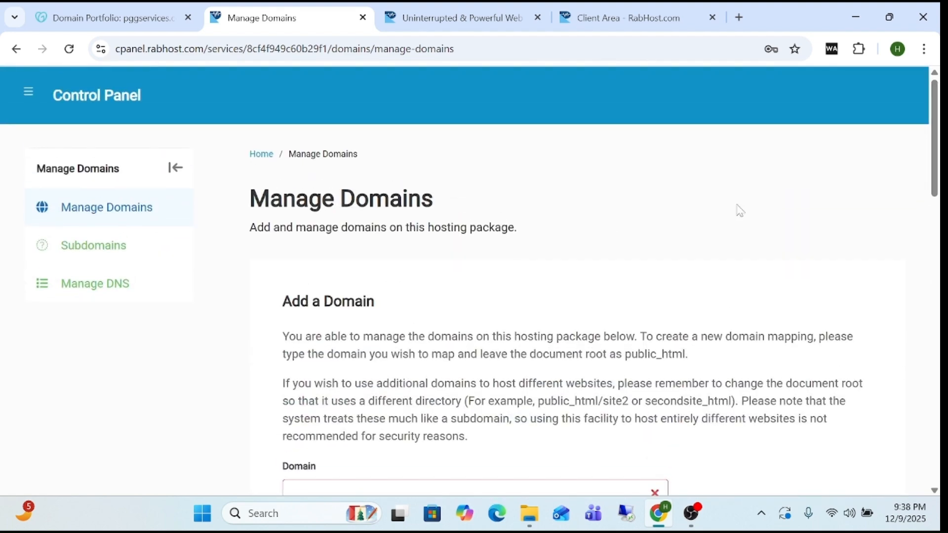
pyautogui.click(105, 99)
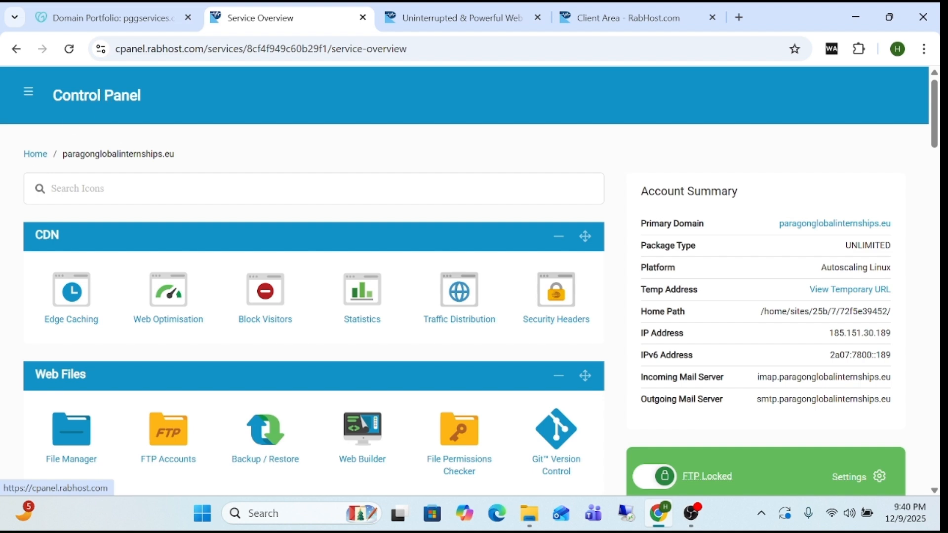
# Find Domainkeys (DKIM) via 'dki' and add an s1-selector signature for pggservices.com
pyautogui.click(144, 190)
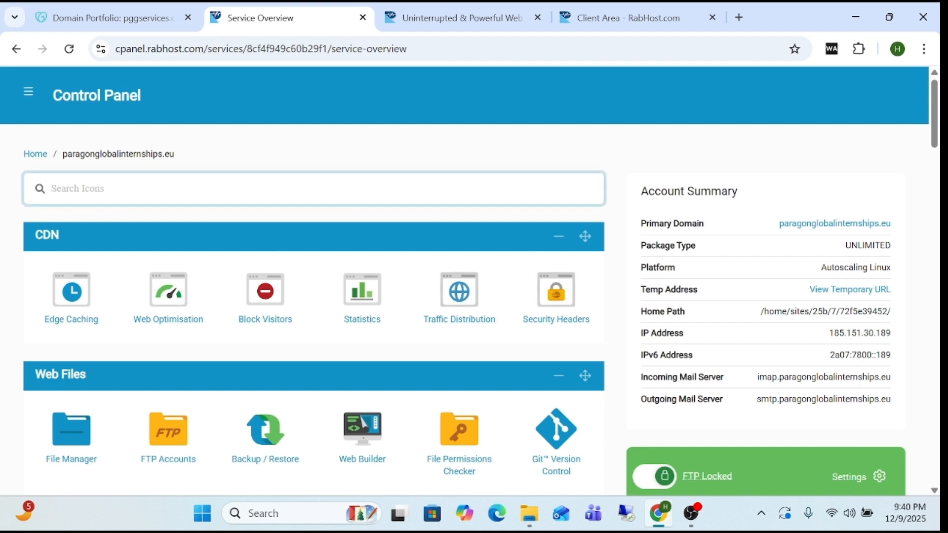
pyautogui.write('dki')
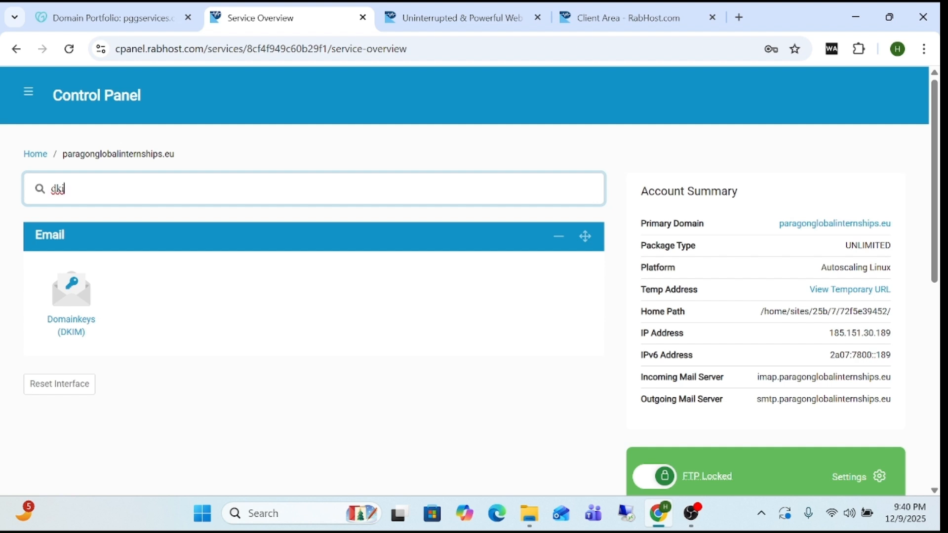
pyautogui.click(80, 298)
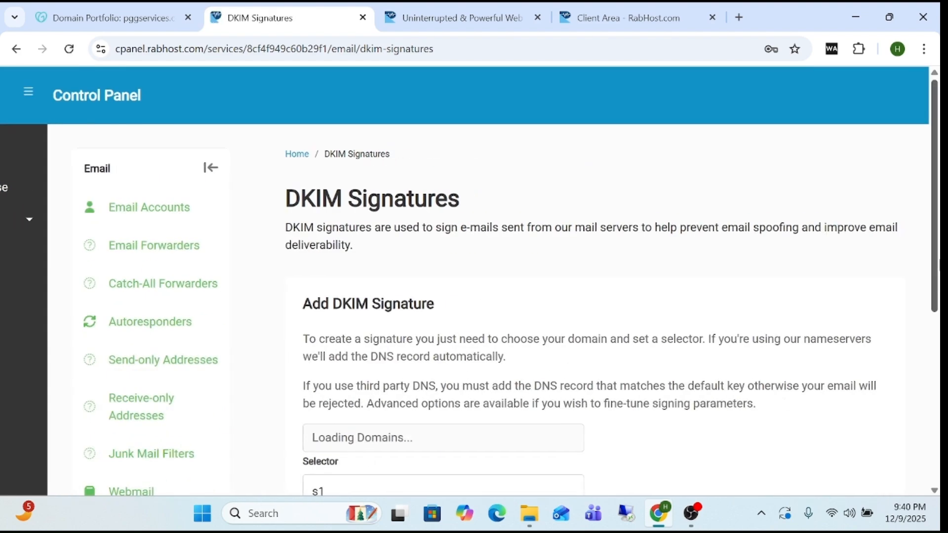
pyautogui.moveTo(937, 221); pyautogui.dragTo(935, 317)
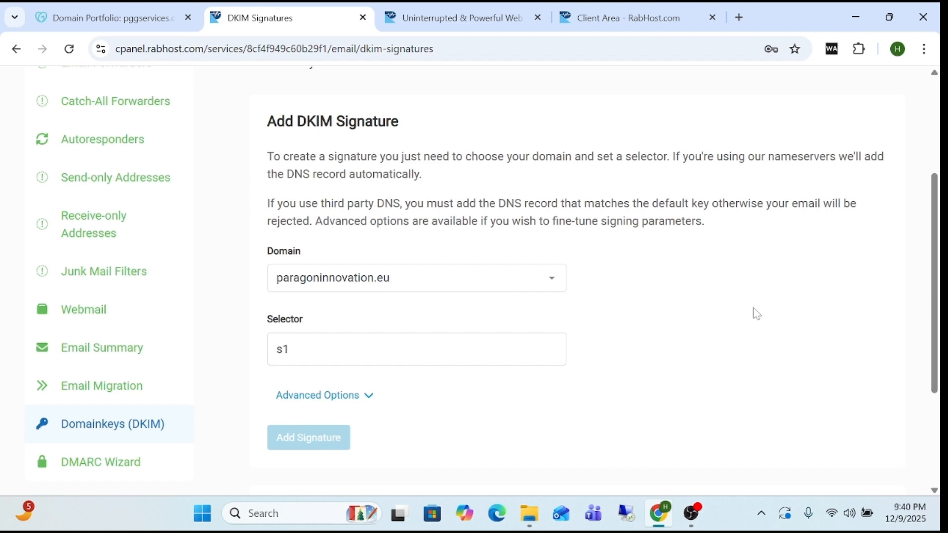
pyautogui.click(425, 280)
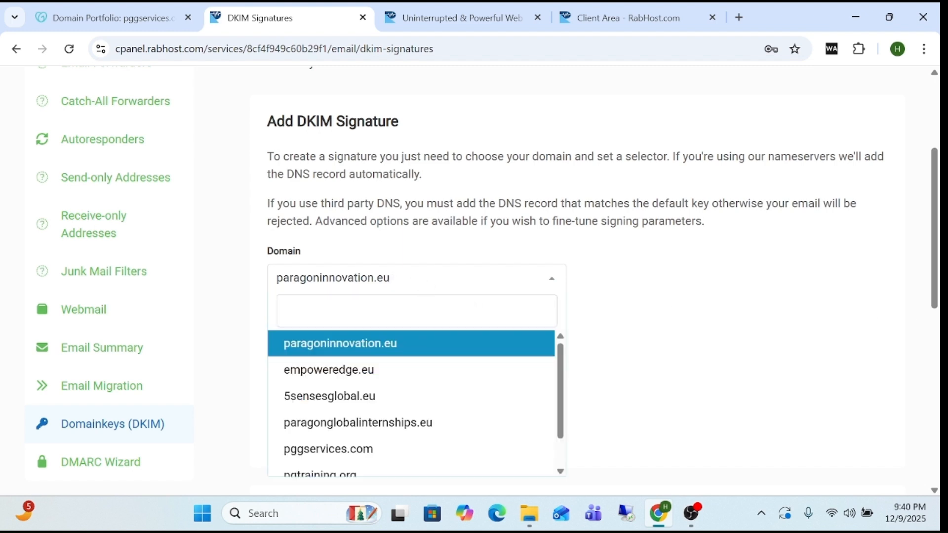
pyautogui.click(381, 446)
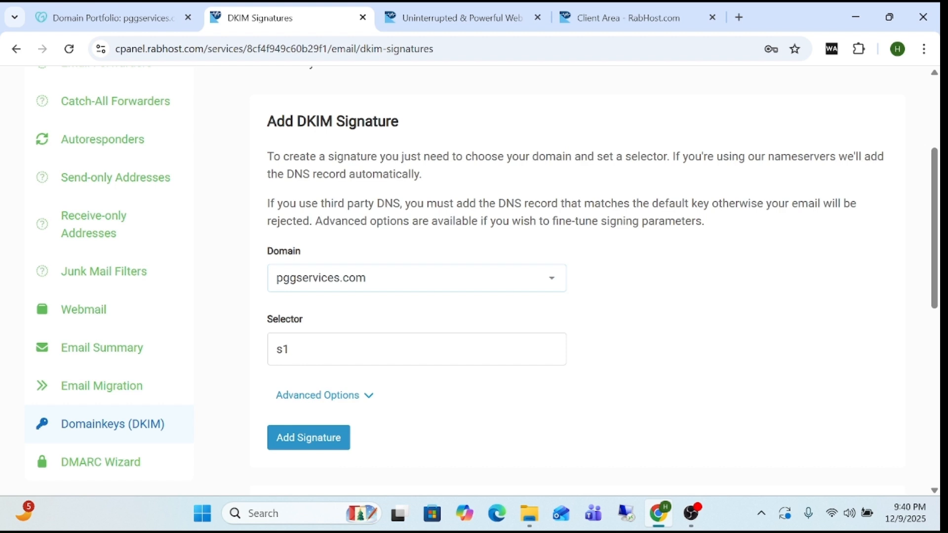
pyautogui.scroll(-2, 309, 369)
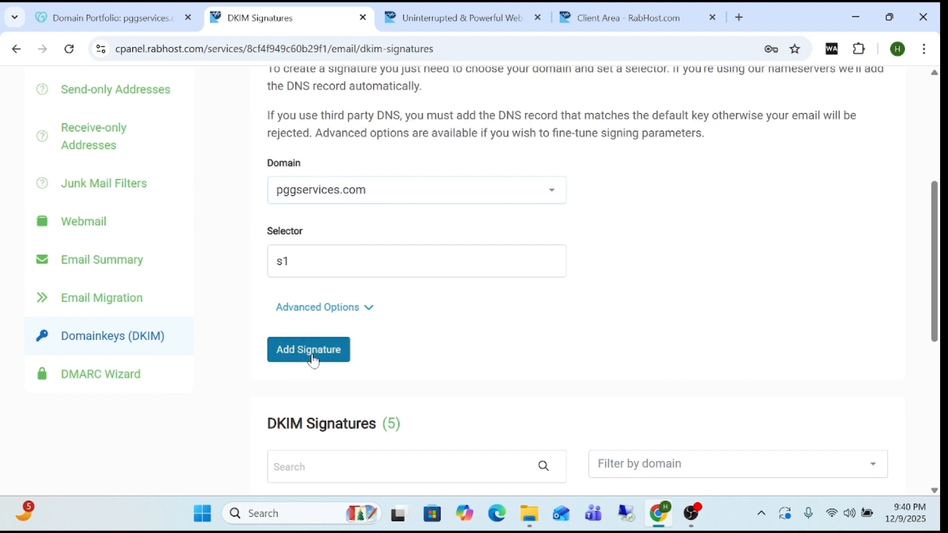
pyautogui.click(313, 360)
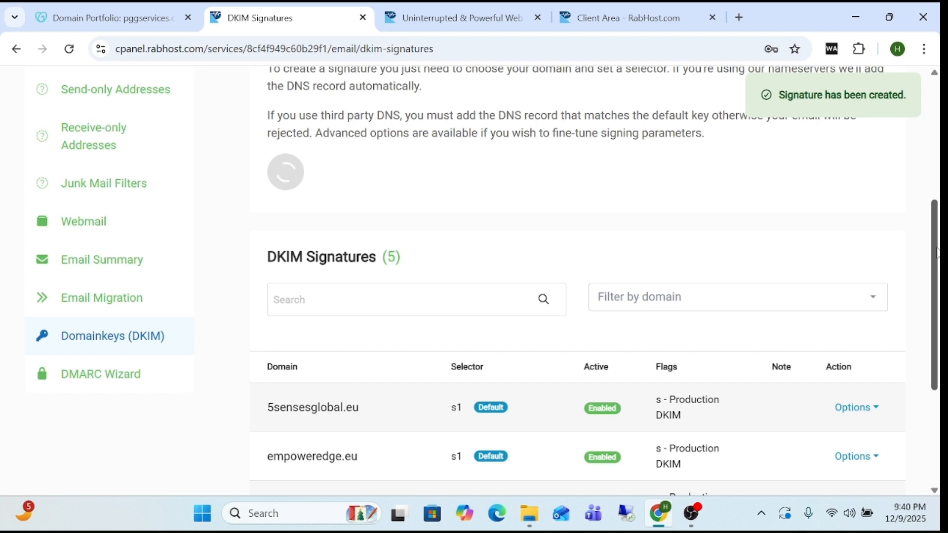
pyautogui.scroll(-3, 935, 257)
pyautogui.scroll(-2, 578, 296)
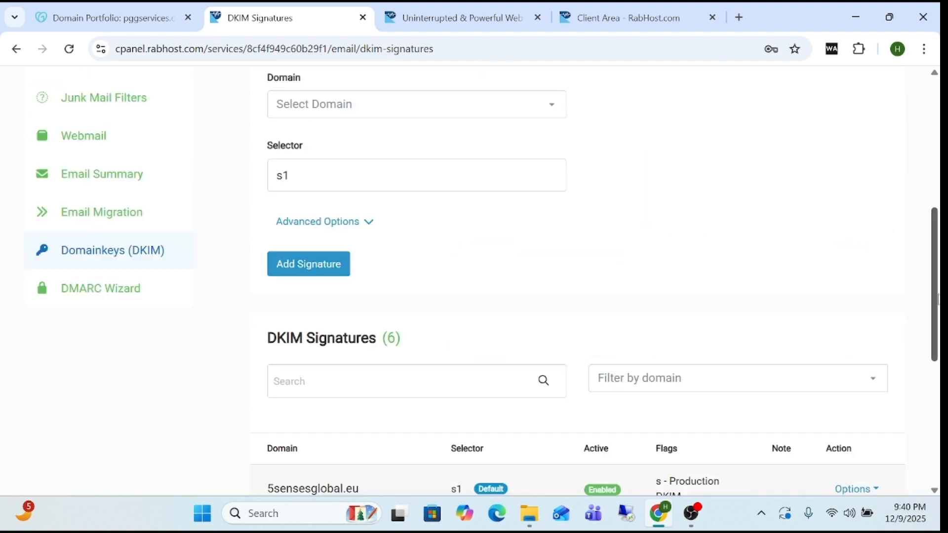
pyautogui.moveTo(935, 295); pyautogui.dragTo(937, 419)
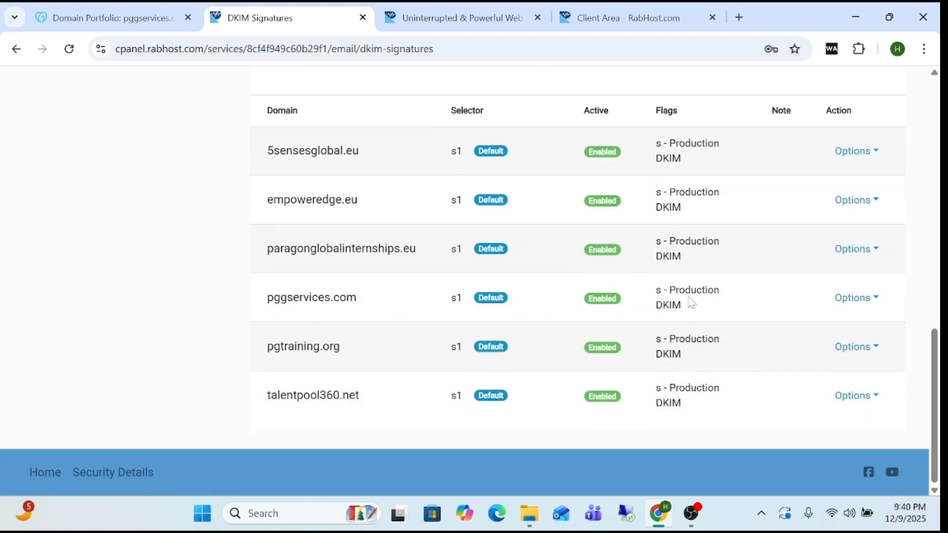
# Load the MxToolbox SuperTool in a new tab and select DKIM Lookup
pyautogui.click(739, 18)
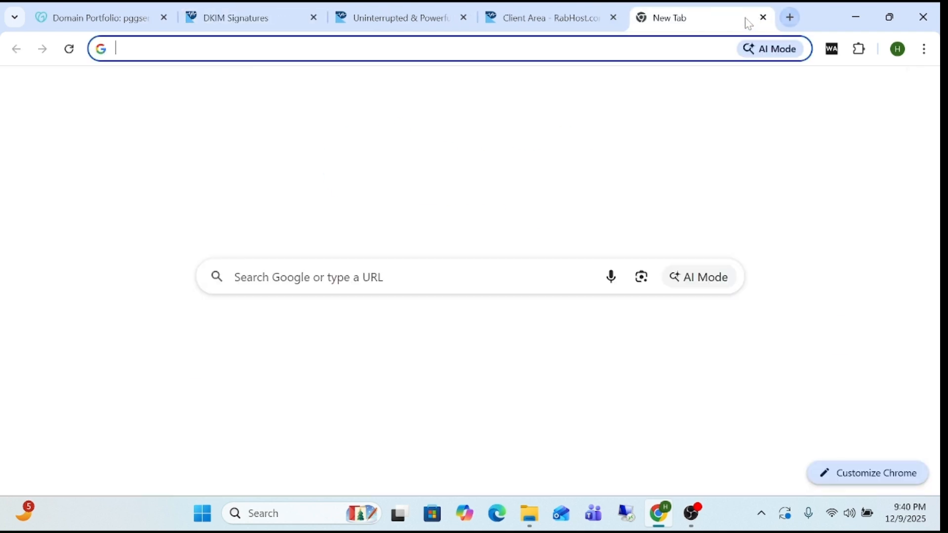
pyautogui.write('m')
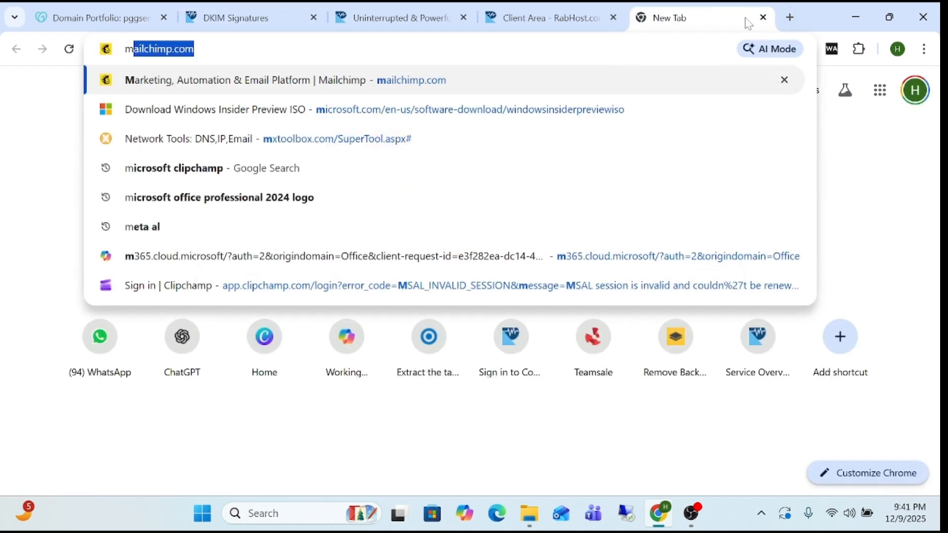
pyautogui.write('x')
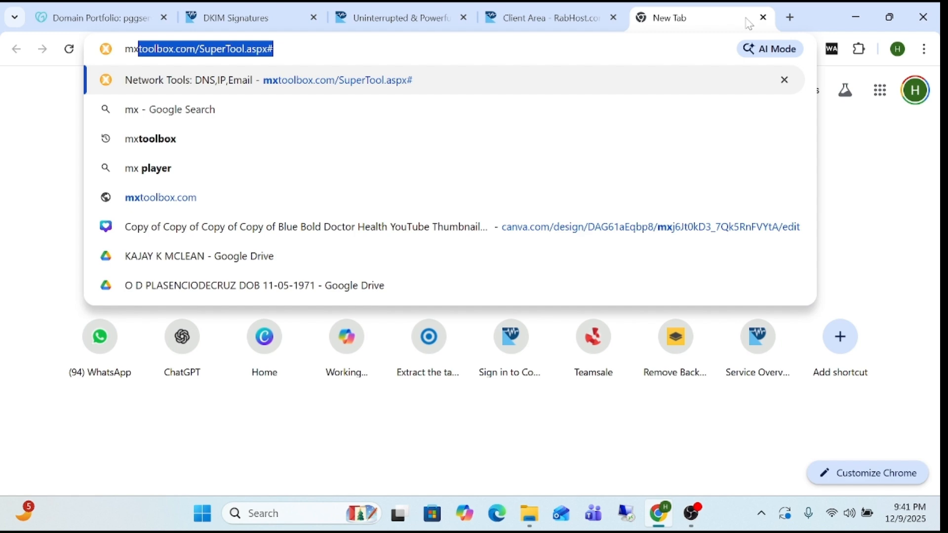
pyautogui.press('Return')
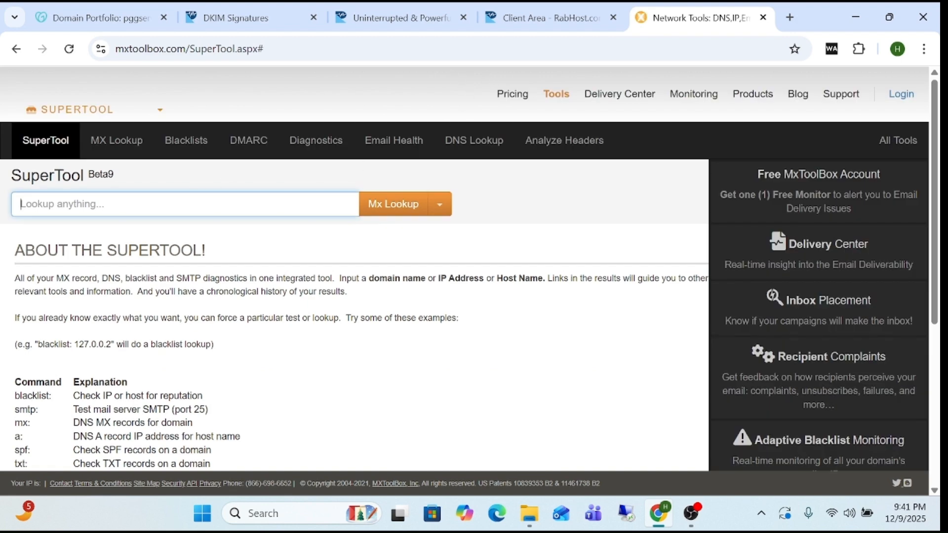
pyautogui.click(47, 144)
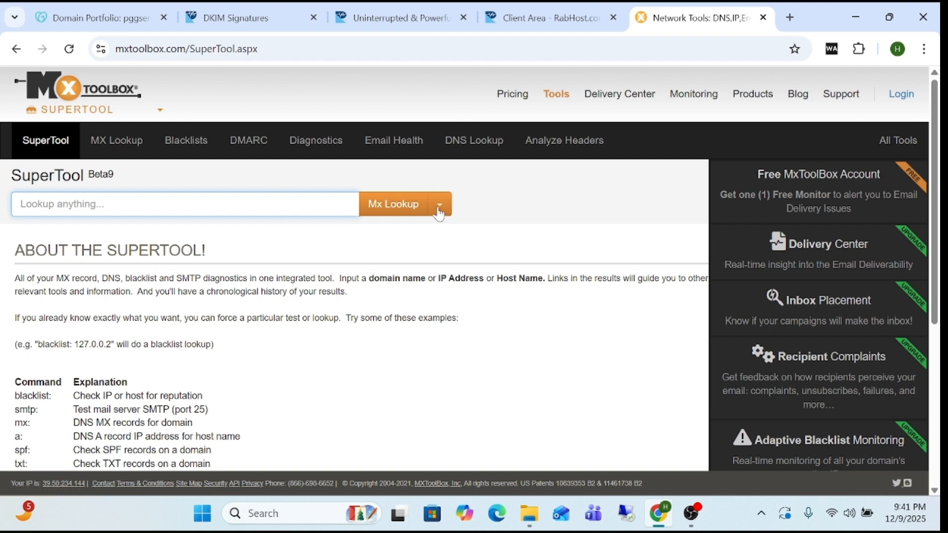
pyautogui.click(439, 212)
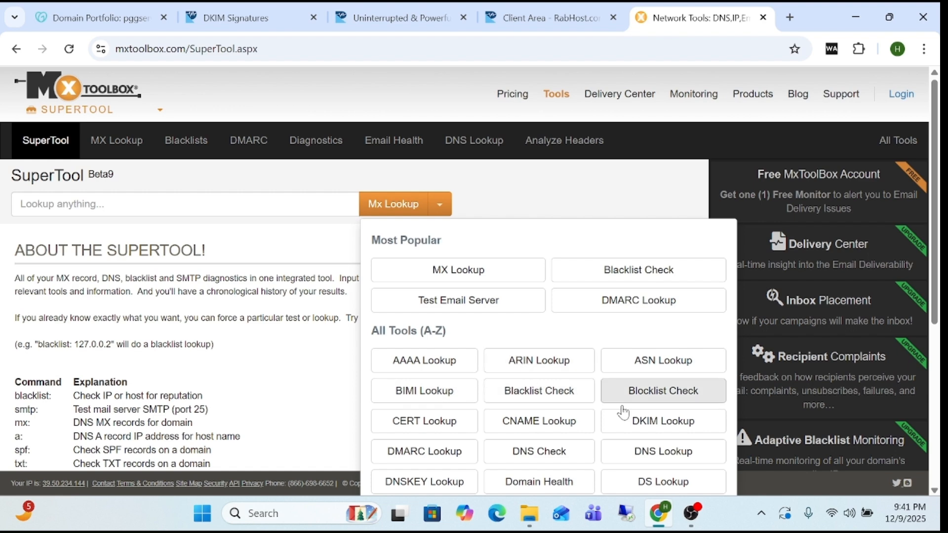
pyautogui.click(662, 423)
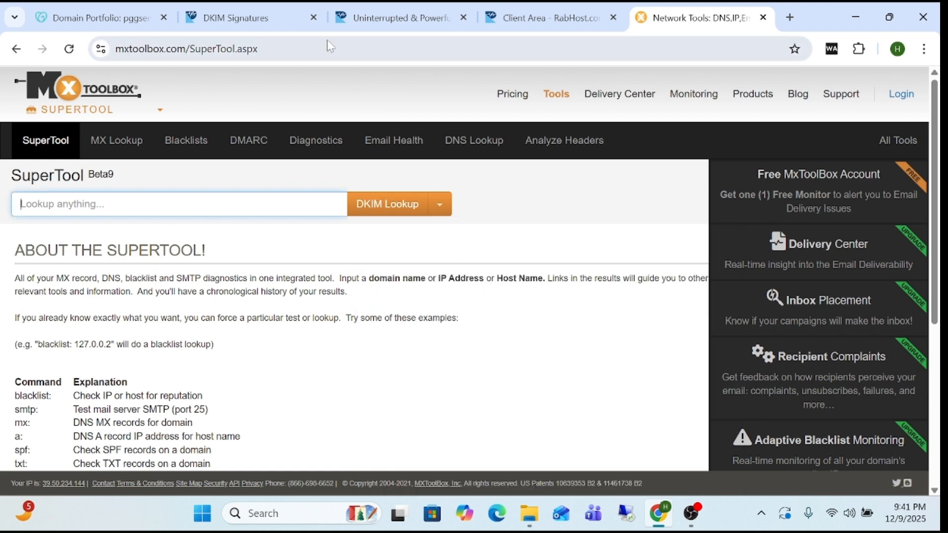
# Copy pggservices.com from the RabHost DKIM signatures list into the SuperTool lookup field
pyautogui.click(405, 19)
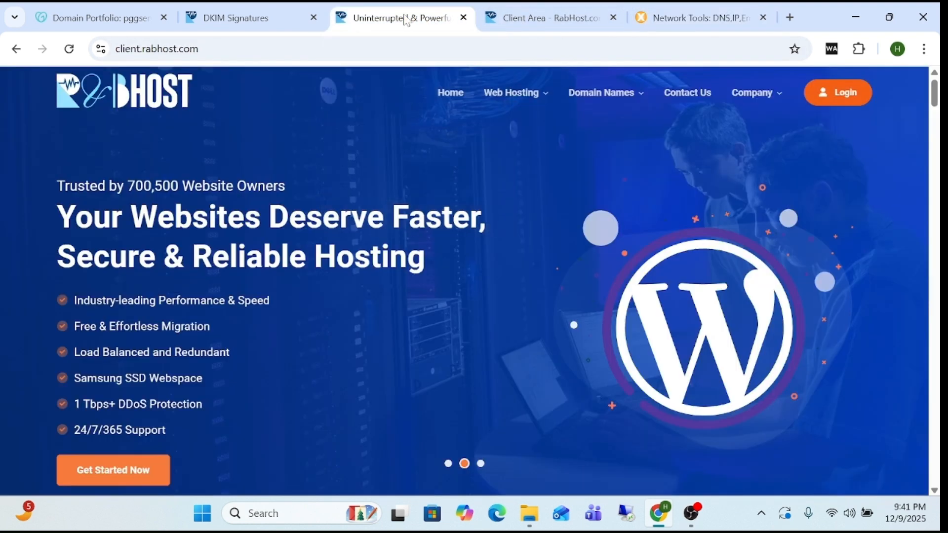
pyautogui.click(247, 18)
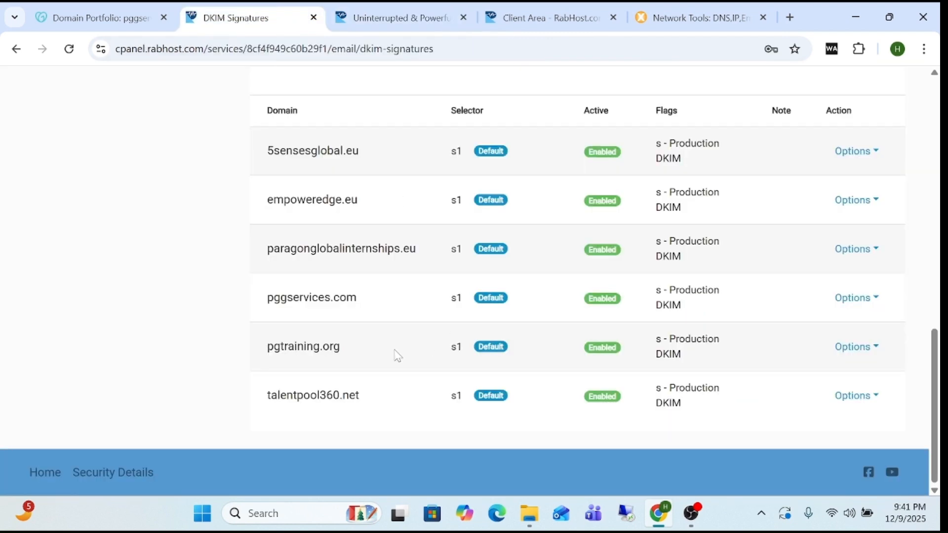
pyautogui.moveTo(267, 299); pyautogui.dragTo(358, 300)
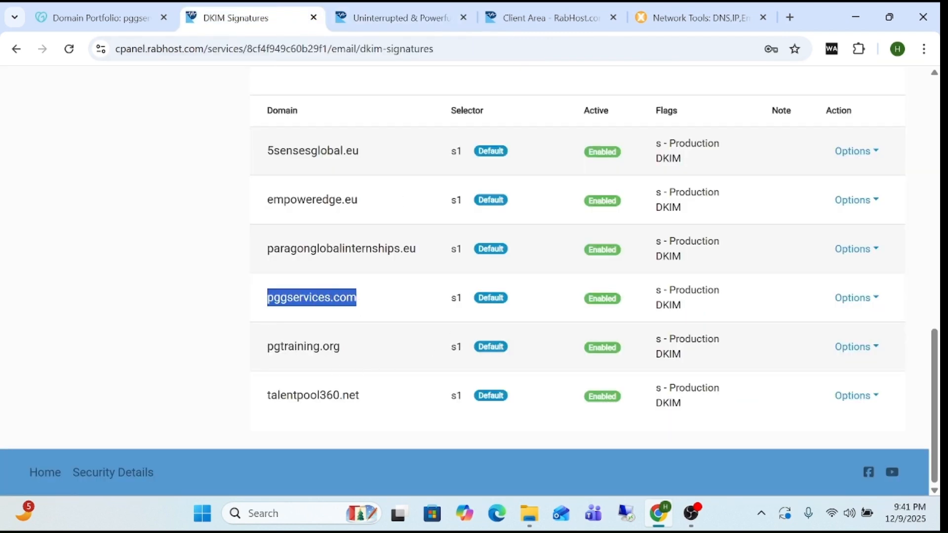
pyautogui.rightClick(339, 299)
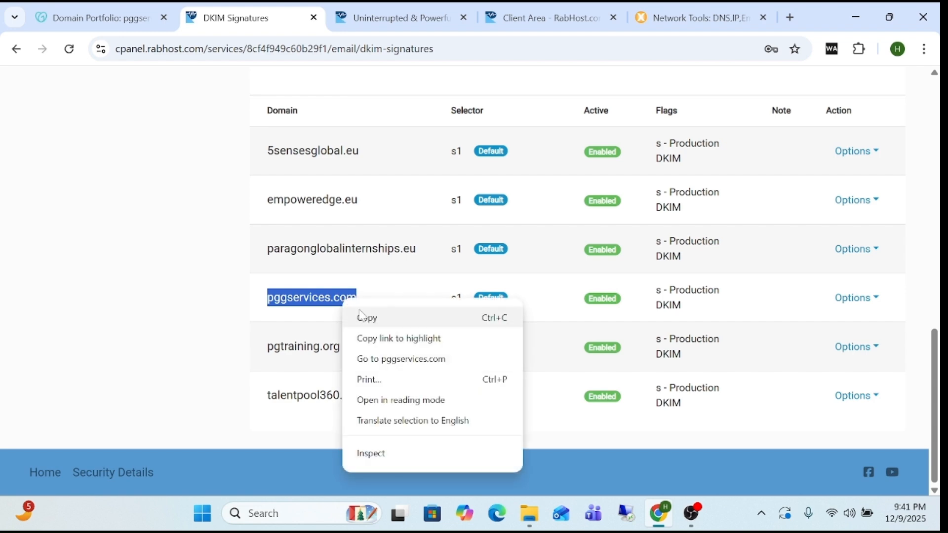
pyautogui.click(361, 317)
pyautogui.click(654, 15)
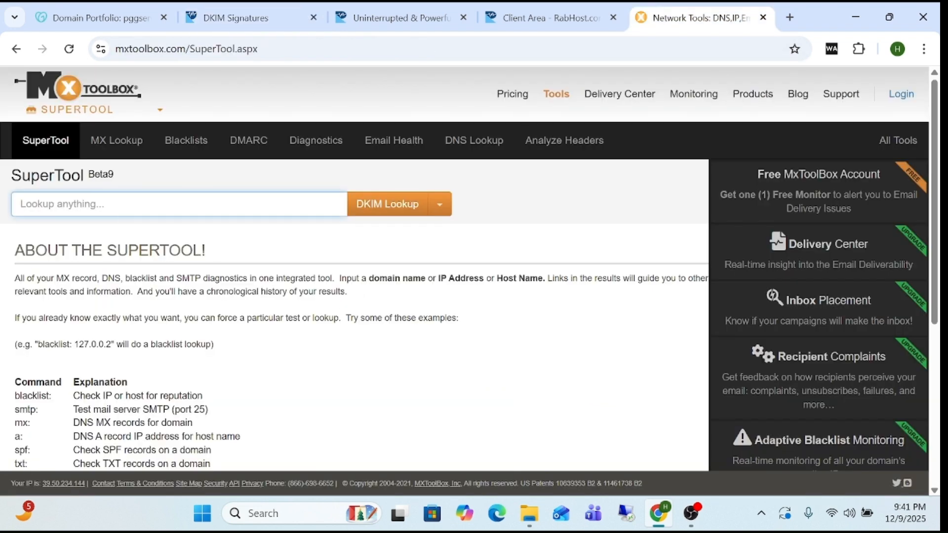
pyautogui.rightClick(67, 205)
# Run a DKIM Lookup for pggservices.com:s1
pyautogui.click(123, 328)
pyautogui.write(':s1')
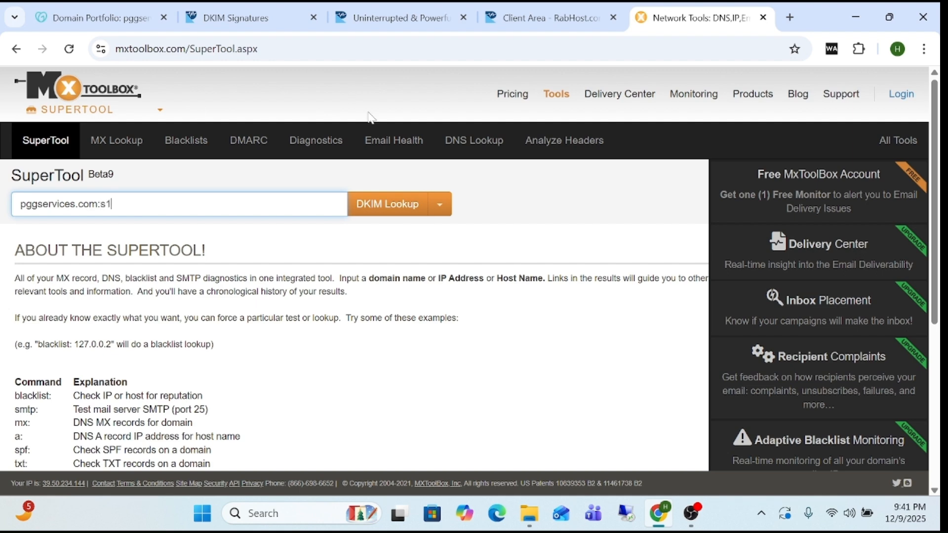
pyautogui.click(390, 204)
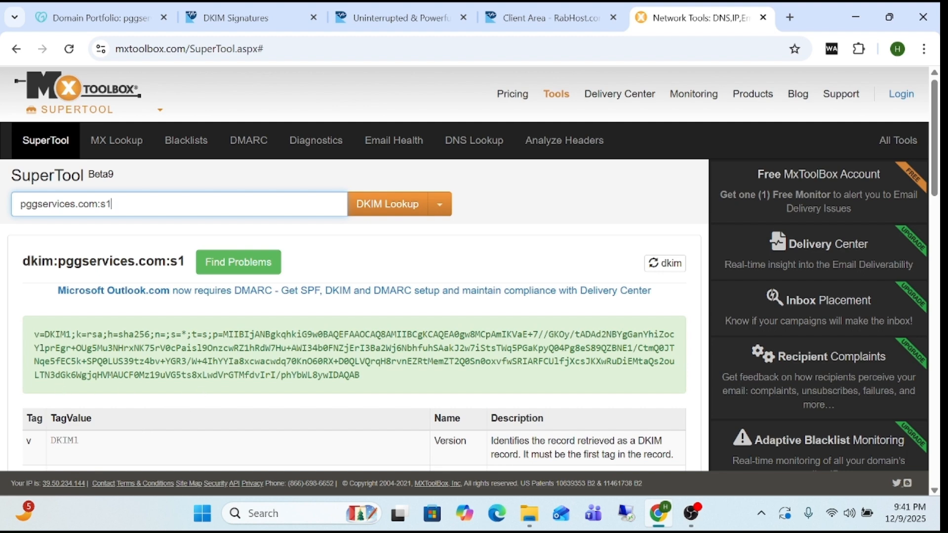
# Remove the :s1 suffix and run a DMARC Lookup for pggservices.com
pyautogui.hotkey('ctrl', 'a')
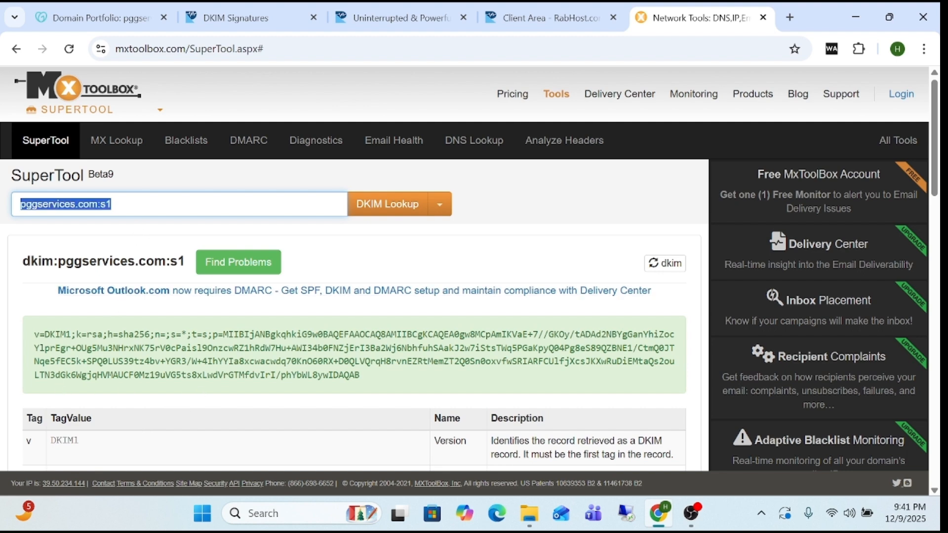
pyautogui.press('End')
pyautogui.press('BackSpace')
pyautogui.press('BackSpace')
pyautogui.press('BackSpace')
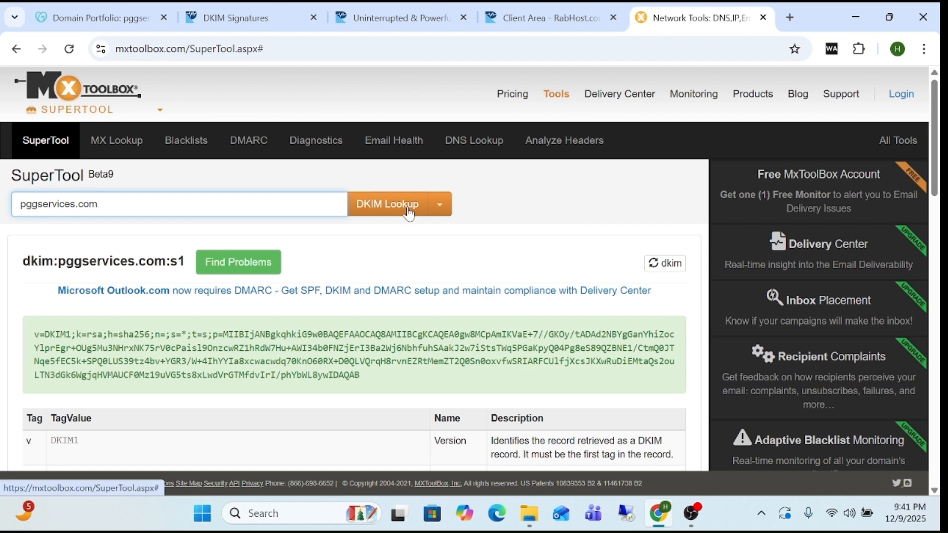
pyautogui.click(440, 208)
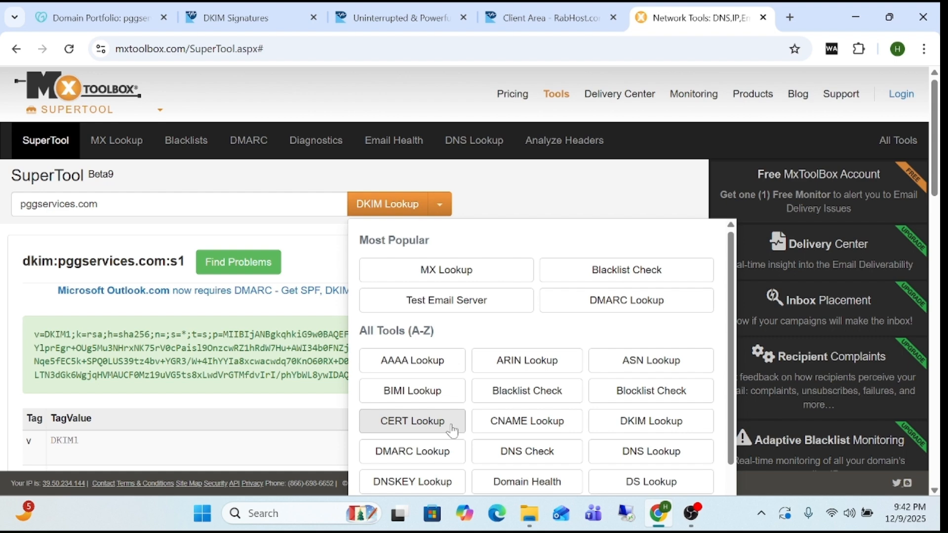
pyautogui.click(630, 302)
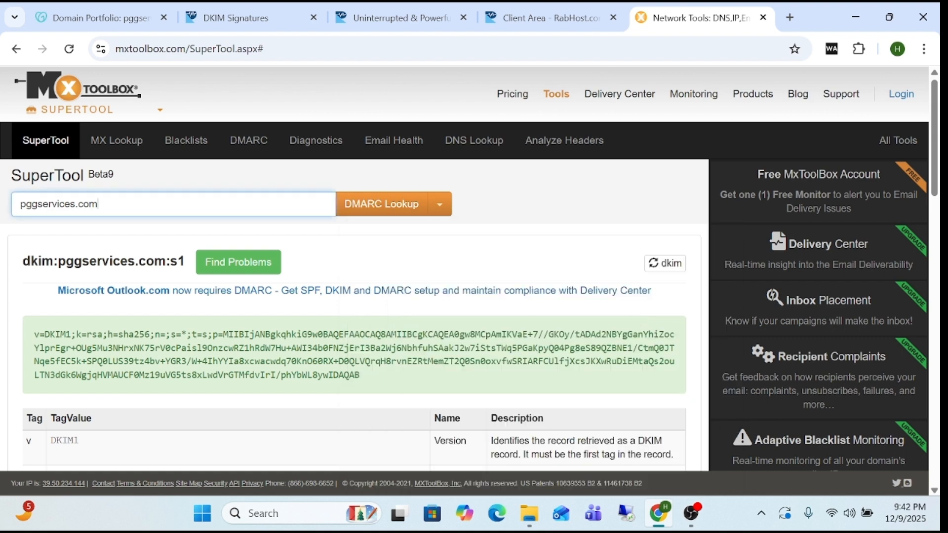
pyautogui.click(405, 206)
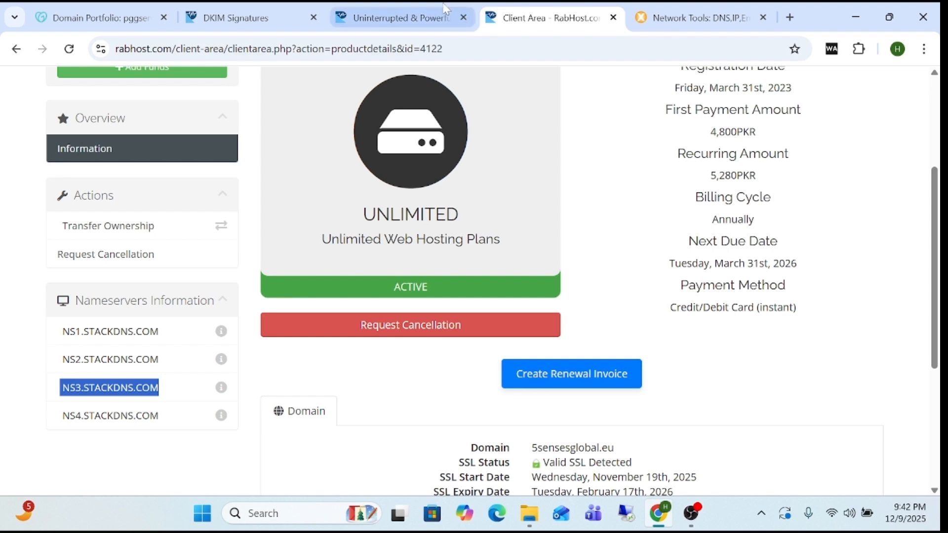
# Return to the RabHost DKIM Signatures page
pyautogui.click(383, 17)
pyautogui.click(247, 18)
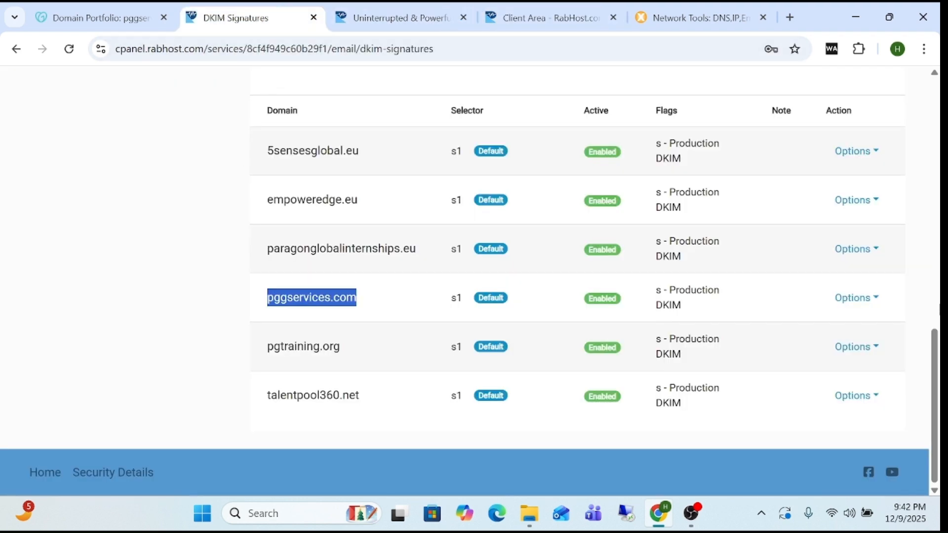
pyautogui.moveTo(936, 348); pyautogui.dragTo(899, 225)
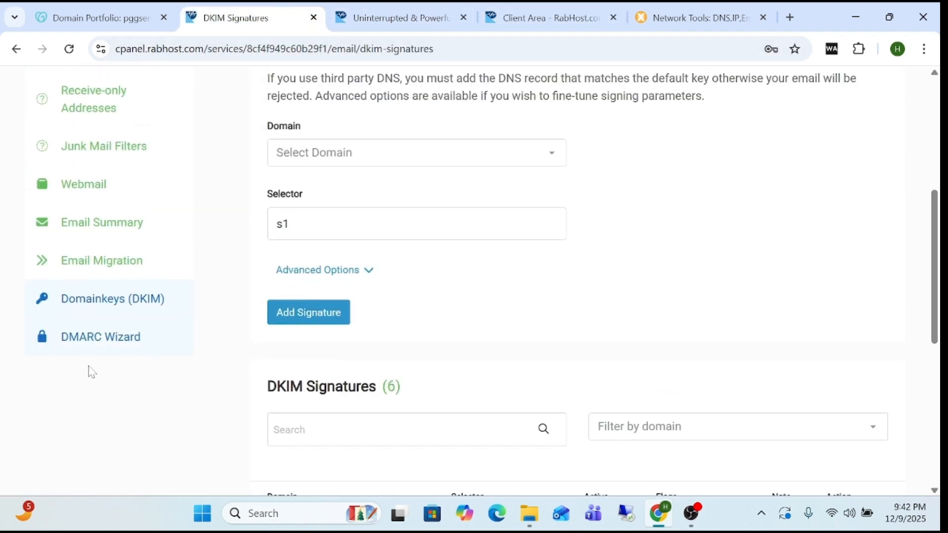
# In the DMARC Wizard, add a record for pggservices.com with policy type Quarantine
pyautogui.click(102, 337)
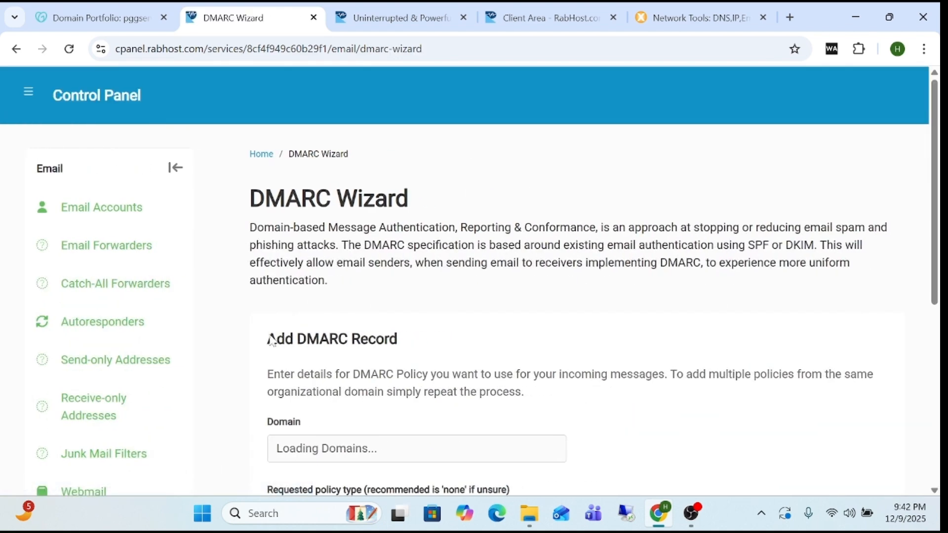
pyautogui.scroll(-4, 938, 340)
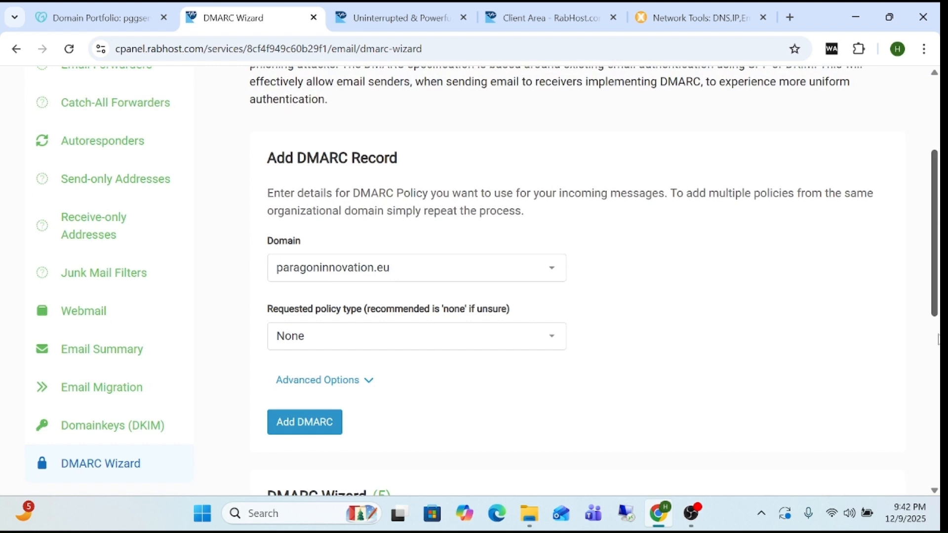
pyautogui.click(335, 272)
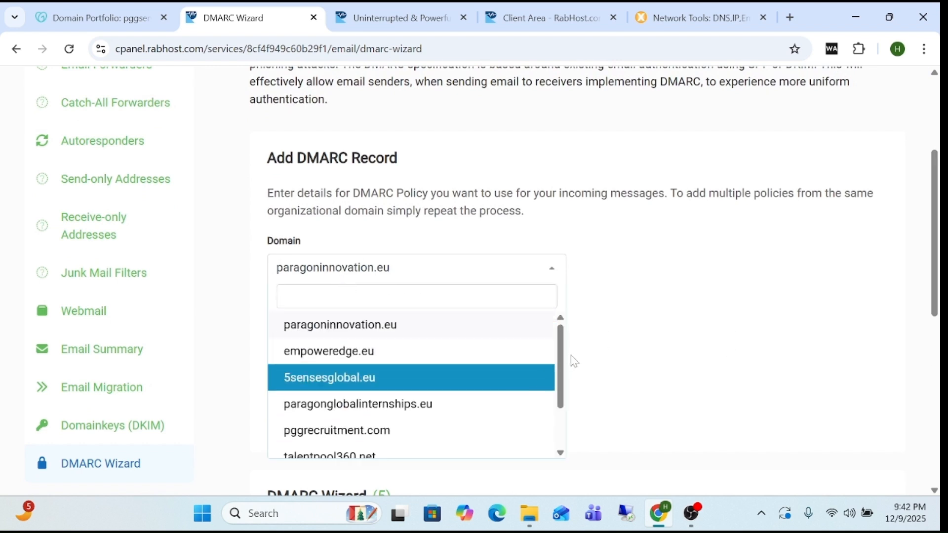
pyautogui.scroll(-1, 563, 385)
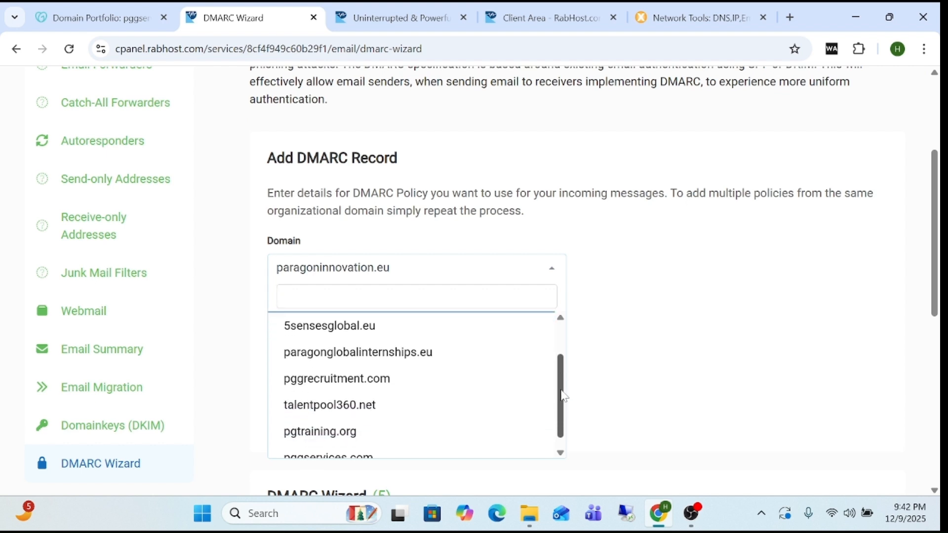
pyautogui.scroll(-1, 562, 405)
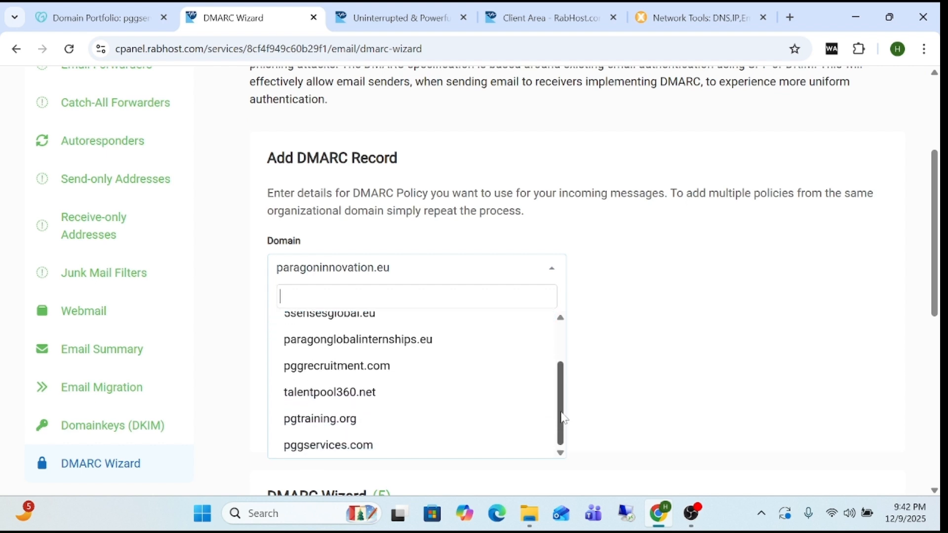
pyautogui.click(447, 452)
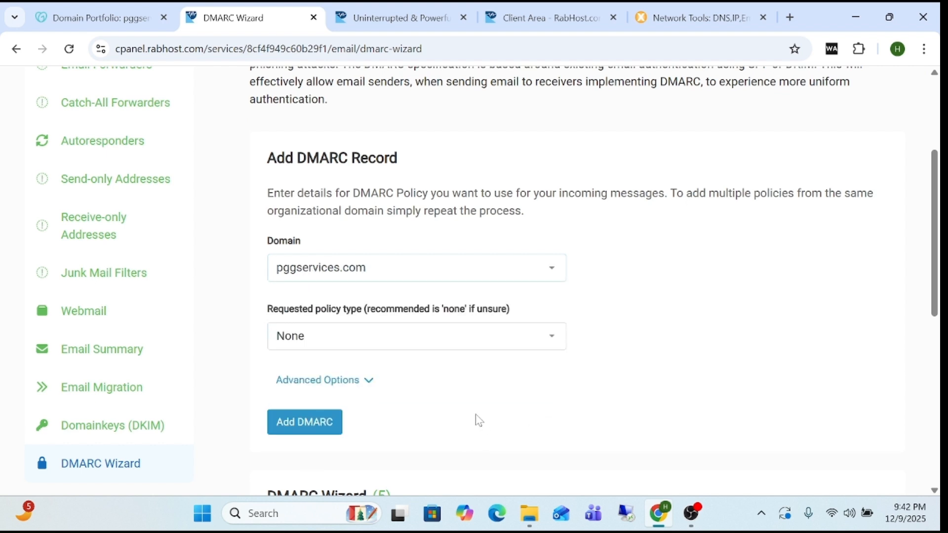
pyautogui.click(362, 343)
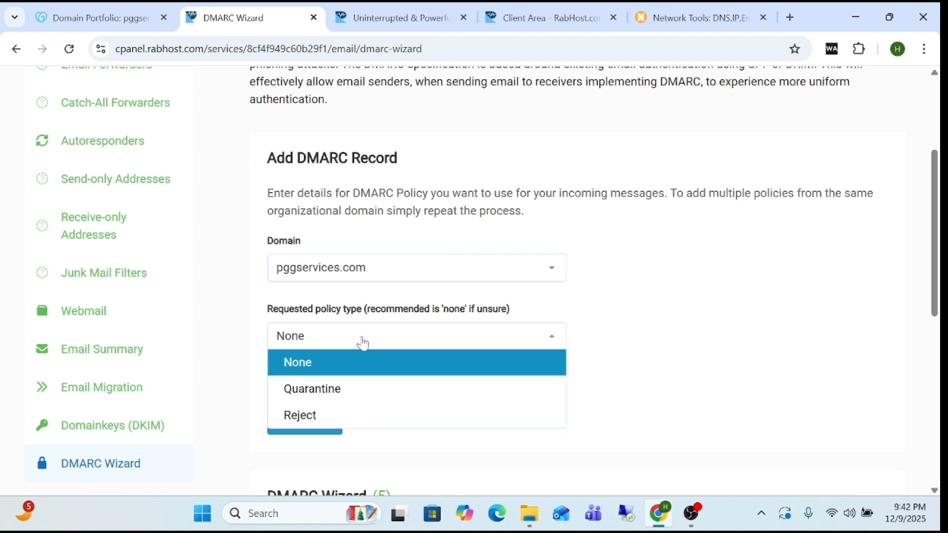
pyautogui.click(349, 389)
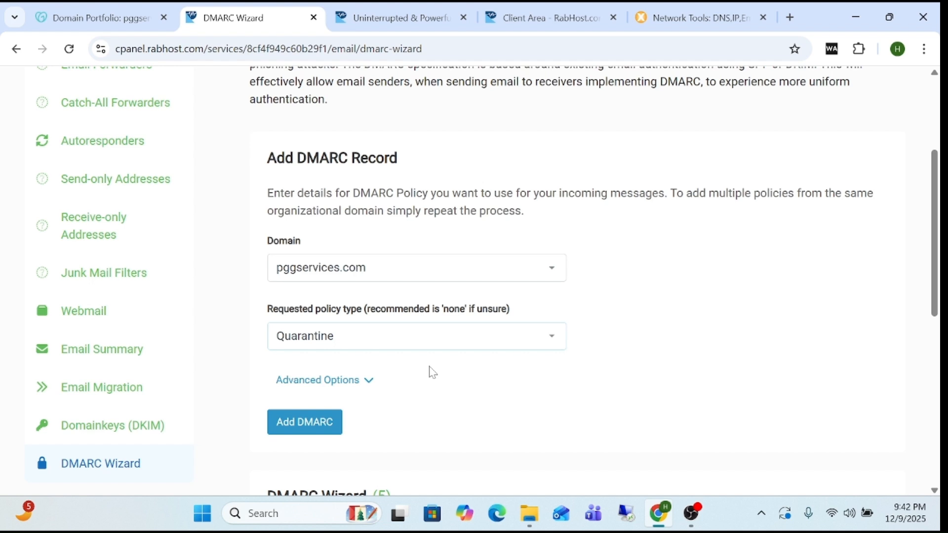
pyautogui.click(436, 353)
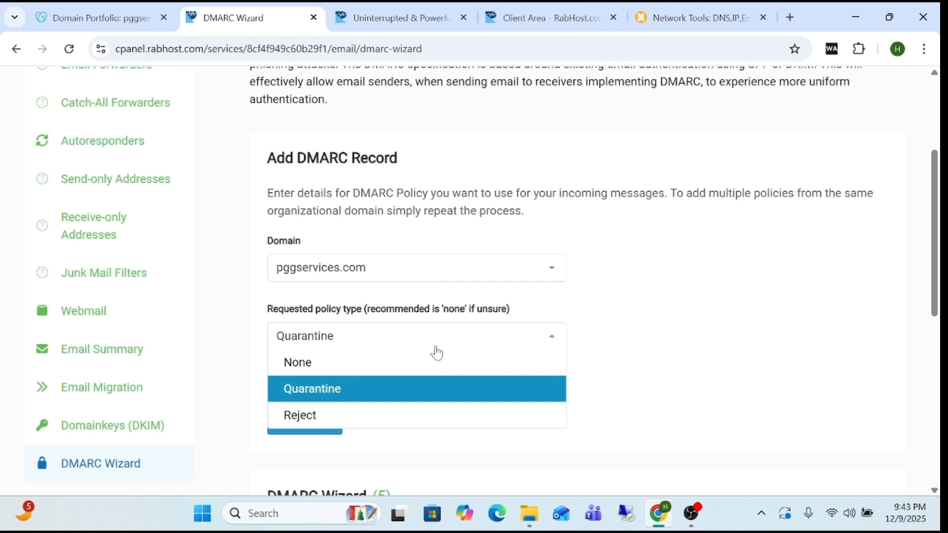
pyautogui.click(386, 391)
pyautogui.scroll(-3, 938, 235)
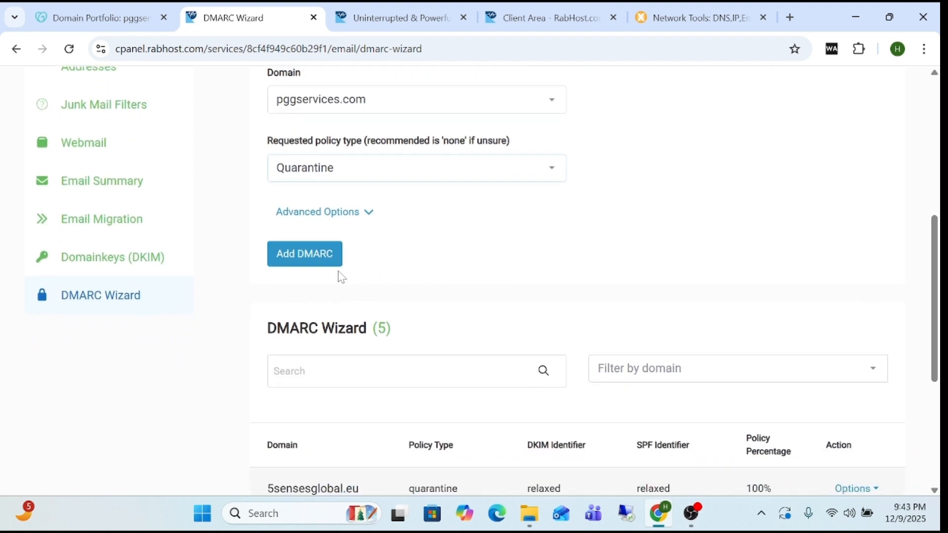
pyautogui.click(320, 261)
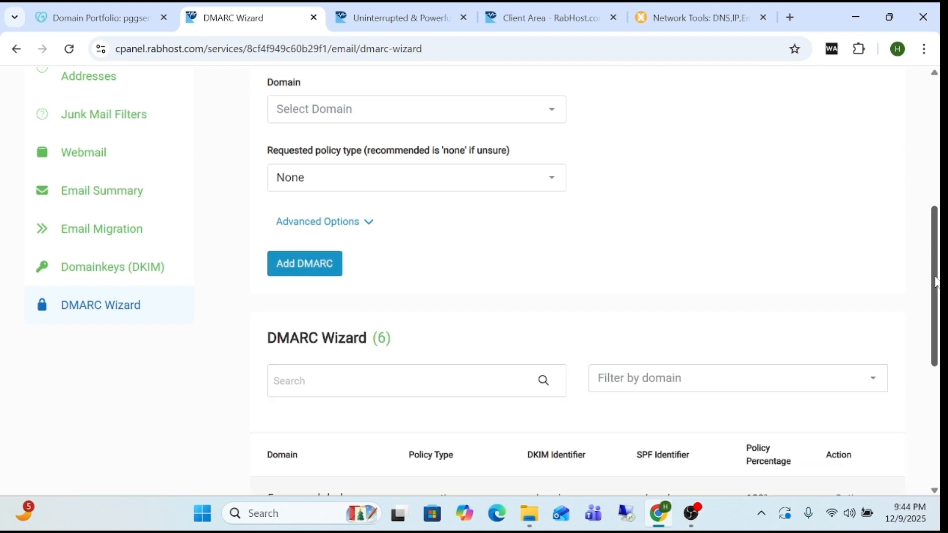
# Select pggservices.com in the DMARC Wizard table to carry it over to MxToolbox
pyautogui.scroll(-4, 930, 346)
pyautogui.moveTo(930, 358); pyautogui.dragTo(931, 408)
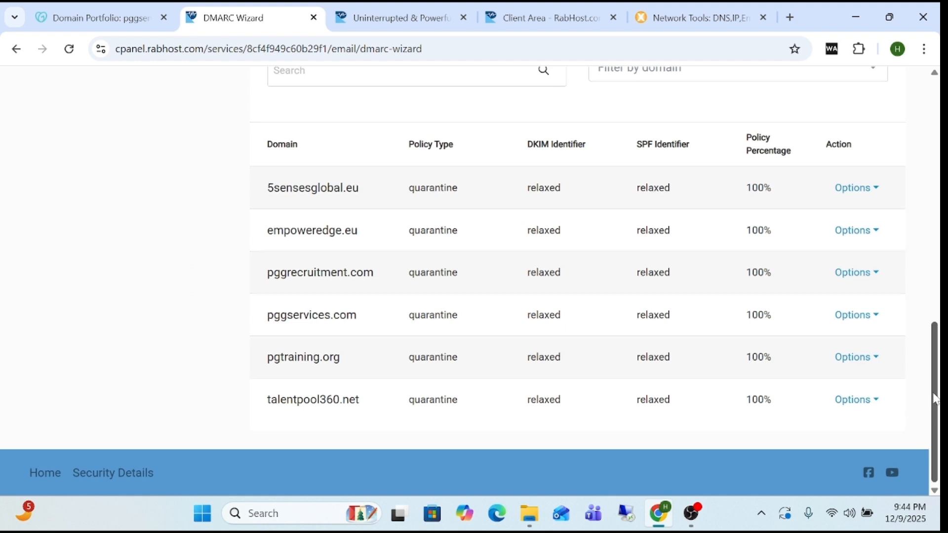
pyautogui.moveTo(934, 399); pyautogui.dragTo(933, 395)
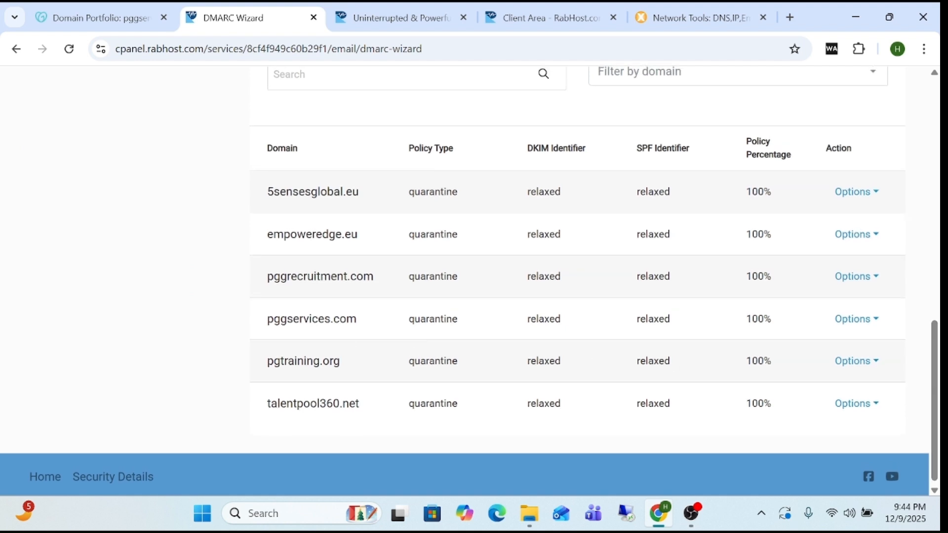
pyautogui.moveTo(267, 320); pyautogui.dragTo(554, 322)
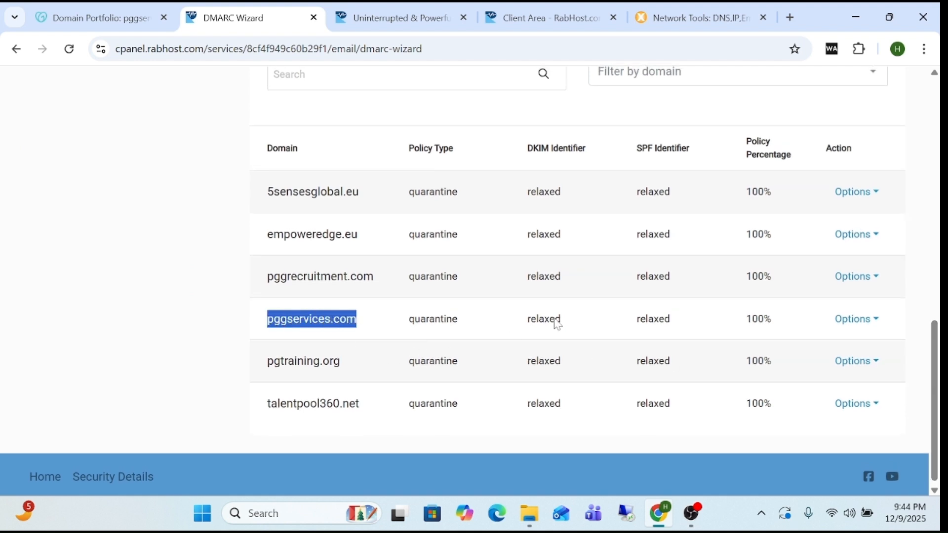
pyautogui.click(678, 16)
# Run DMARC Lookup on pggservices.com, confirming p=quarantine at pct=100, then return to RabHost
pyautogui.click(413, 205)
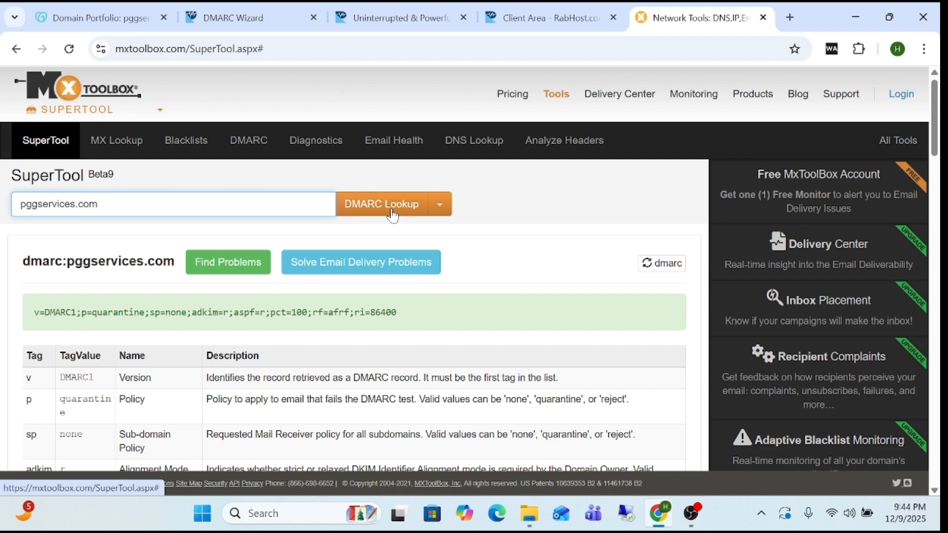
pyautogui.click(559, 16)
# Go from the DMARC Wizard page back to the Control Panel overview
pyautogui.click(400, 8)
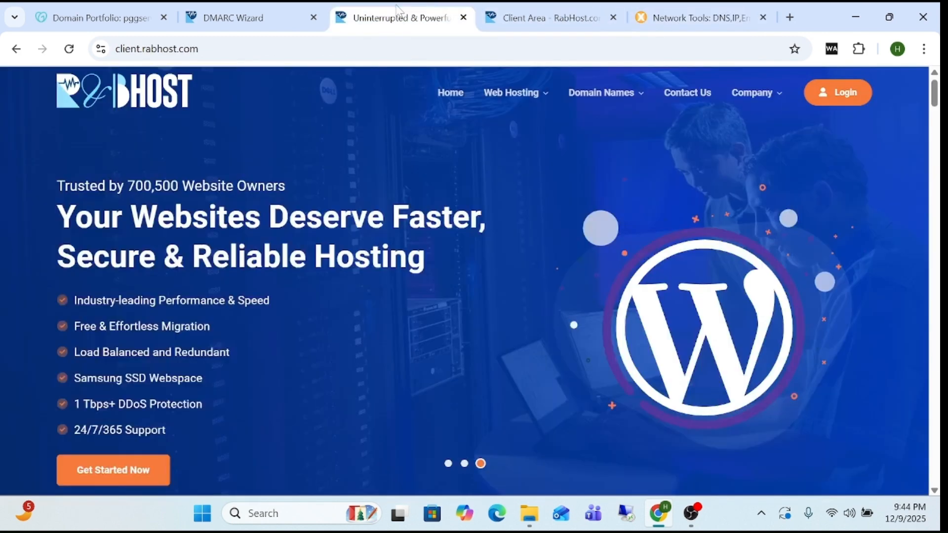
pyautogui.click(300, 10)
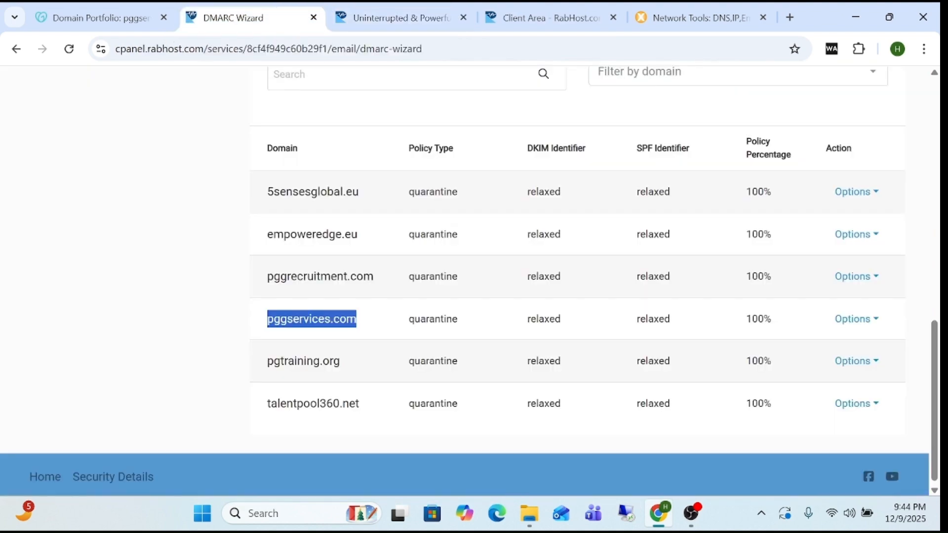
pyautogui.scroll(10, 474, 282)
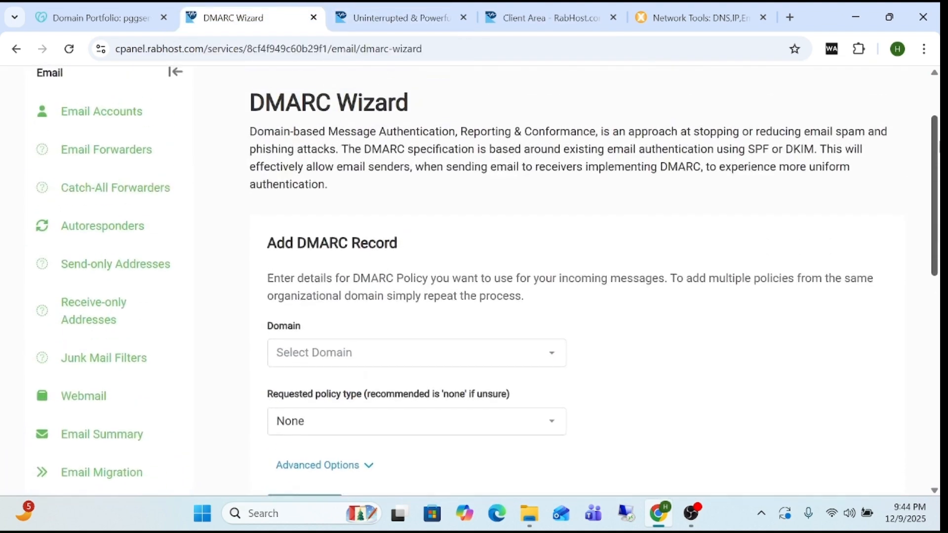
pyautogui.click(110, 91)
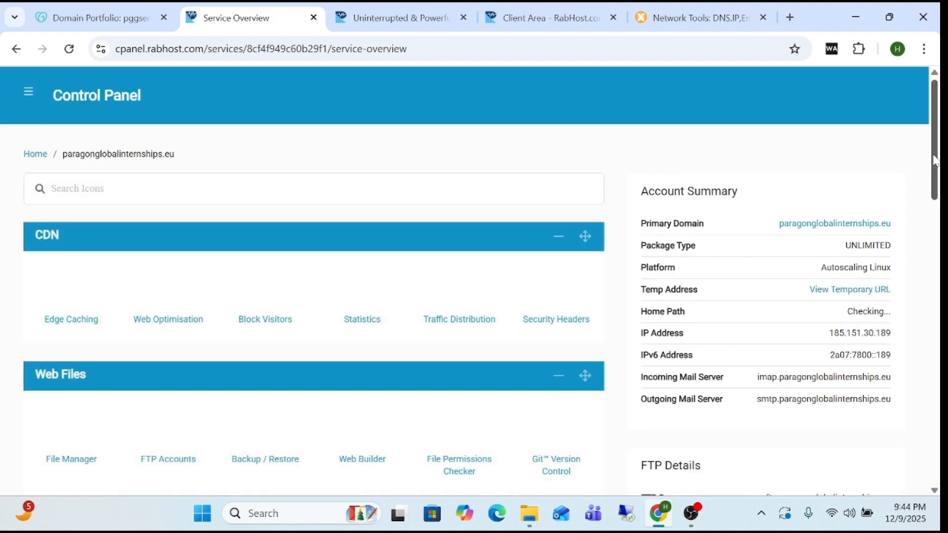
# Search One-Click Installs for 'wo' and open the WordPress installer
pyautogui.scroll(-10, 929, 301)
pyautogui.scroll(-12, 929, 301)
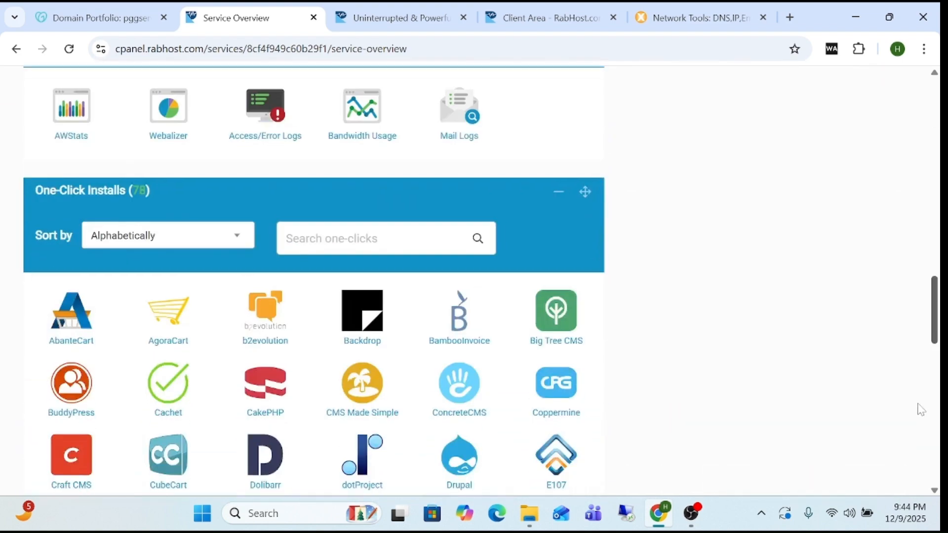
pyautogui.click(344, 247)
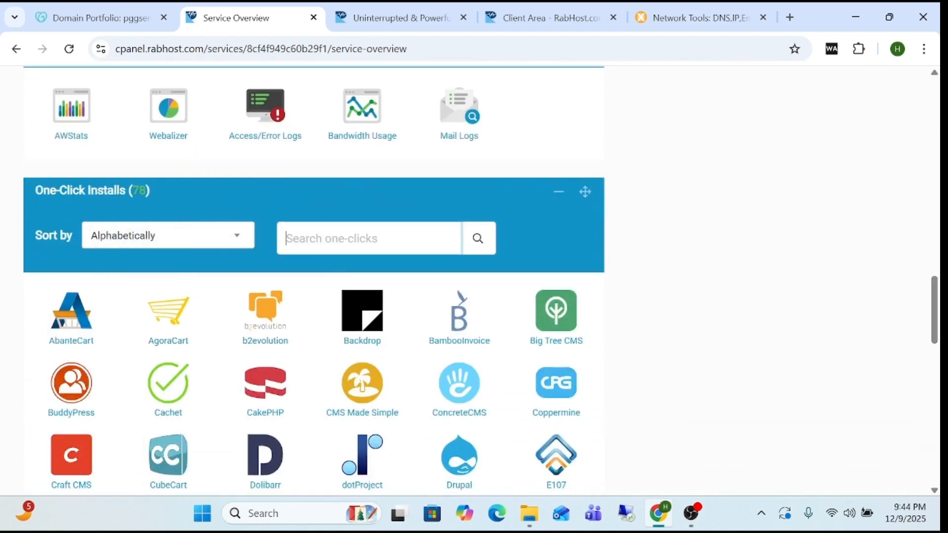
pyautogui.write('wo')
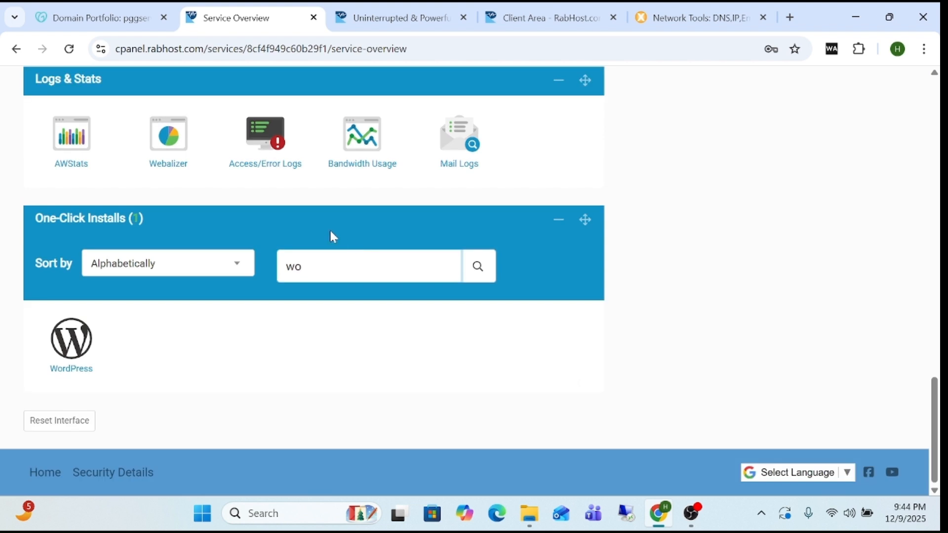
pyautogui.click(88, 340)
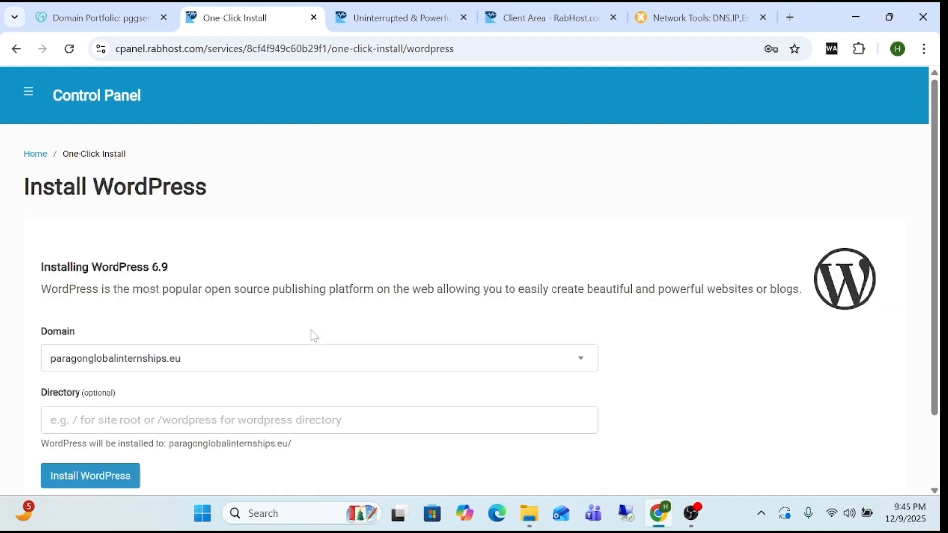
# Pick pggservices.com as the WordPress install domain, leaving Directory empty for the root
pyautogui.moveTo(938, 222); pyautogui.dragTo(938, 289)
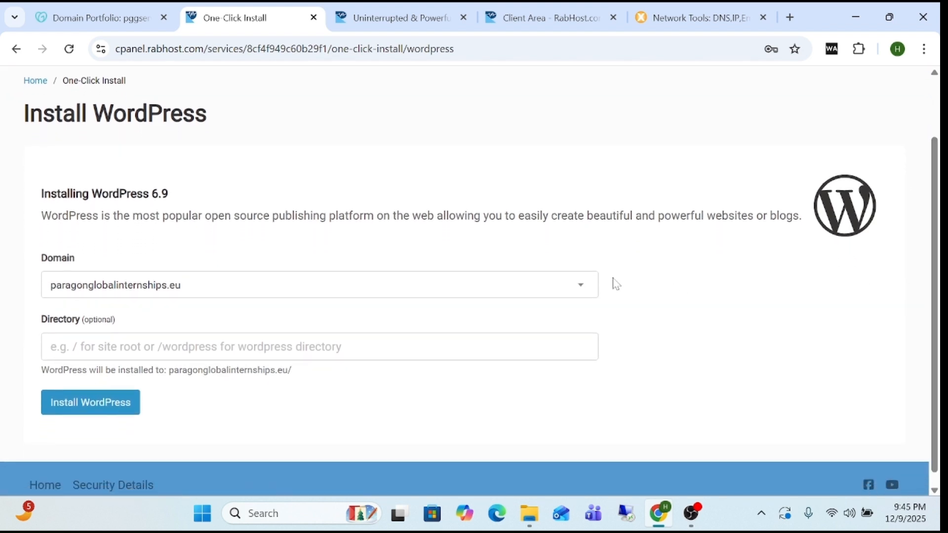
pyautogui.click(404, 280)
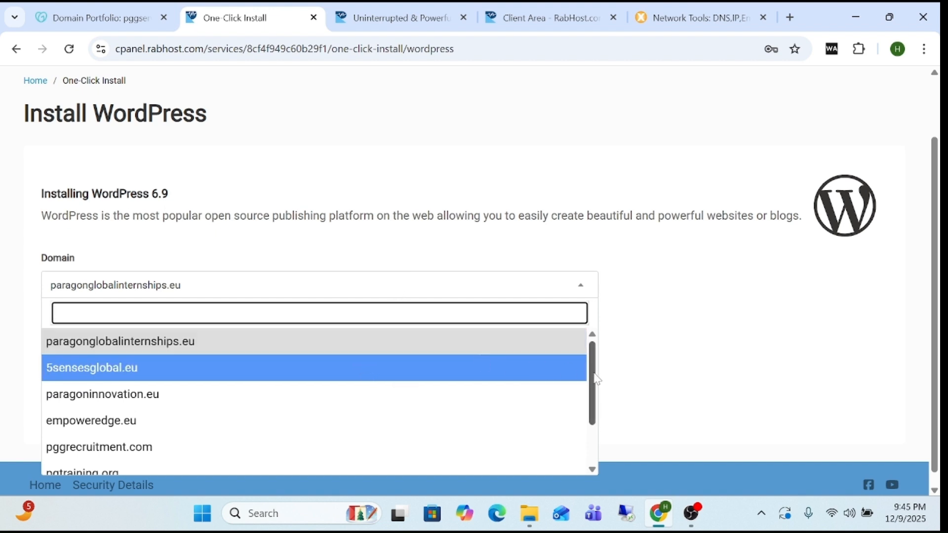
pyautogui.moveTo(594, 382); pyautogui.dragTo(593, 423)
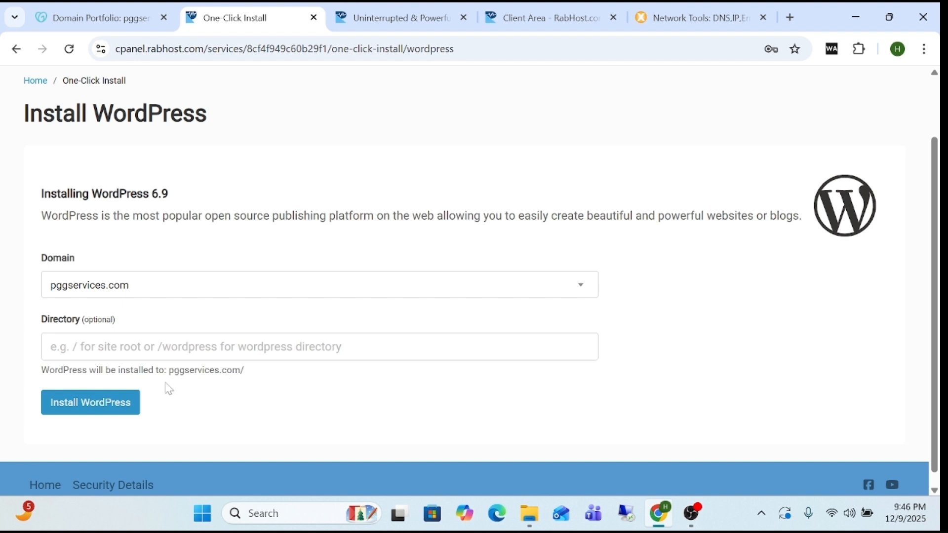
pyautogui.click(105, 399)
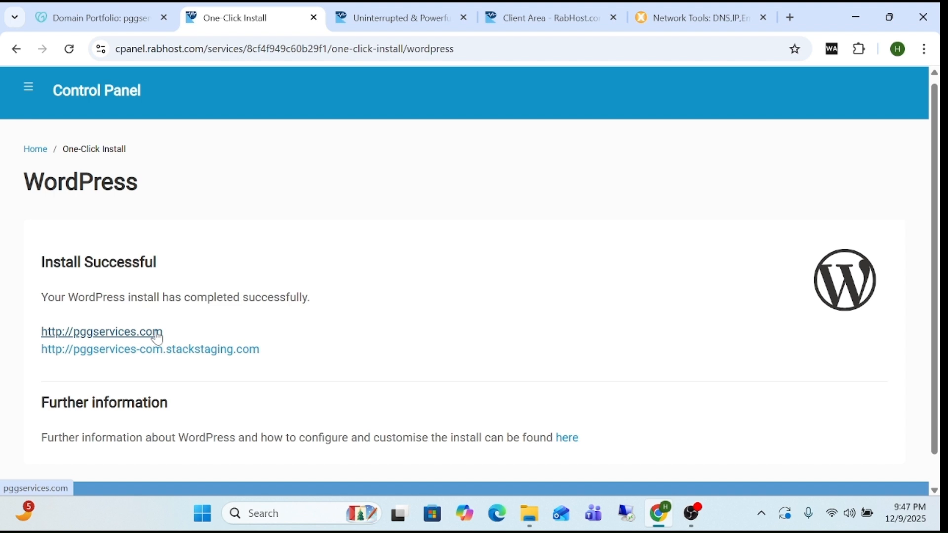
pyautogui.moveTo(38, 324); pyautogui.dragTo(201, 322)
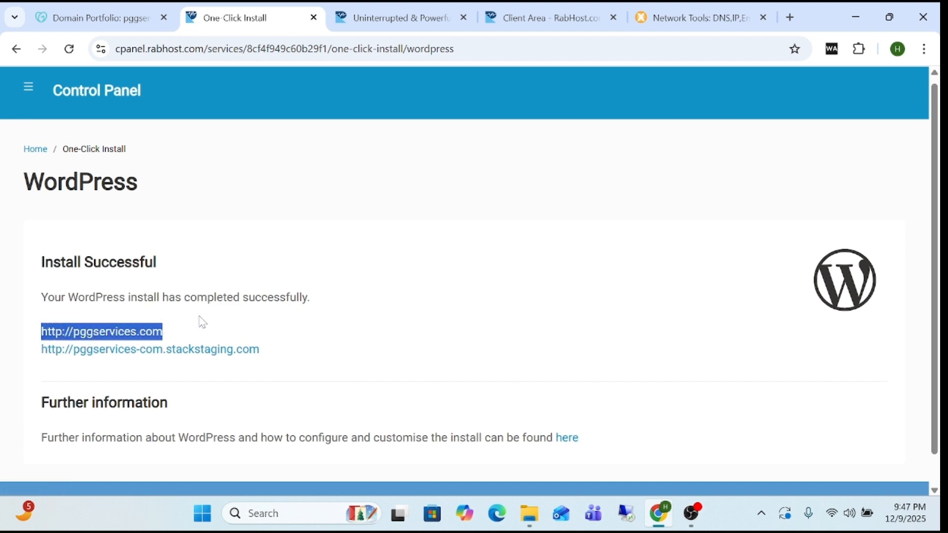
pyautogui.click(202, 322)
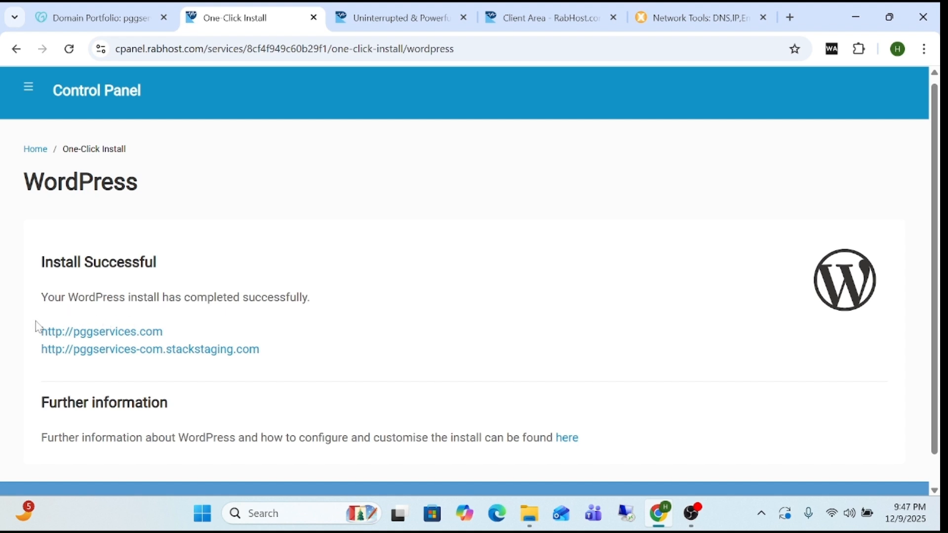
pyautogui.moveTo(36, 328); pyautogui.dragTo(161, 332)
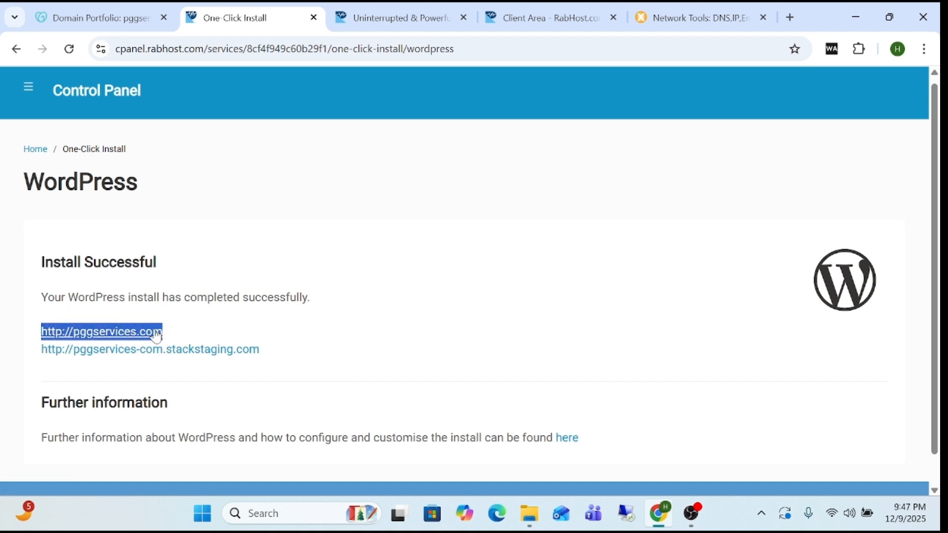
pyautogui.click(151, 334)
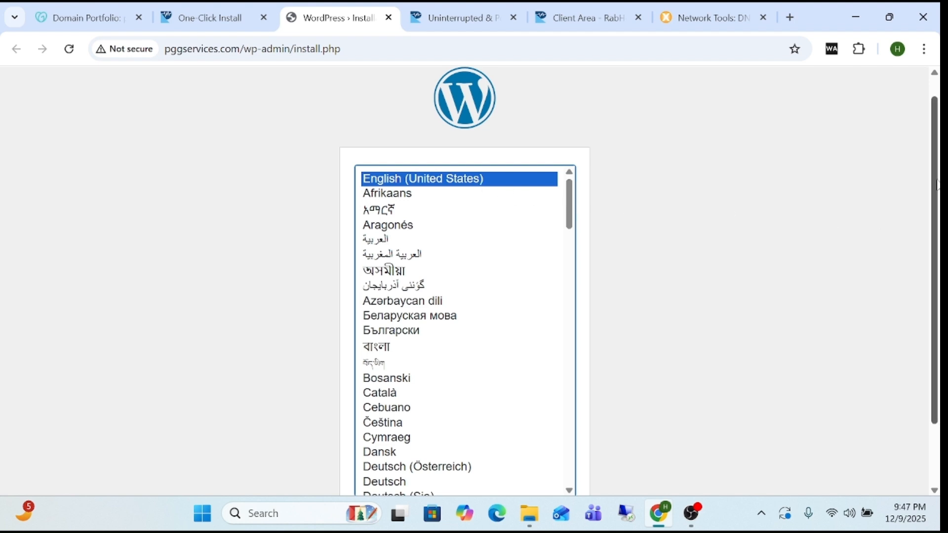
# Continue setup in English (United States) and enter 'pggservices' as the Site Title
pyautogui.scroll(-2, 937, 183)
pyautogui.click(565, 454)
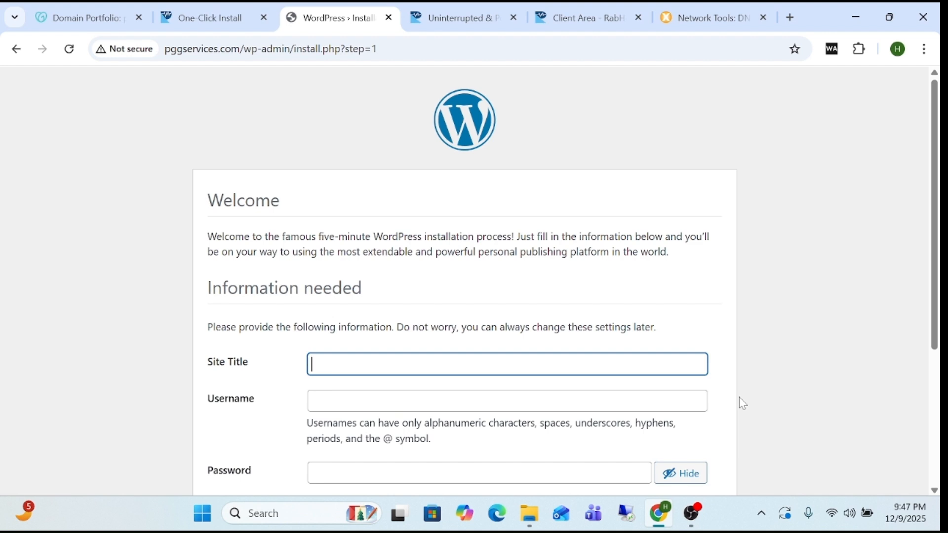
pyautogui.write('pgg')
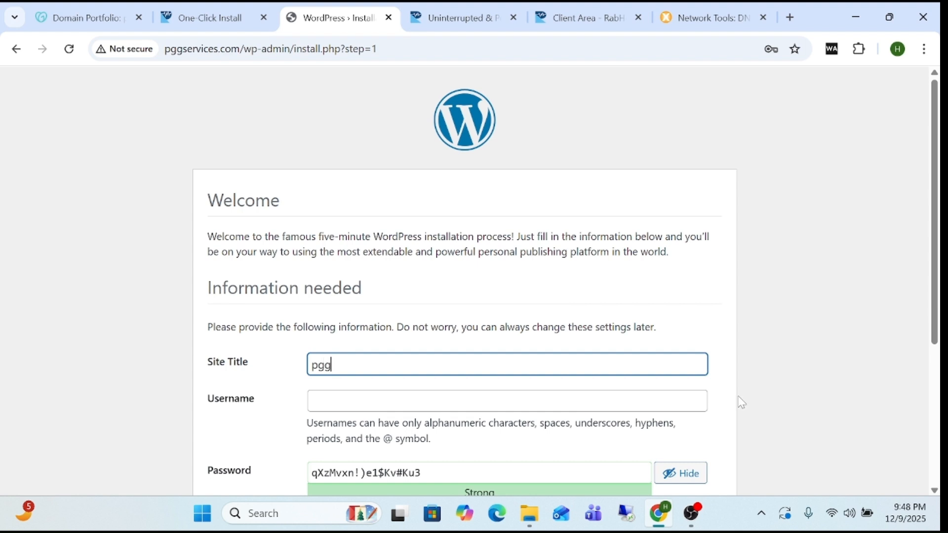
pyautogui.write('services')
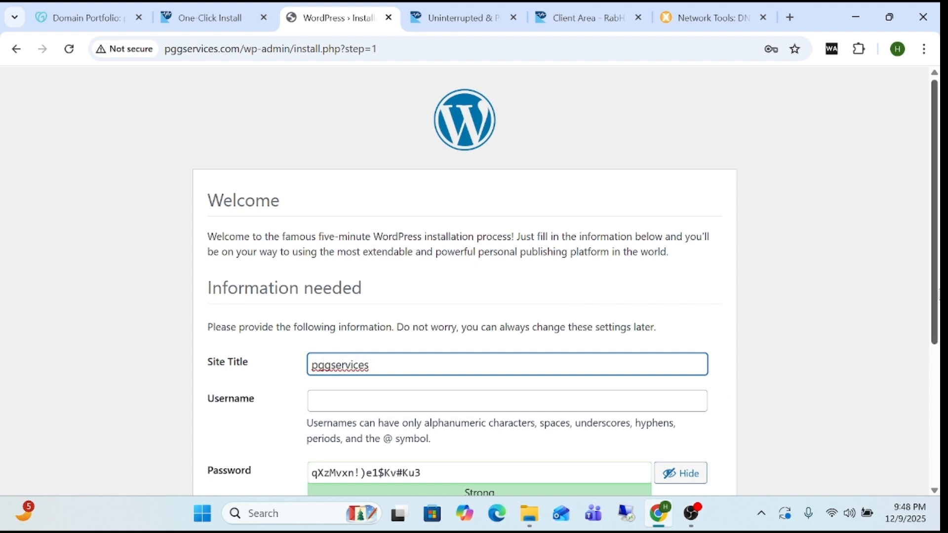
# Select the strong auto-generated password in the Password field
pyautogui.moveTo(937, 288); pyautogui.dragTo(935, 404)
pyautogui.click(439, 293)
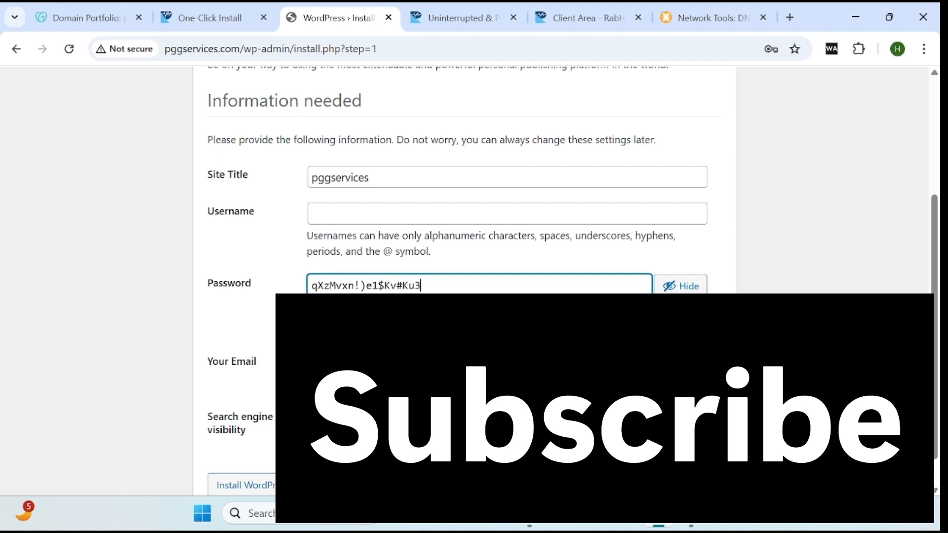
pyautogui.moveTo(439, 293); pyautogui.dragTo(248, 295)
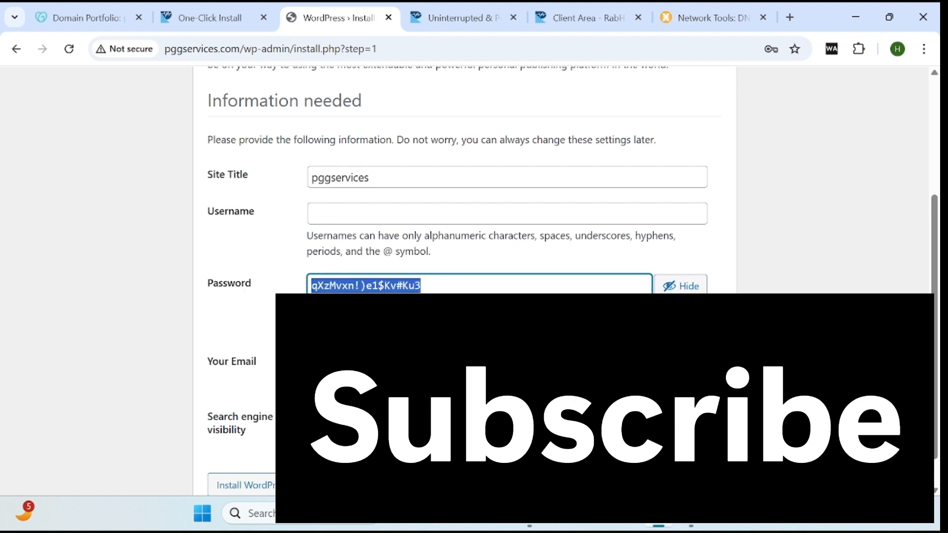
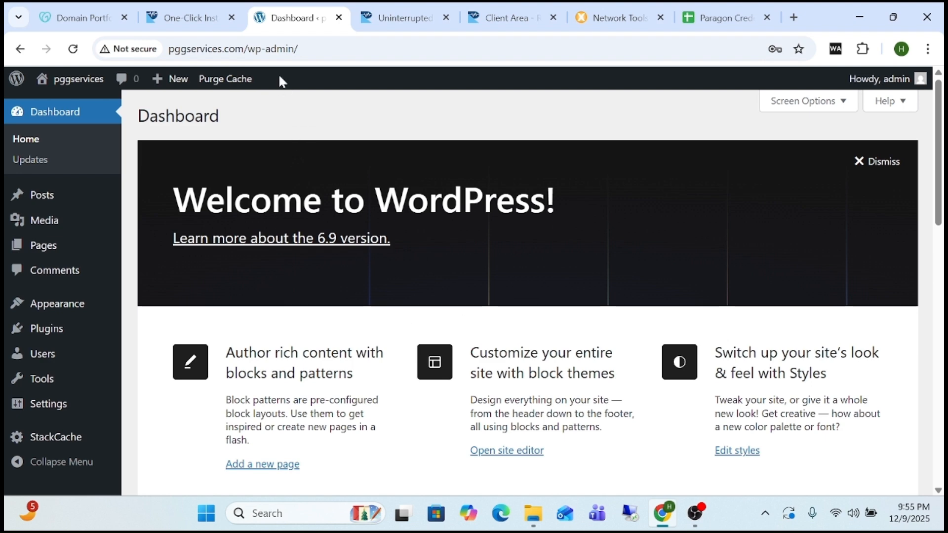
# Copy the WordPress dashboard address, close its tab, and paste the address into a fresh tab
pyautogui.click(244, 55)
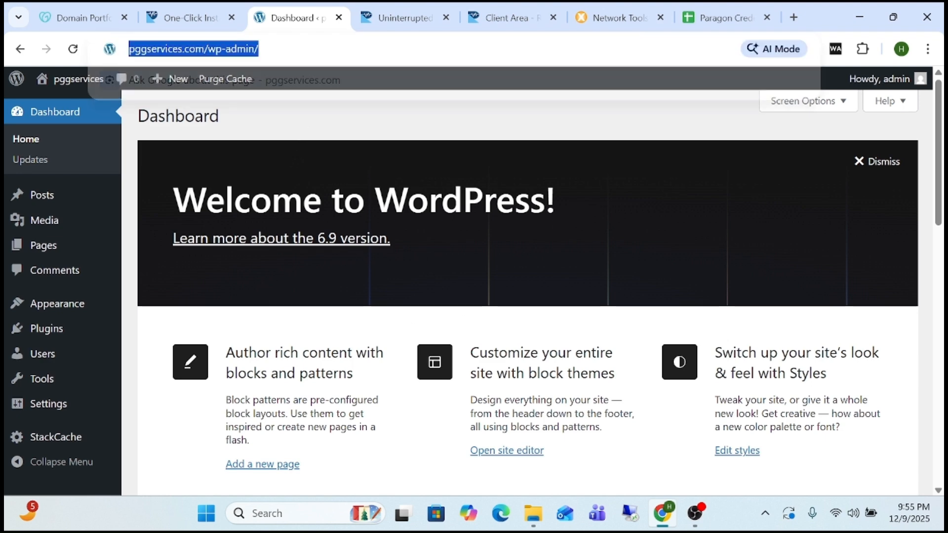
pyautogui.rightClick(244, 57)
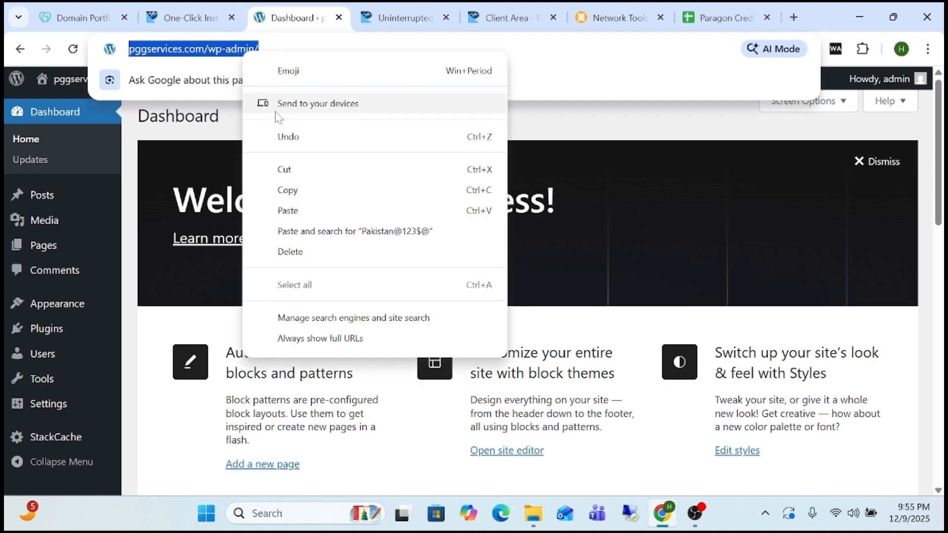
pyautogui.click(298, 196)
pyautogui.click(339, 18)
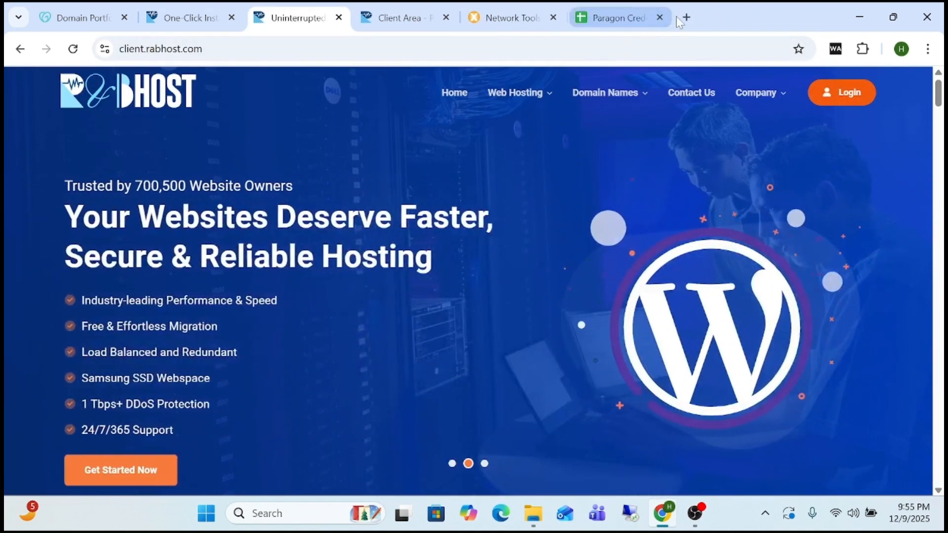
pyautogui.click(686, 17)
pyautogui.click(185, 52)
pyautogui.rightClick(185, 52)
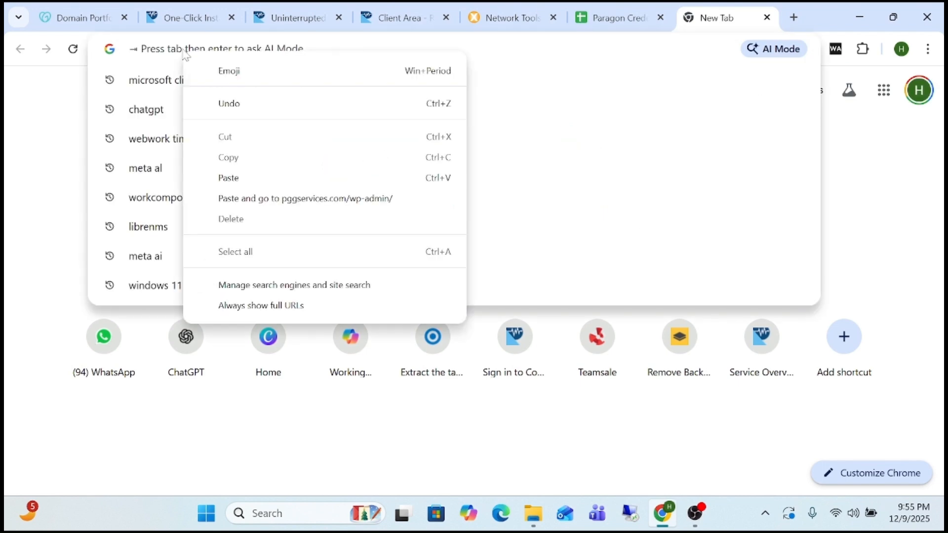
pyautogui.click(168, 51)
pyautogui.rightClick(168, 51)
pyautogui.click(207, 172)
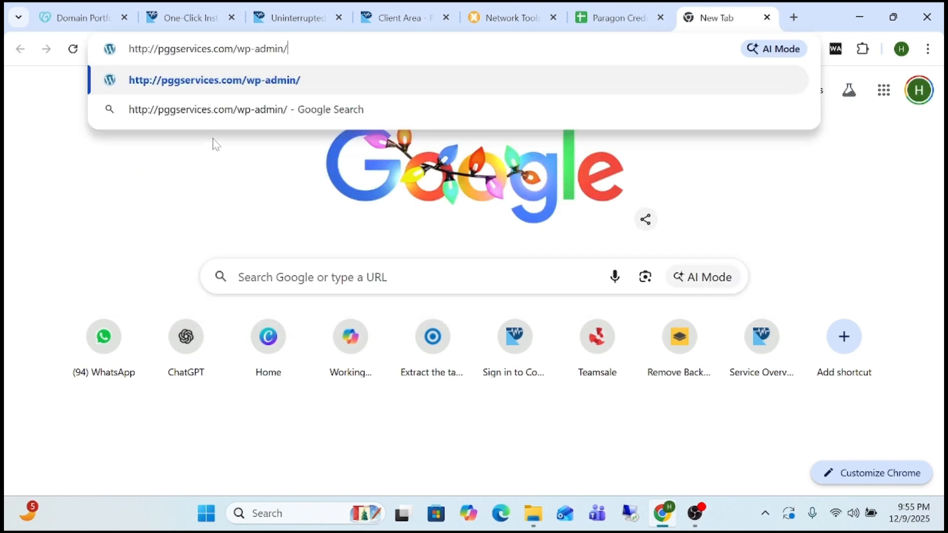
pyautogui.click(149, 48)
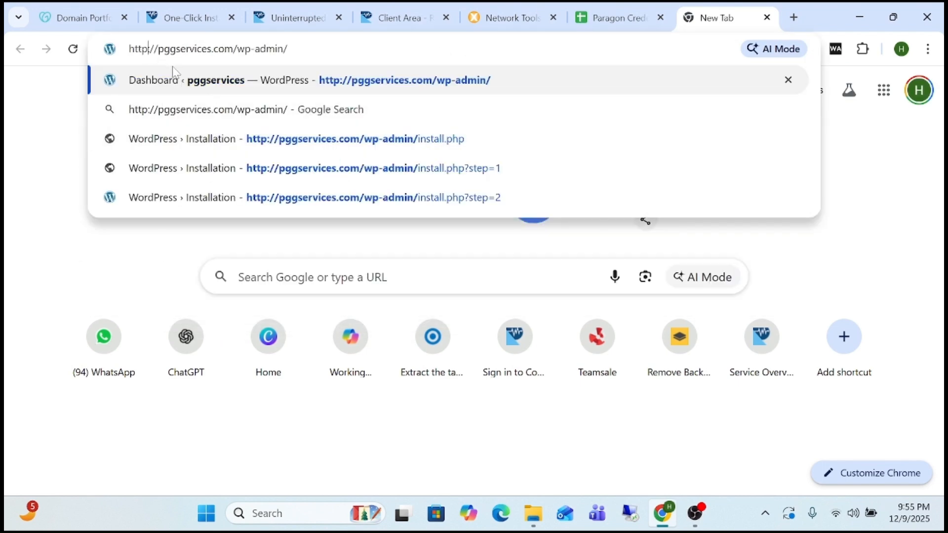
pyautogui.write('s')
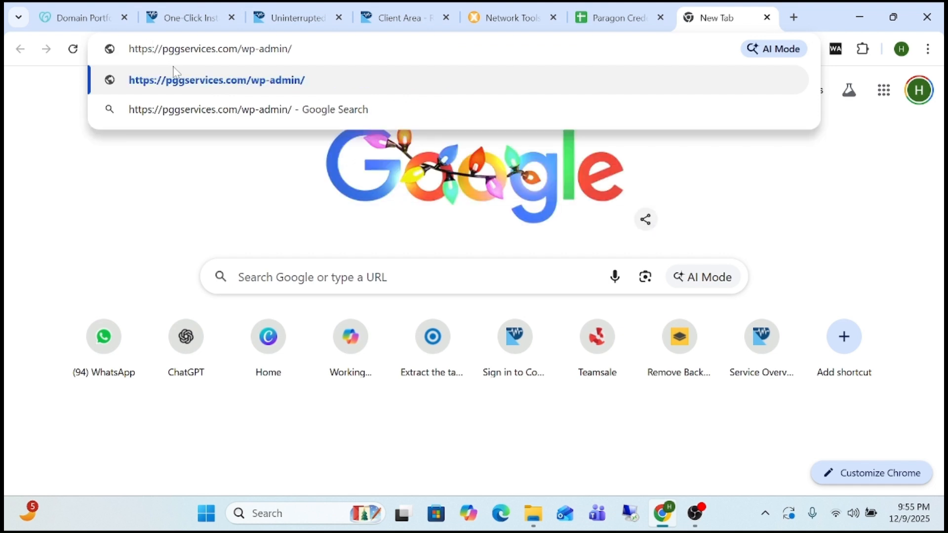
pyautogui.press('End')
pyautogui.press('BackSpace')
pyautogui.press('BackSpace')
pyautogui.press('BackSpace')
pyautogui.press('BackSpace')
pyautogui.press('BackSpace')
pyautogui.press('BackSpace')
pyautogui.press('BackSpace')
pyautogui.press('BackSpace')
pyautogui.press('BackSpace')
pyautogui.press('BackSpace')
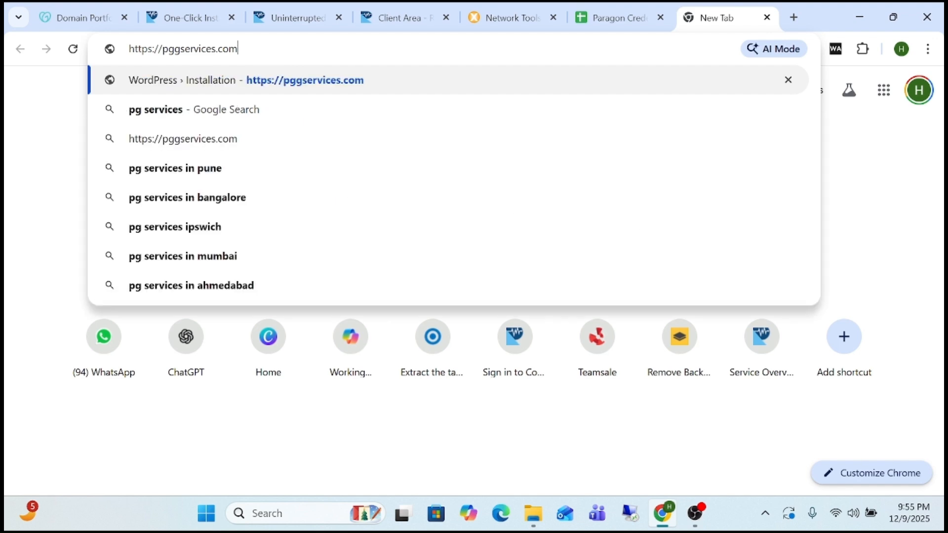
pyautogui.press('Return')
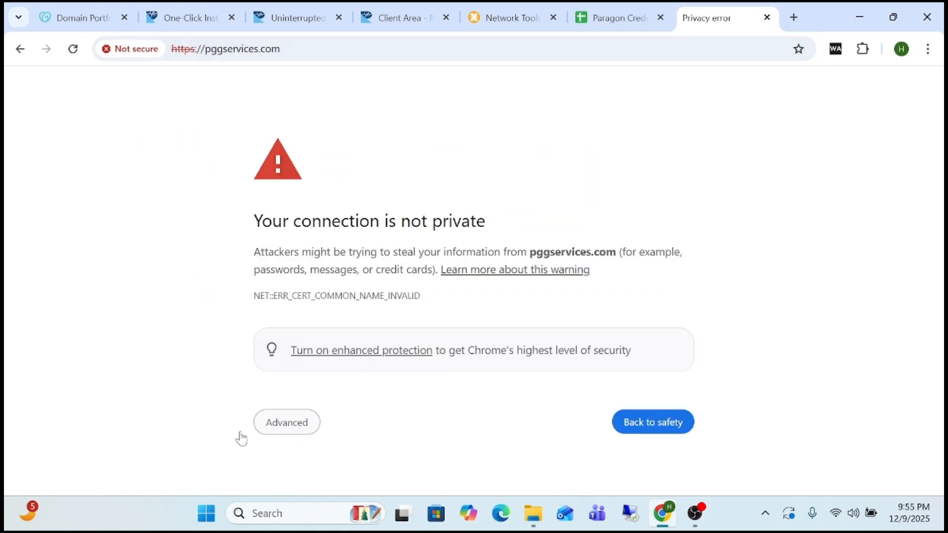
# Proceed past the certificate warning to view the site, then close its tab
pyautogui.click(269, 436)
pyautogui.scroll(-2, 496, 463)
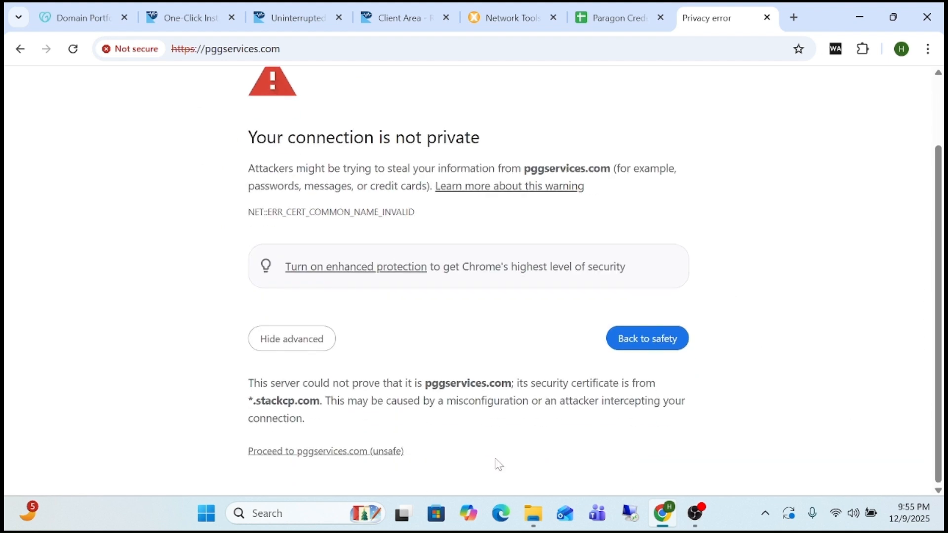
pyautogui.click(307, 452)
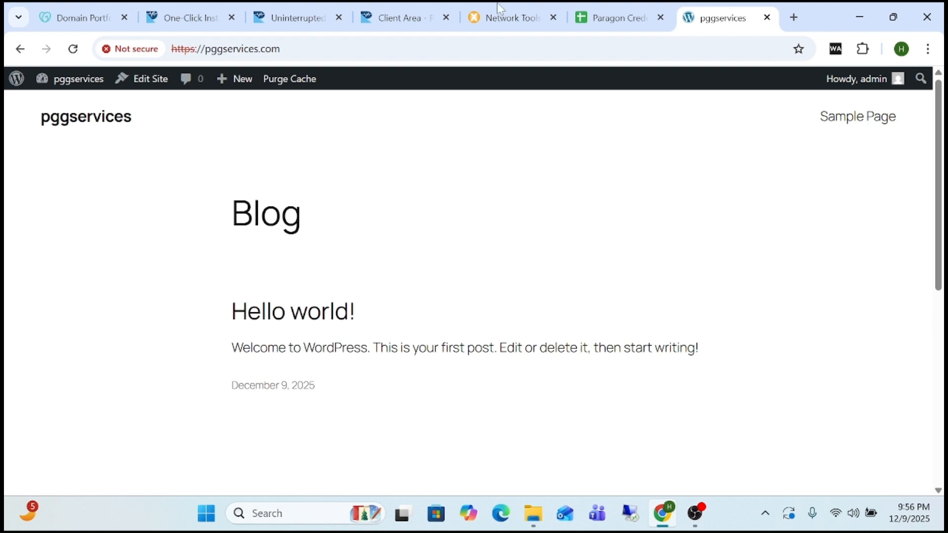
pyautogui.click(767, 17)
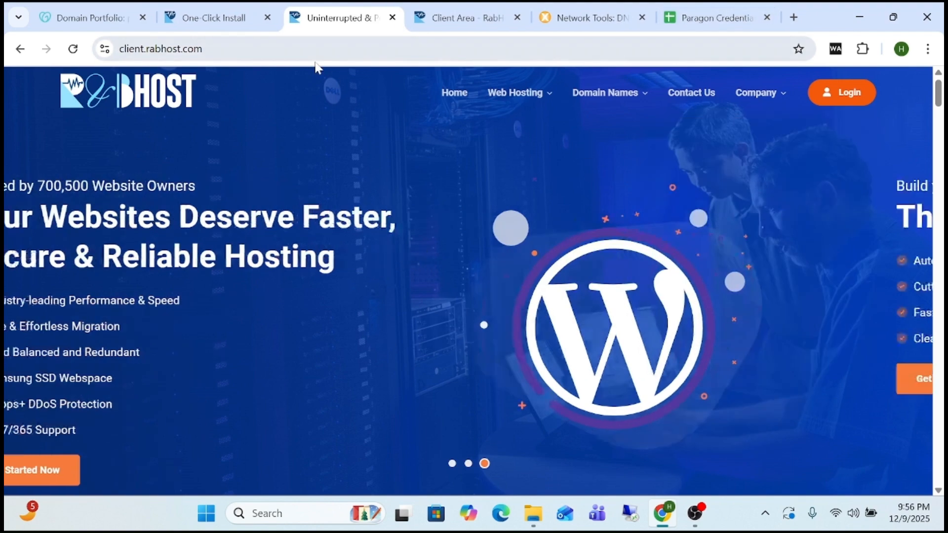
# Go to the Control Panel overview and open SSL/TLS by searching icons for 'ssl'
pyautogui.click(86, 8)
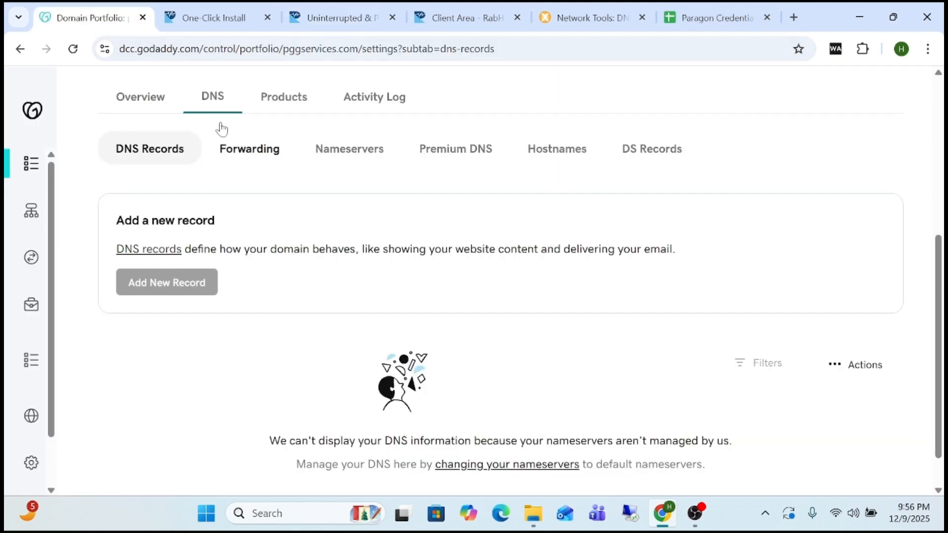
pyautogui.click(220, 23)
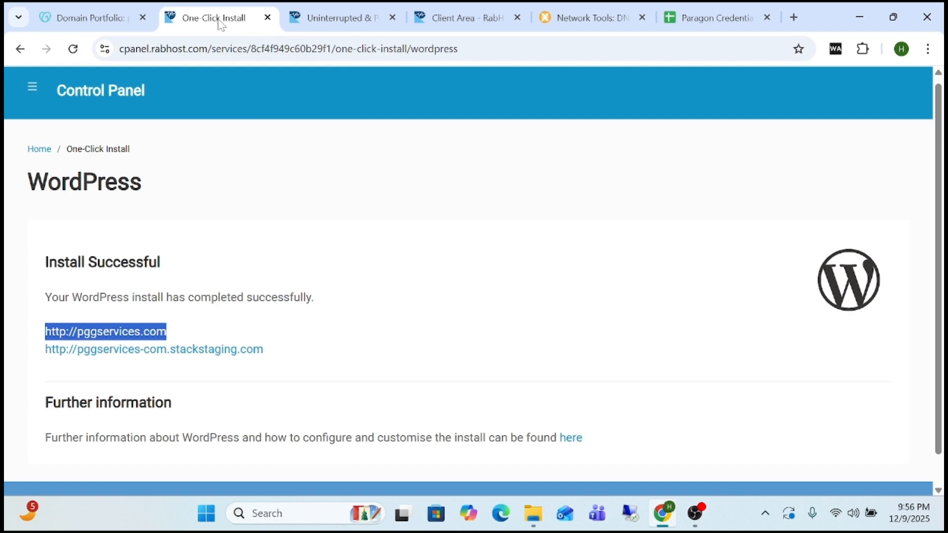
pyautogui.click(87, 94)
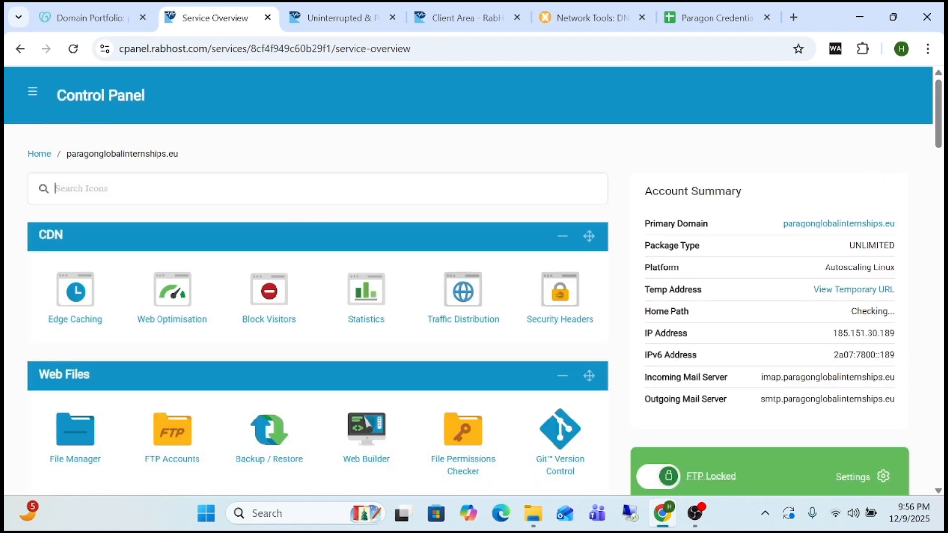
pyautogui.write('ssl')
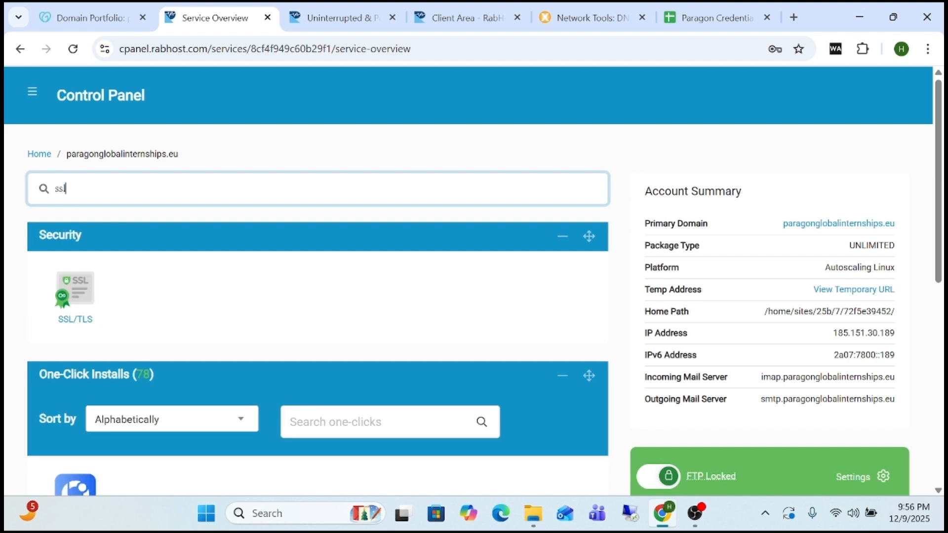
pyautogui.click(75, 292)
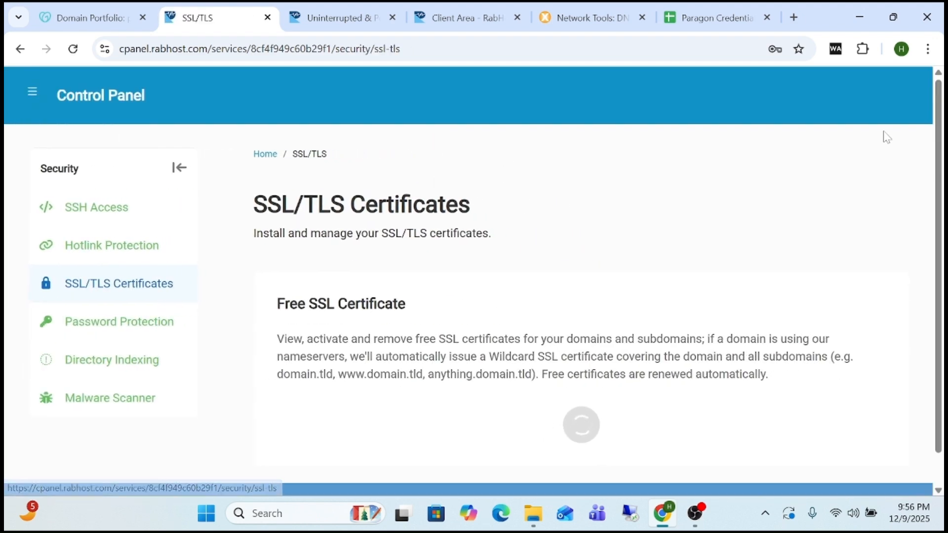
# Scroll the certificate list down to the pggservices.com row and highlight *.pggservices.com
pyautogui.scroll(-1, 939, 106)
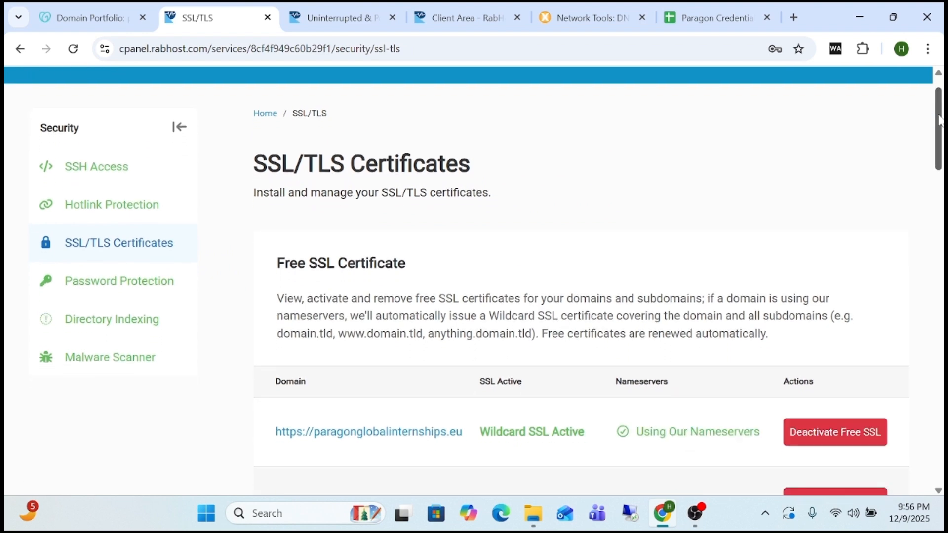
pyautogui.moveTo(940, 121); pyautogui.dragTo(941, 140)
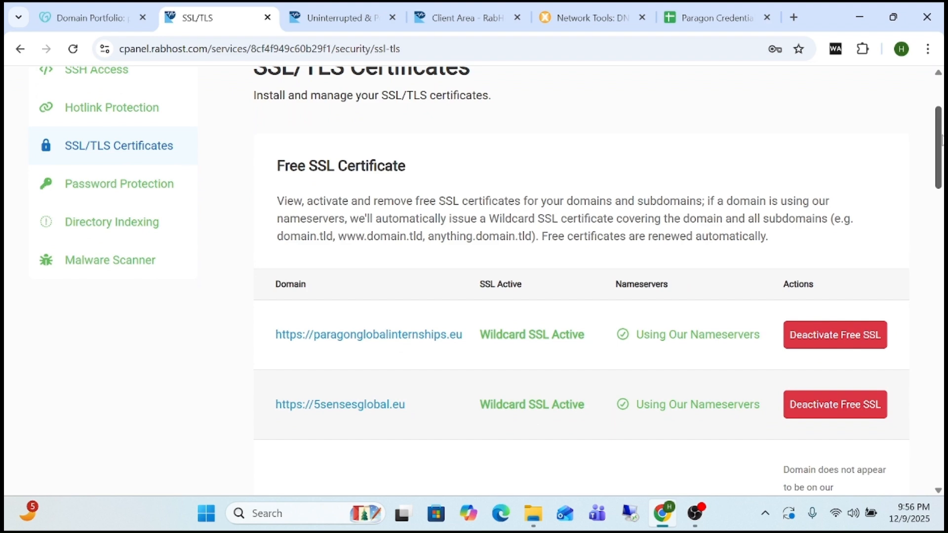
pyautogui.moveTo(942, 140); pyautogui.dragTo(941, 367)
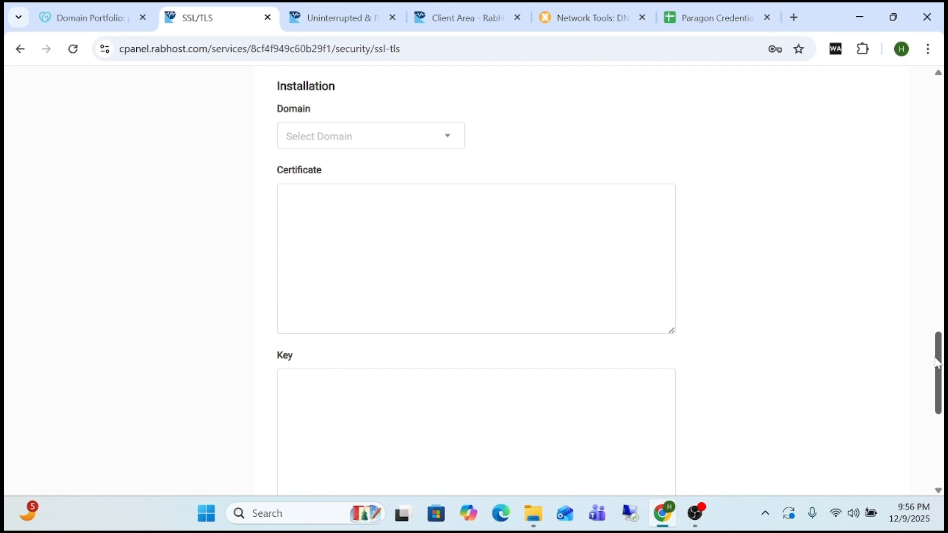
pyautogui.moveTo(941, 363); pyautogui.dragTo(941, 224)
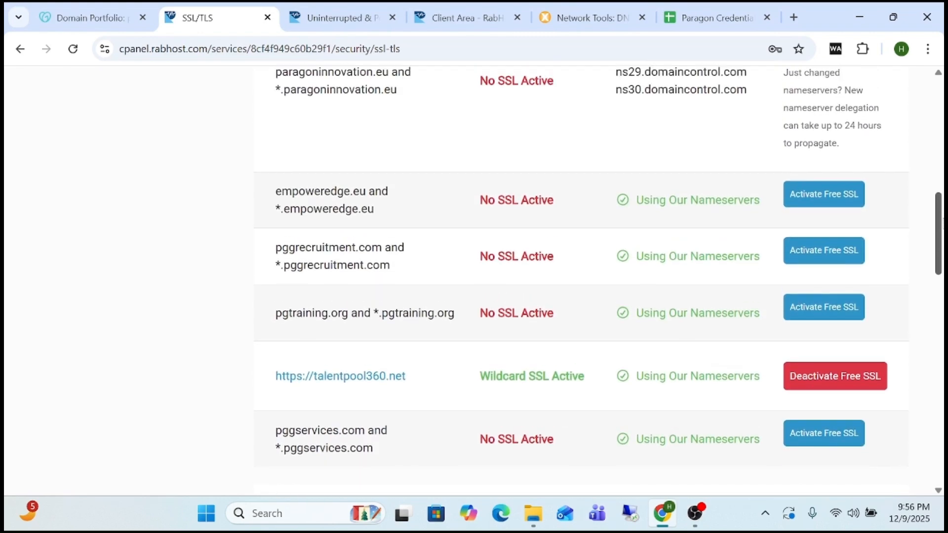
pyautogui.scroll(-1, 800, 340)
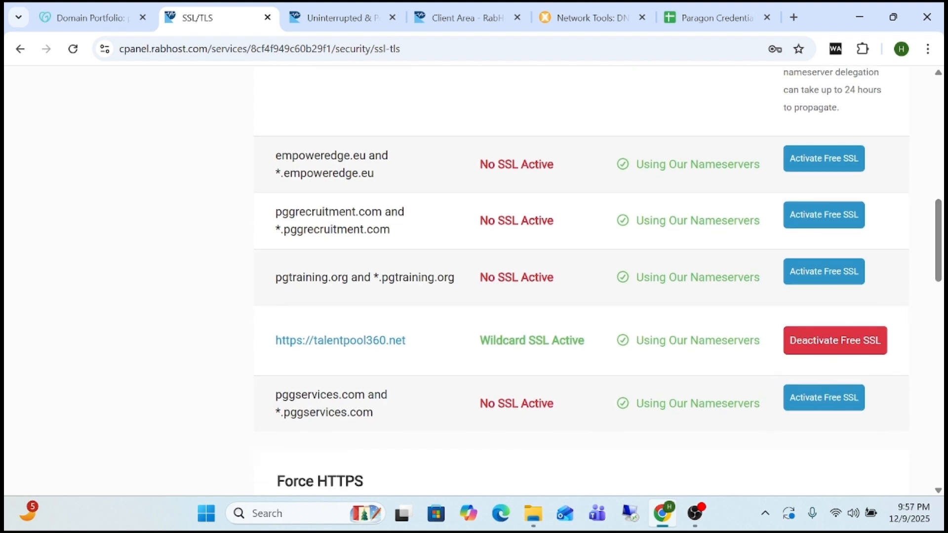
pyautogui.moveTo(280, 412); pyautogui.dragTo(303, 413)
# Activate the free SSL for pggservices.com, currently listed as No SSL Active
pyautogui.click(303, 412)
pyautogui.moveTo(478, 404); pyautogui.dragTo(560, 410)
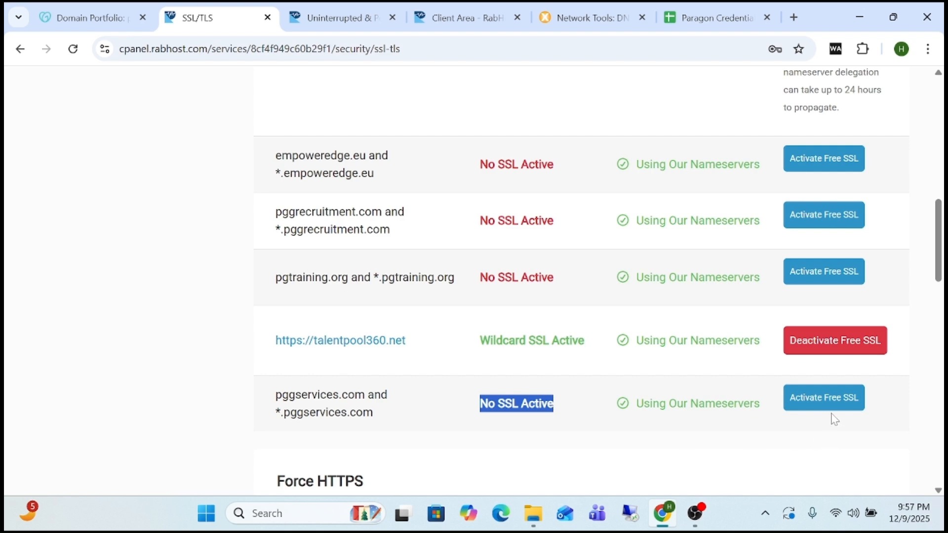
pyautogui.click(828, 399)
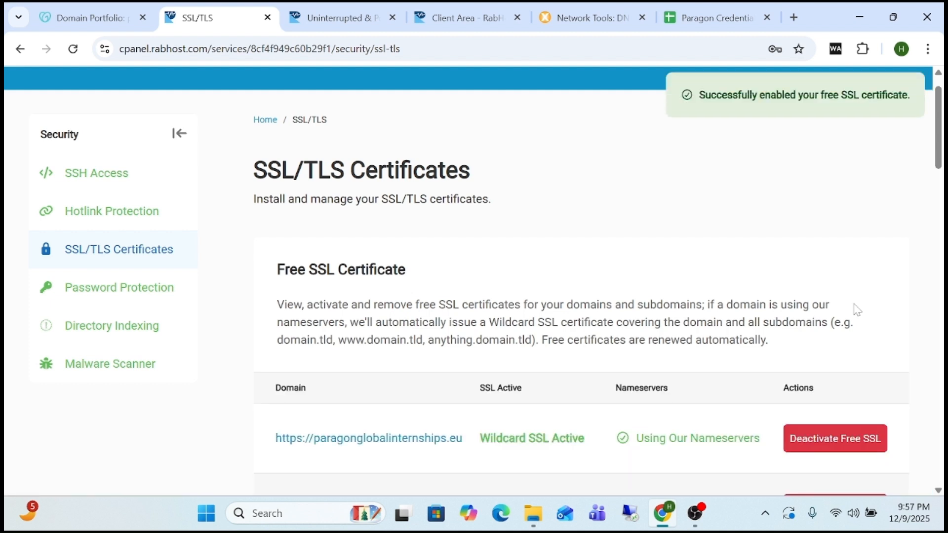
# Check that pggservices.com shows Wildcard SSL Active, then return to the Control Panel overview
pyautogui.moveTo(941, 143); pyautogui.dragTo(942, 279)
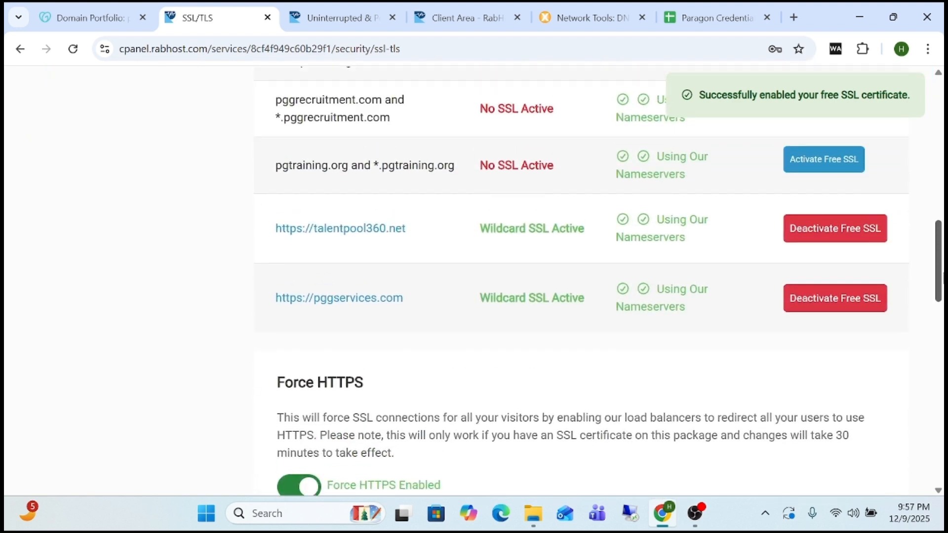
pyautogui.scroll(1, 582, 281)
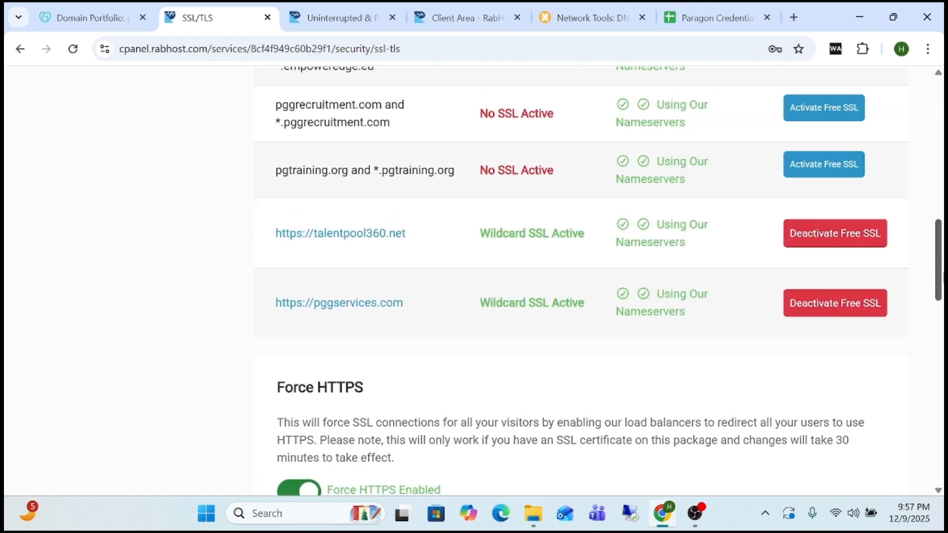
pyautogui.moveTo(942, 280); pyautogui.dragTo(942, 167)
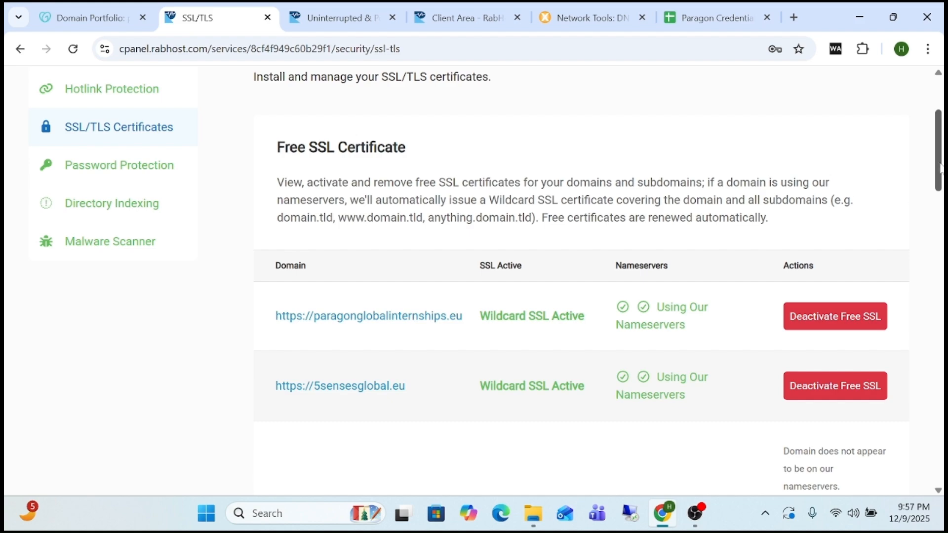
pyautogui.scroll(-10, 581, 281)
pyautogui.scroll(4, 939, 233)
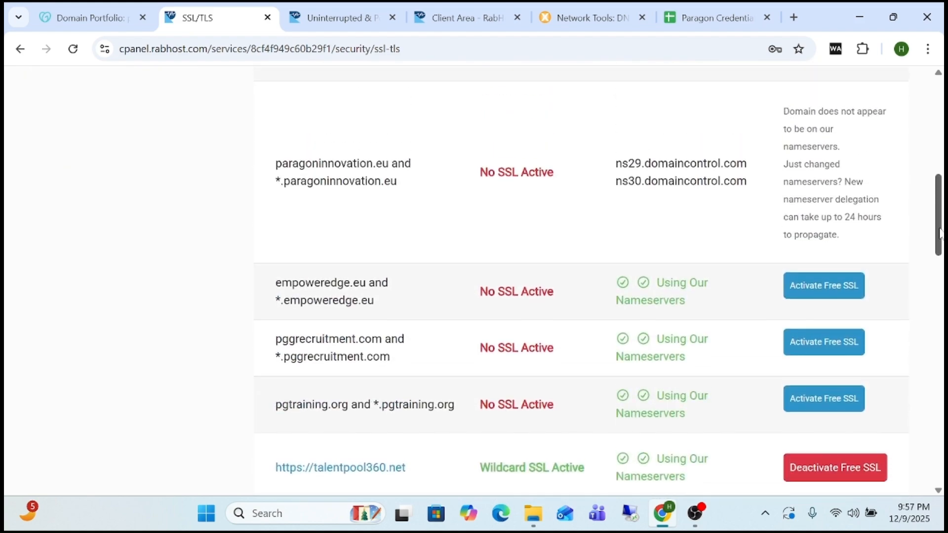
pyautogui.moveTo(939, 232); pyautogui.dragTo(940, 159)
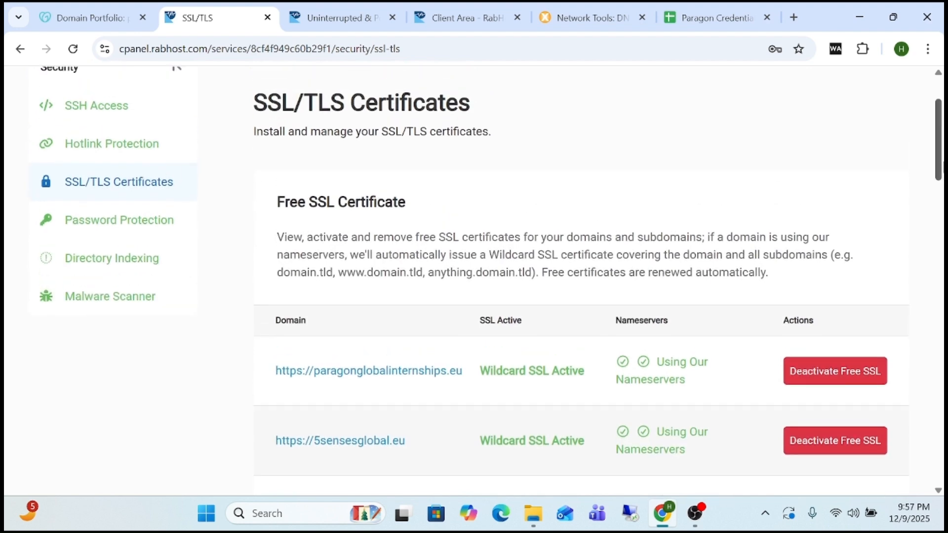
pyautogui.scroll(2, 474, 277)
pyautogui.click(113, 99)
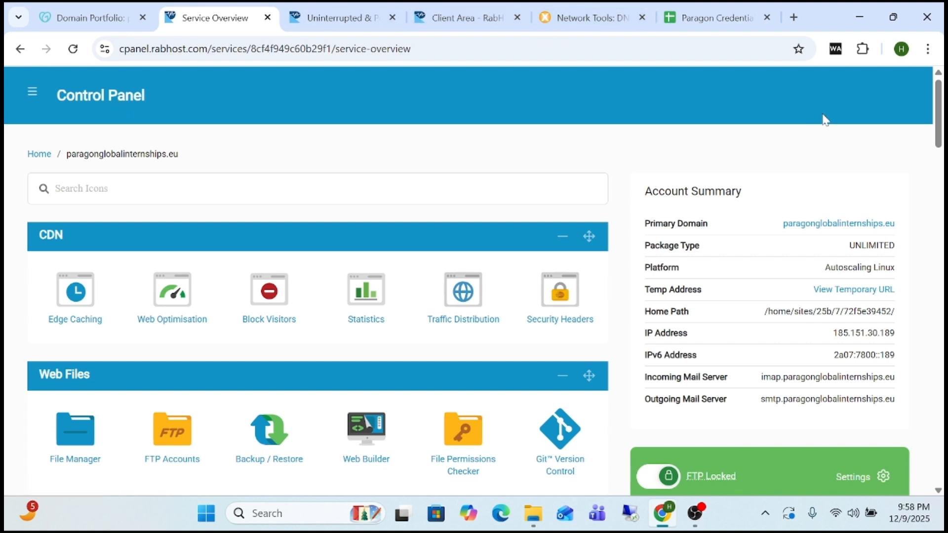
# Open the Email Accounts page from the Control Panel overview
pyautogui.scroll(-7, 474, 286)
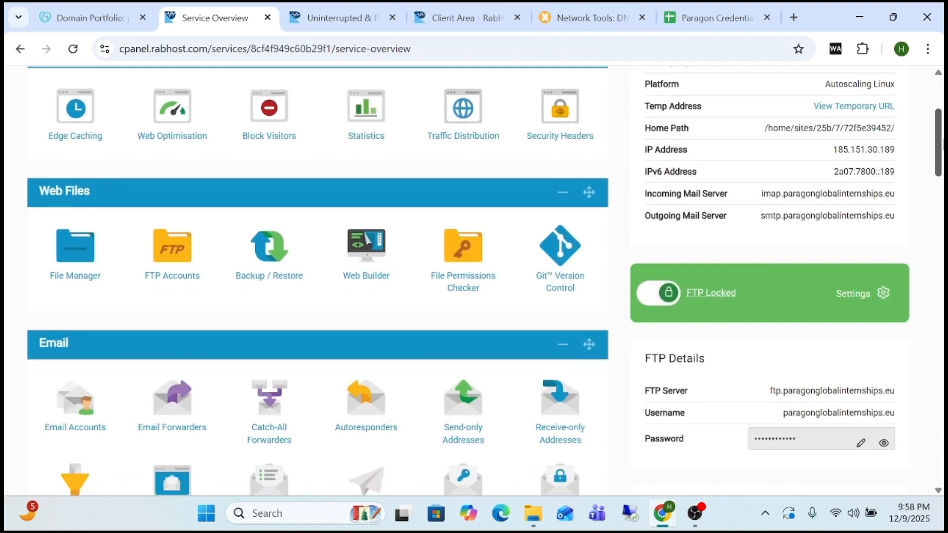
pyautogui.scroll(-2, 698, 187)
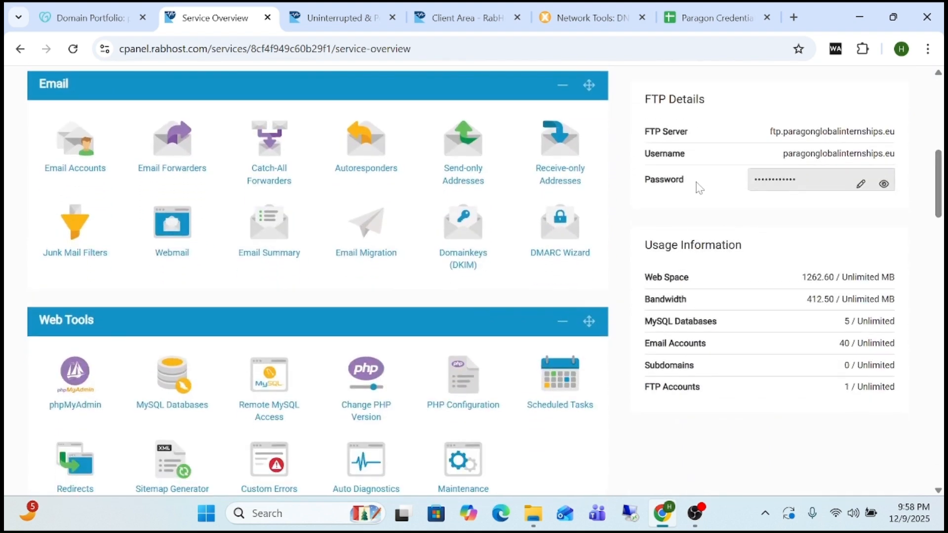
pyautogui.click(90, 156)
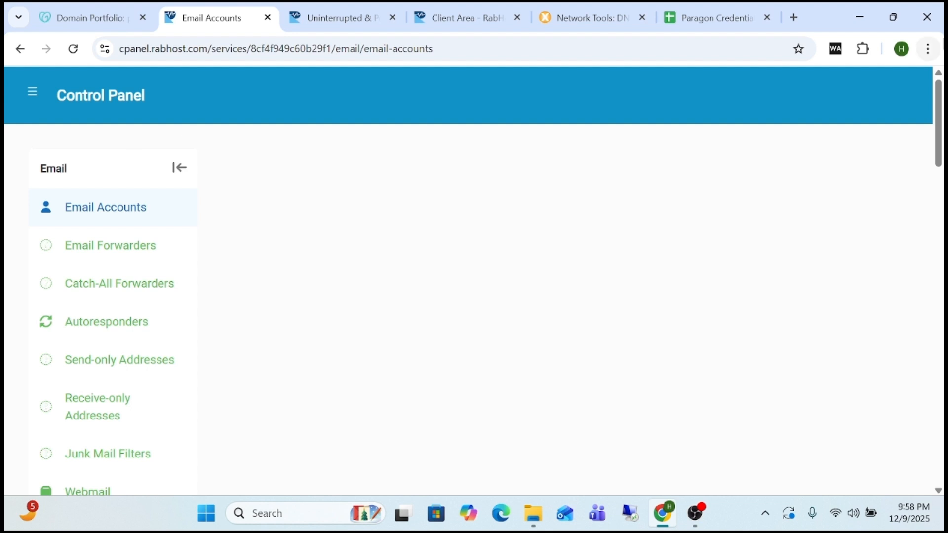
pyautogui.scroll(-1, 940, 114)
pyautogui.scroll(-7, 491, 274)
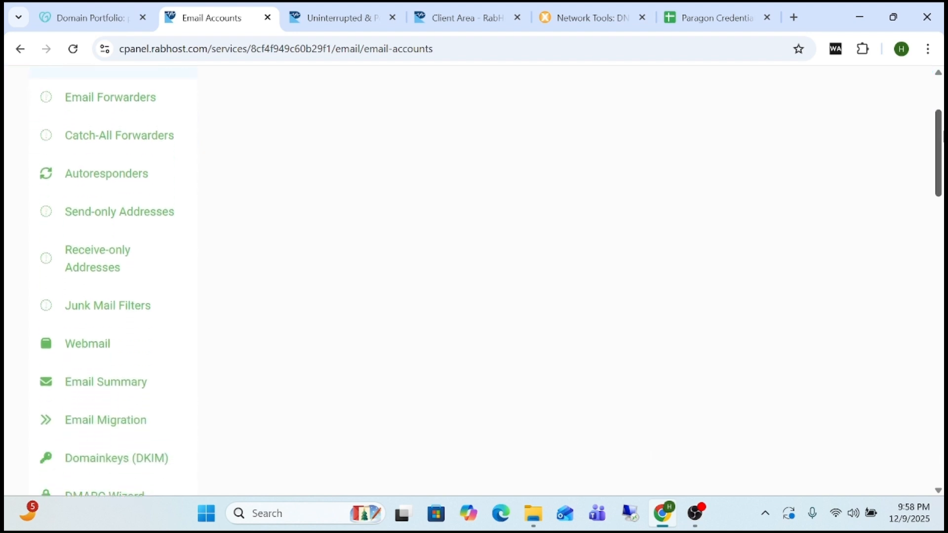
pyautogui.scroll(-3, 484, 292)
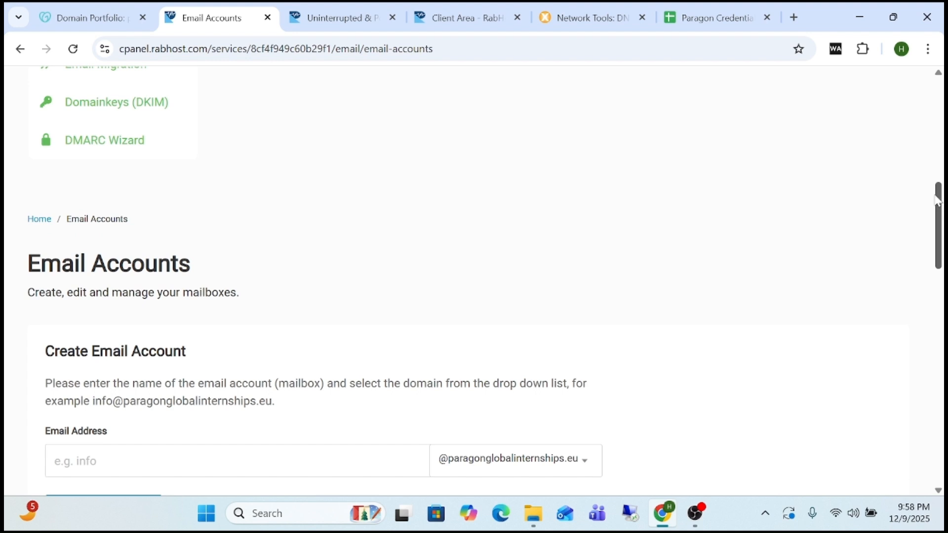
pyautogui.click(696, 514)
pyautogui.click(814, 375)
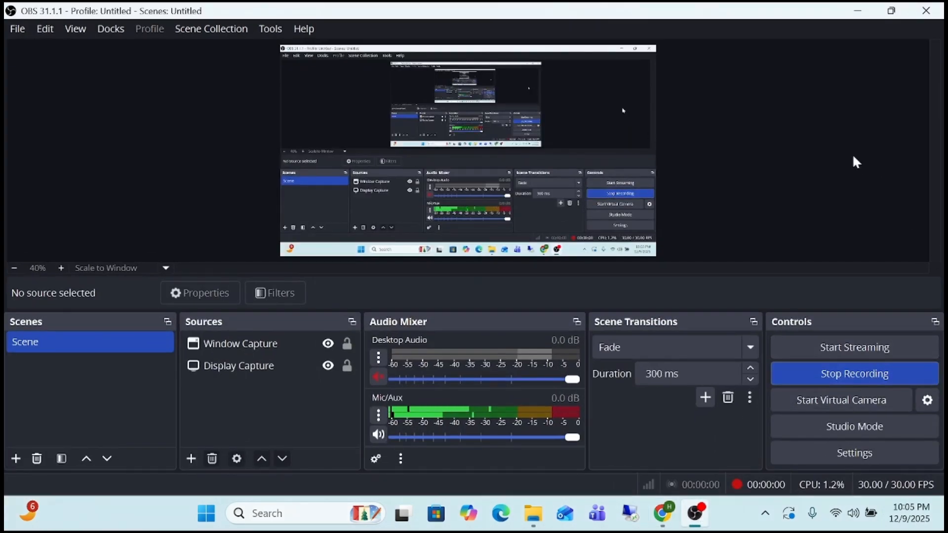
pyautogui.click(859, 13)
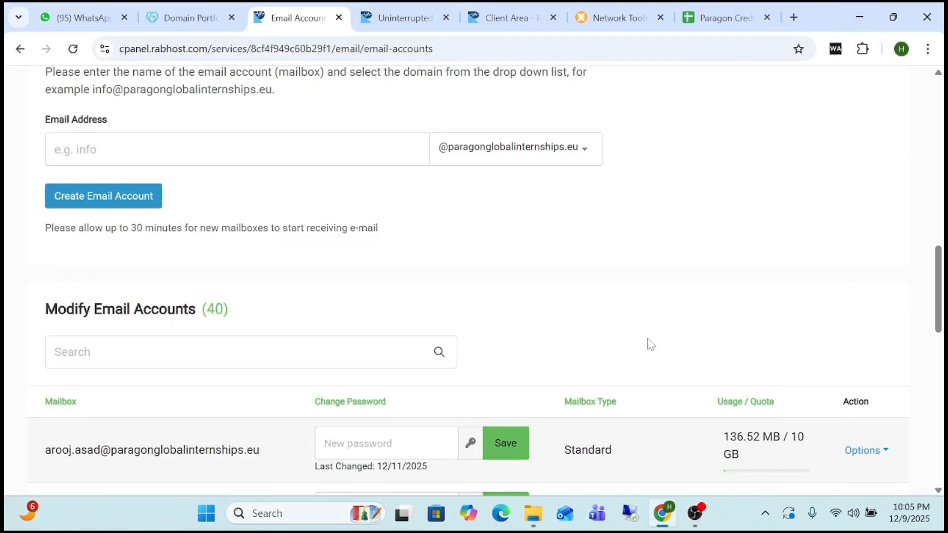
pyautogui.rightClick(105, 161)
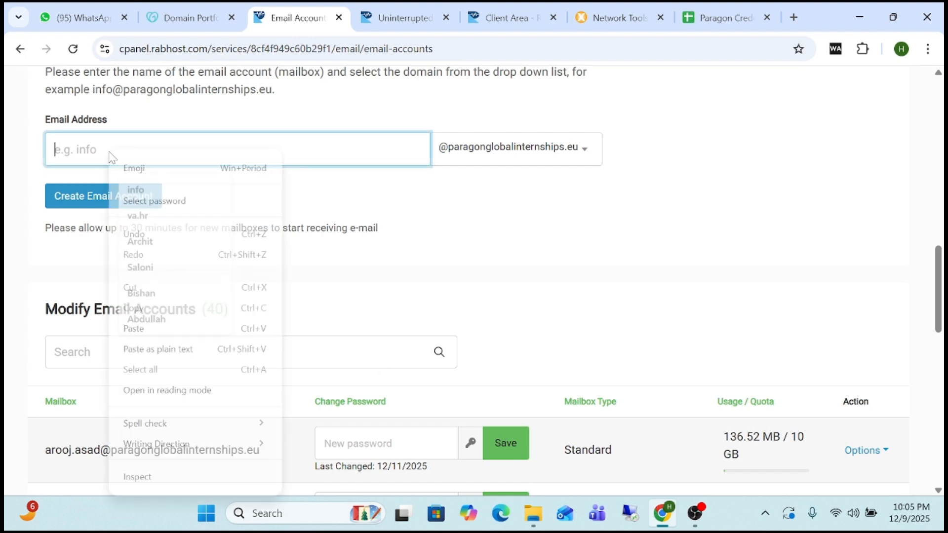
pyautogui.click(176, 324)
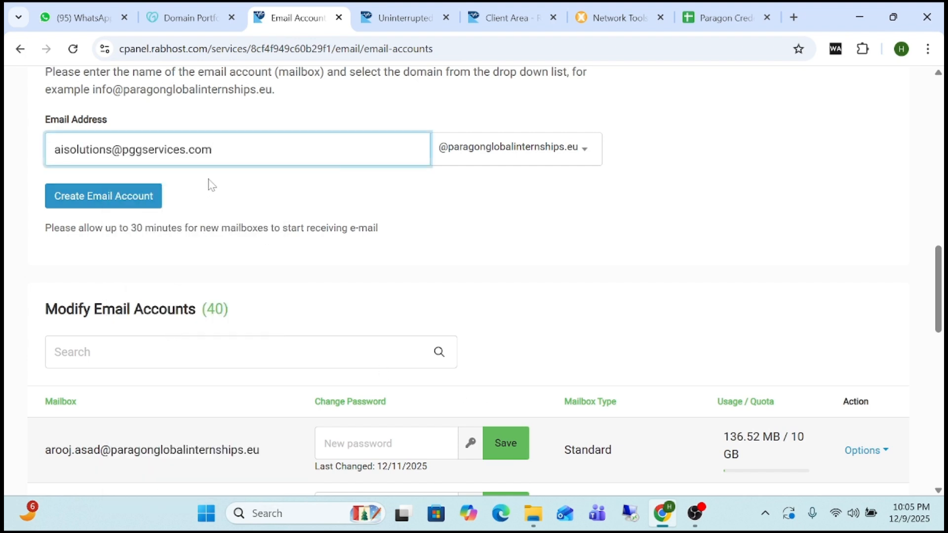
pyautogui.press('BackSpace')
pyautogui.press('BackSpace')
pyautogui.press('BackSpace')
pyautogui.press('BackSpace')
pyautogui.press('BackSpace')
pyautogui.press('BackSpace')
pyautogui.press('BackSpace')
pyautogui.press('BackSpace')
pyautogui.press('BackSpace')
pyautogui.press('BackSpace')
pyautogui.press('BackSpace')
pyautogui.press('BackSpace')
pyautogui.press('BackSpace')
pyautogui.press('BackSpace')
pyautogui.press('BackSpace')
pyautogui.press('BackSpace')
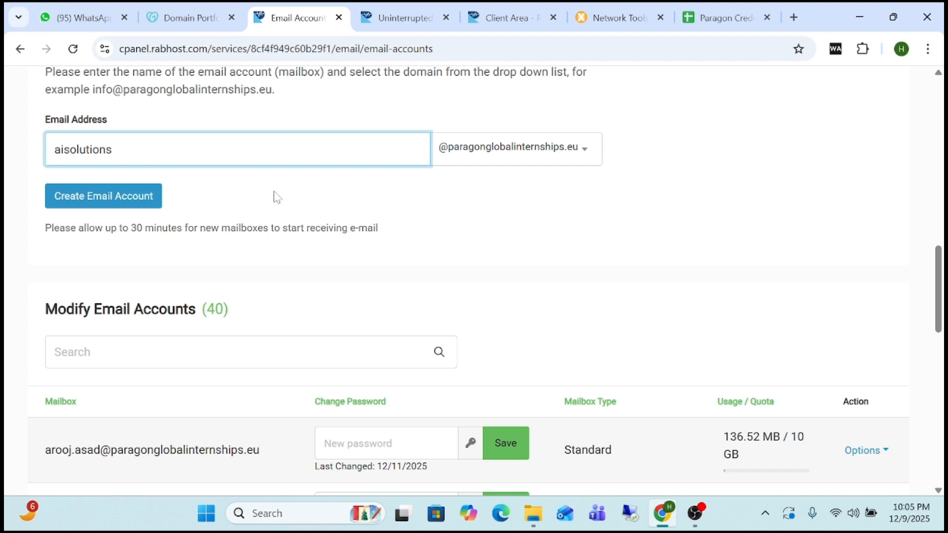
pyautogui.click(499, 149)
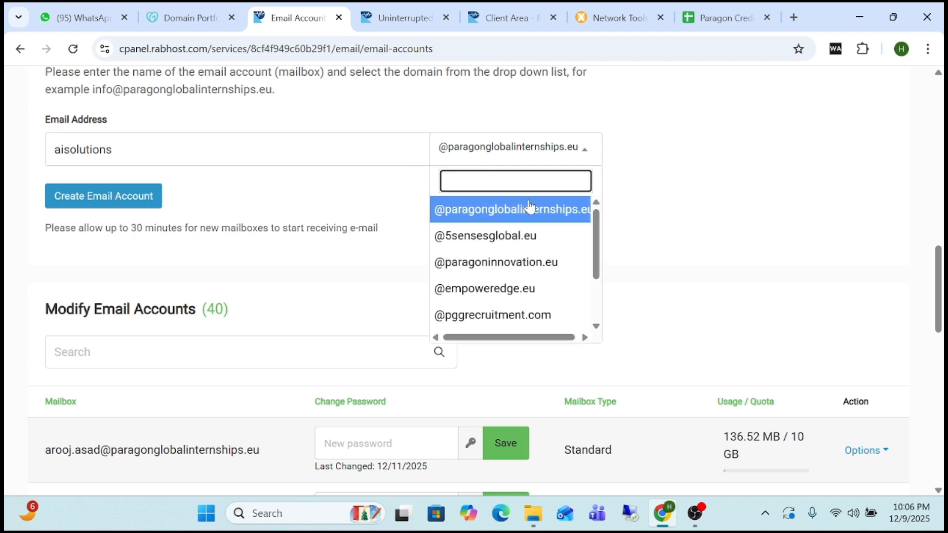
pyautogui.moveTo(596, 247); pyautogui.dragTo(597, 292)
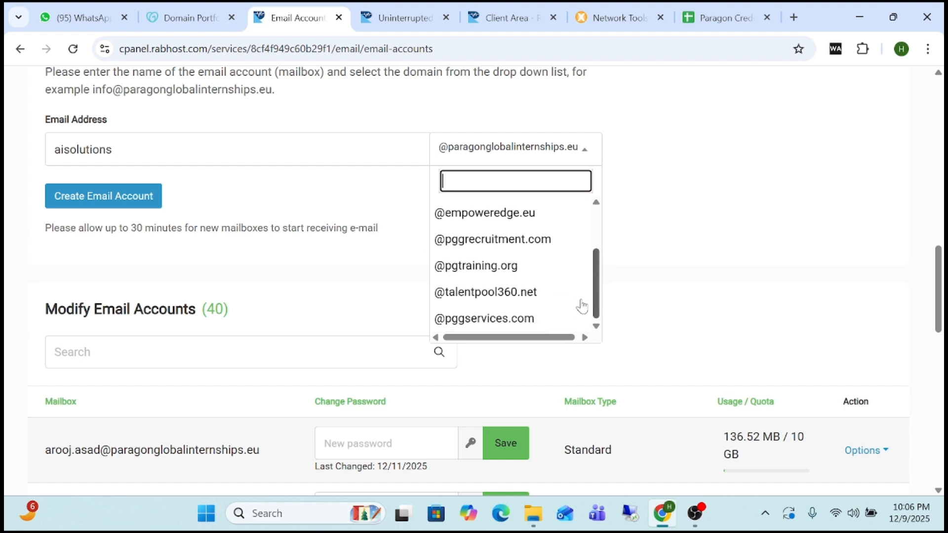
pyautogui.click(535, 321)
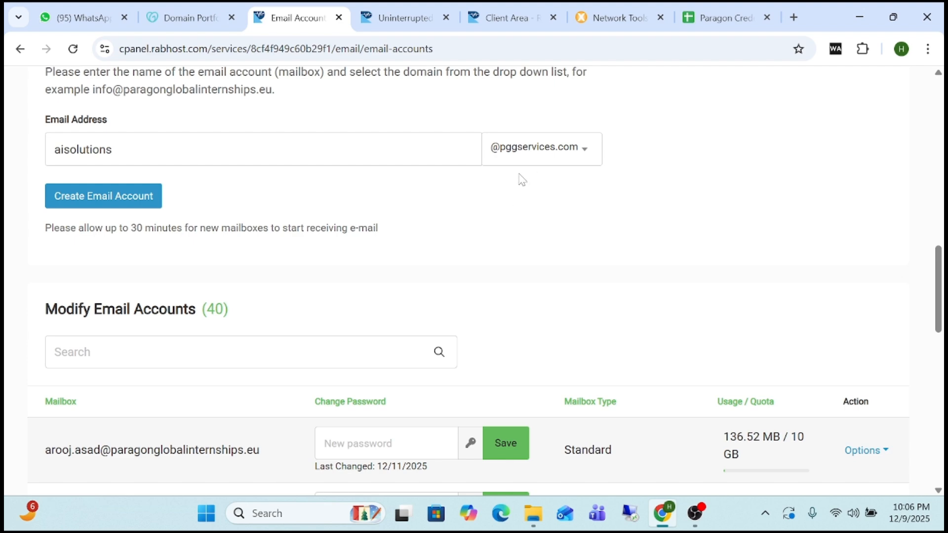
pyautogui.click(120, 200)
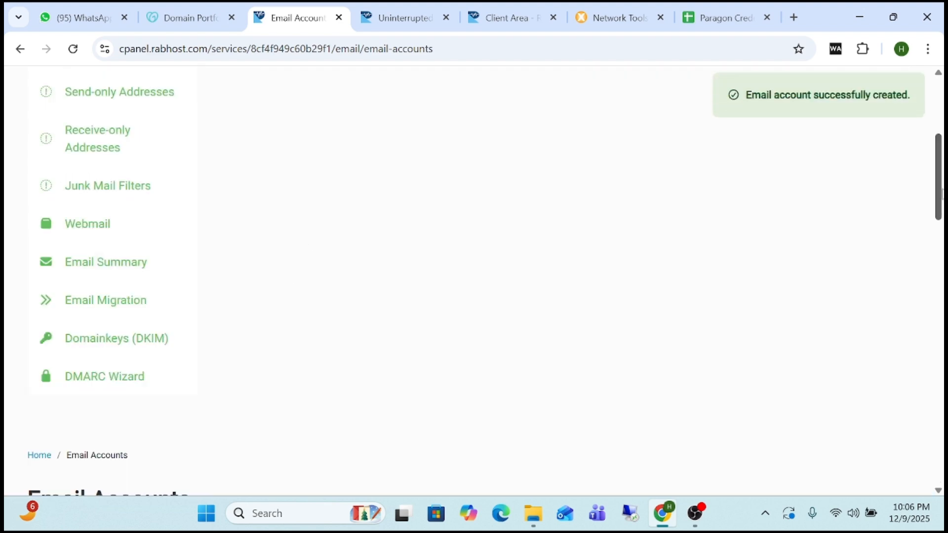
# Filter the email accounts list to aisolutions
pyautogui.moveTo(941, 217); pyautogui.dragTo(941, 311)
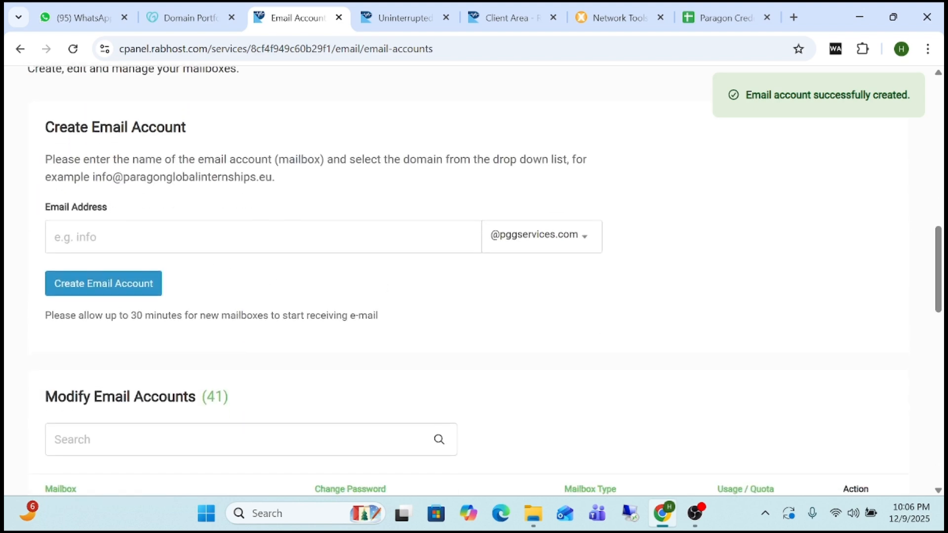
pyautogui.click(133, 237)
pyautogui.moveTo(941, 269); pyautogui.dragTo(941, 310)
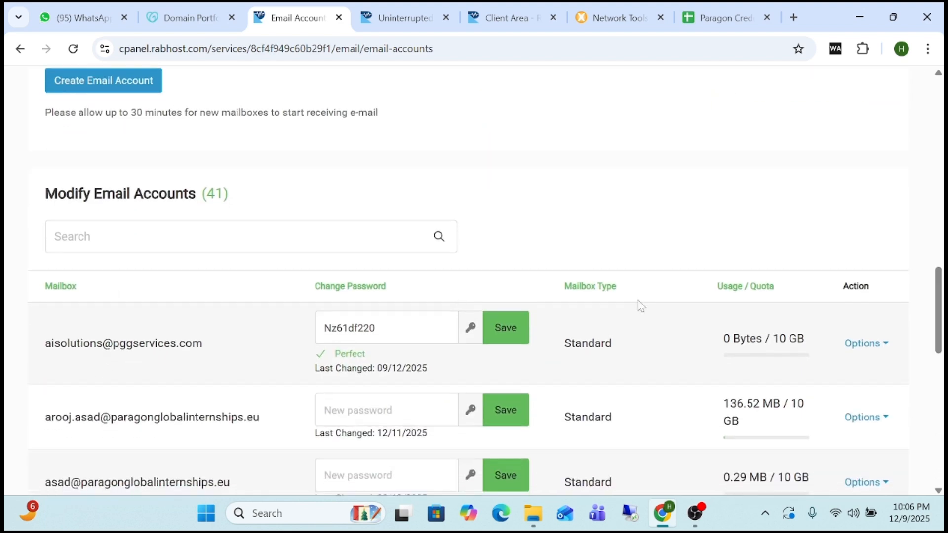
pyautogui.rightClick(100, 236)
pyautogui.click(149, 327)
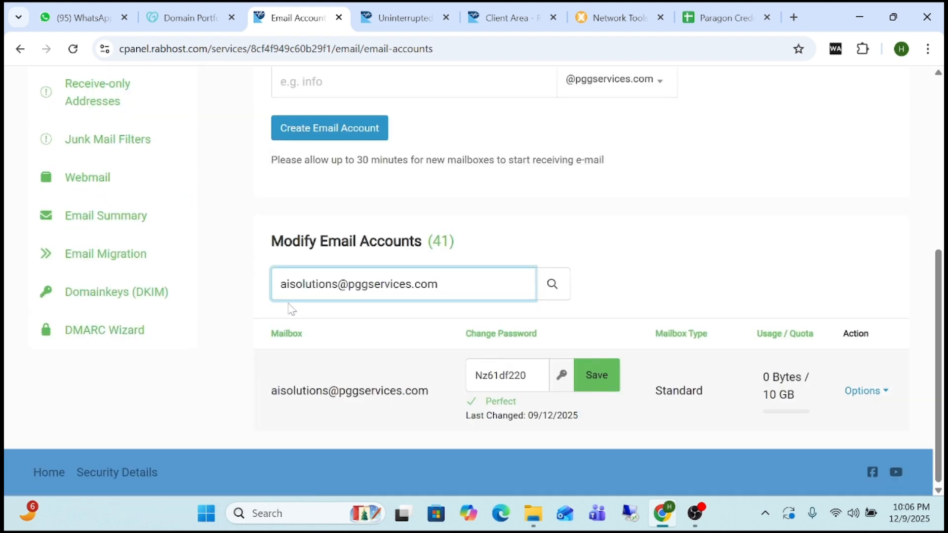
pyautogui.press('BackSpace')
pyautogui.press('BackSpace')
pyautogui.press('BackSpace')
pyautogui.press('BackSpace')
pyautogui.press('BackSpace')
pyautogui.press('BackSpace')
pyautogui.press('BackSpace')
pyautogui.press('BackSpace')
pyautogui.press('BackSpace')
pyautogui.press('BackSpace')
pyautogui.press('BackSpace')
pyautogui.press('BackSpace')
pyautogui.press('BackSpace')
pyautogui.press('BackSpace')
pyautogui.press('BackSpace')
pyautogui.press('BackSpace')
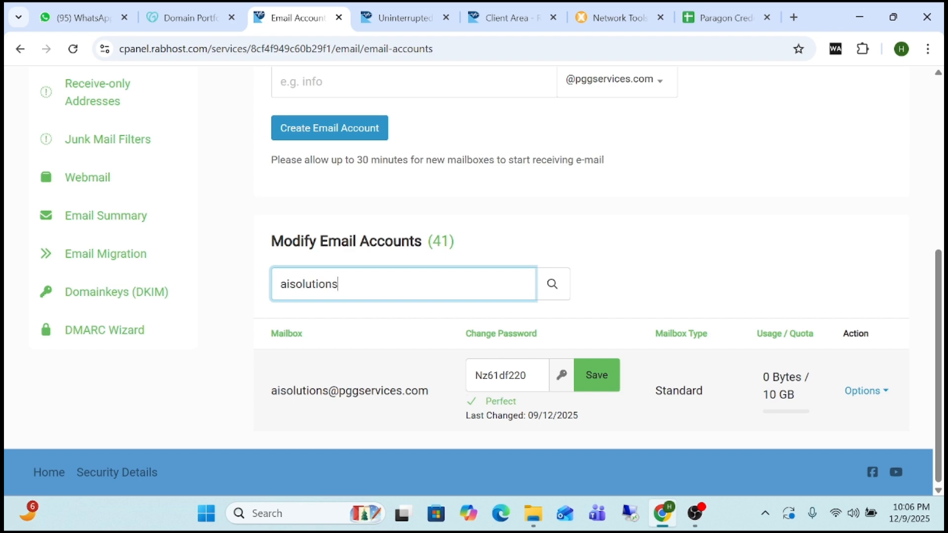
# Copy the new mailbox's generated password and open a new browser tab
pyautogui.moveTo(528, 376); pyautogui.dragTo(452, 381)
pyautogui.rightClick(496, 377)
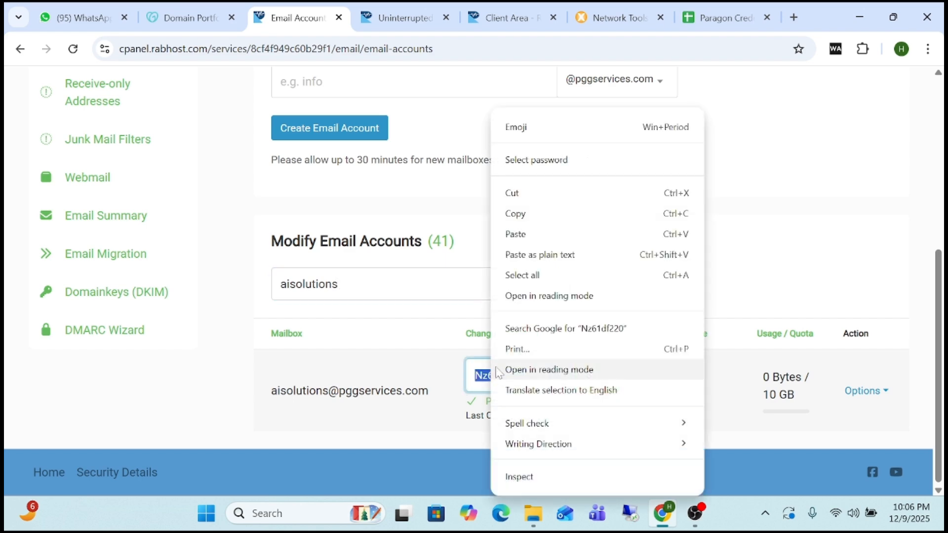
pyautogui.click(529, 218)
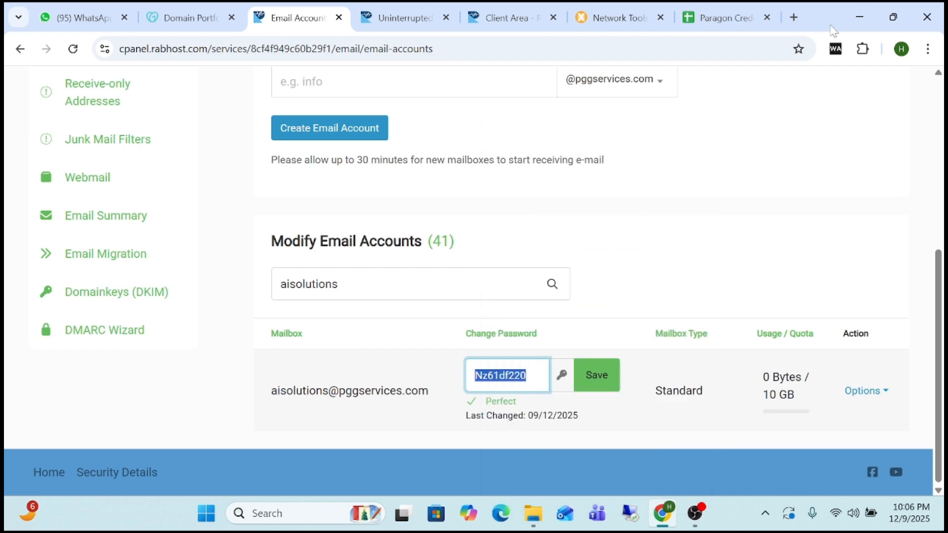
pyautogui.click(793, 17)
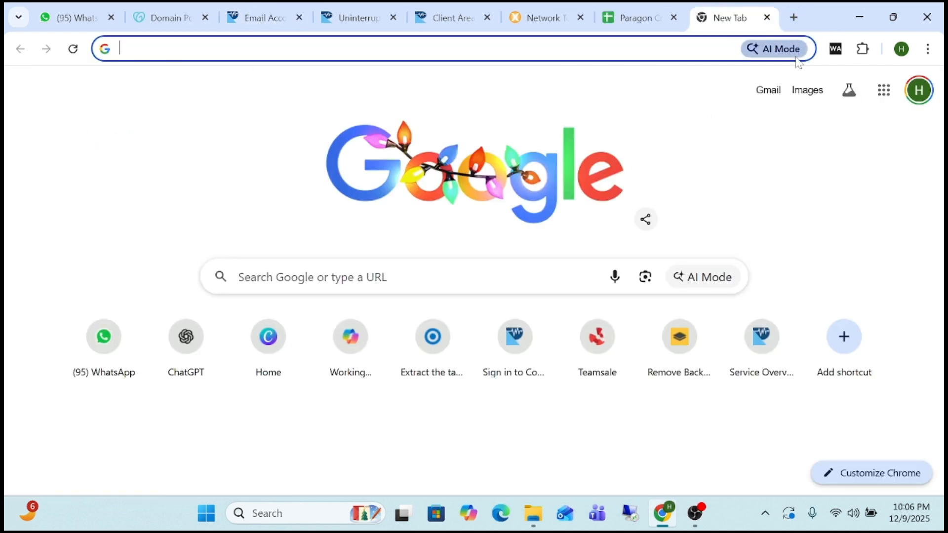
# Load webmail.rabhost.com in the new tab, discarding the autologin and autocomplete suggestions
pyautogui.write('web')
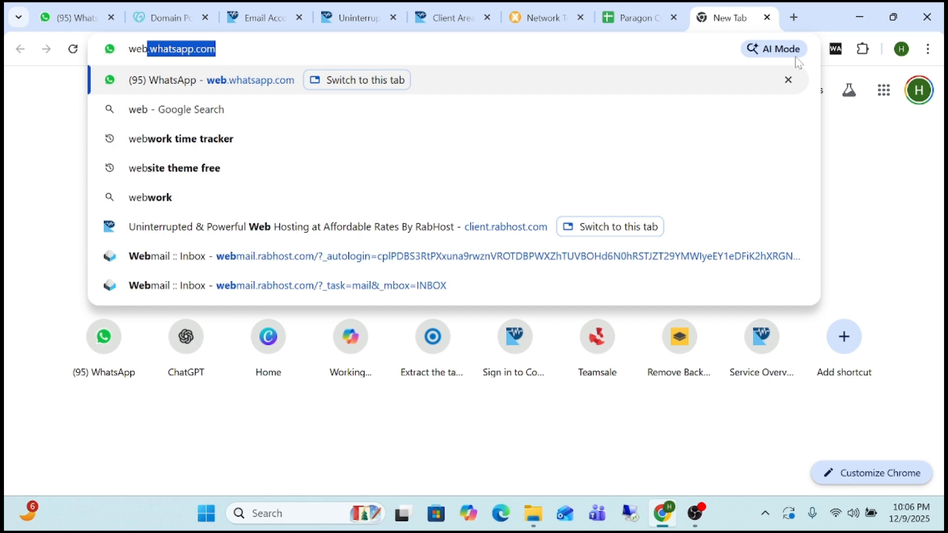
pyautogui.write('mail')
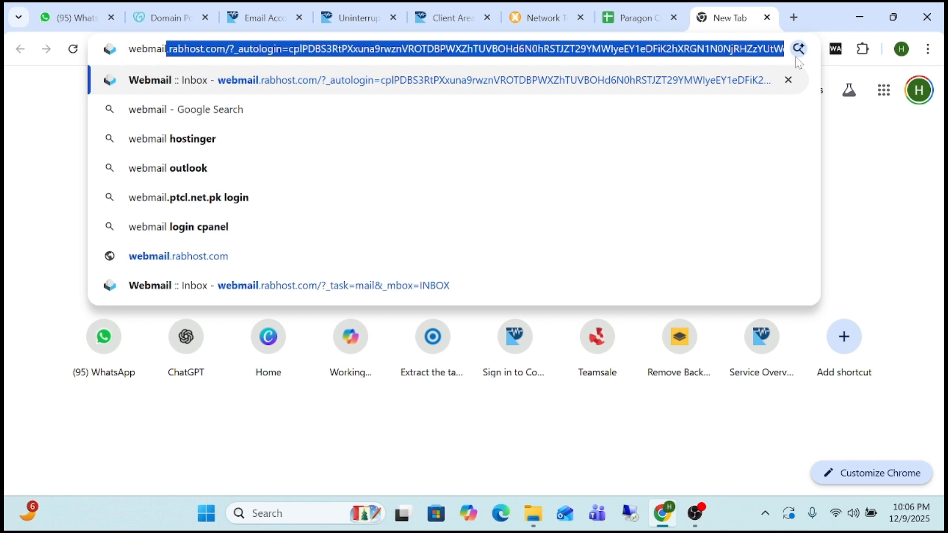
pyautogui.write('.ra')
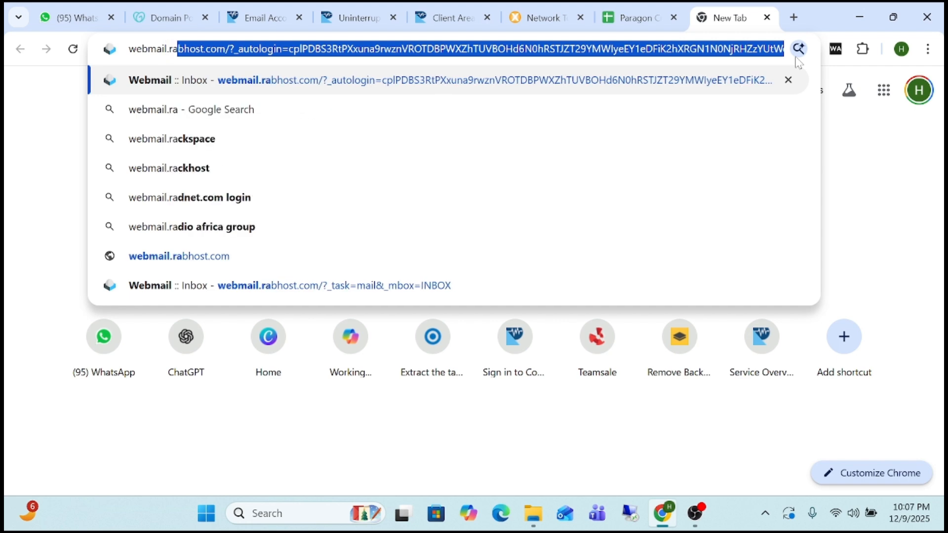
pyautogui.press('End')
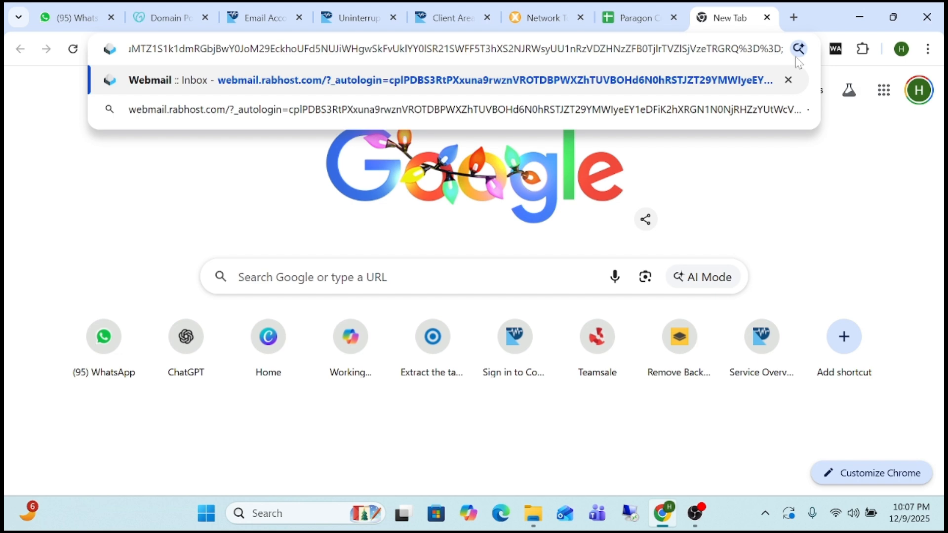
pyautogui.press('BackSpace')
pyautogui.press('BackSpace')
pyautogui.press('BackSpace')
pyautogui.press('BackSpace')
pyautogui.press('BackSpace')
pyautogui.press('BackSpace')
pyautogui.press('BackSpace')
pyautogui.press('BackSpace')
pyautogui.press('BackSpace')
pyautogui.press('BackSpace')
pyautogui.press('BackSpace')
pyautogui.press('BackSpace')
pyautogui.press('BackSpace')
pyautogui.press('BackSpace')
pyautogui.press('BackSpace')
pyautogui.press('BackSpace')
pyautogui.press('BackSpace')
pyautogui.press('BackSpace')
pyautogui.press('BackSpace')
pyautogui.press('BackSpace')
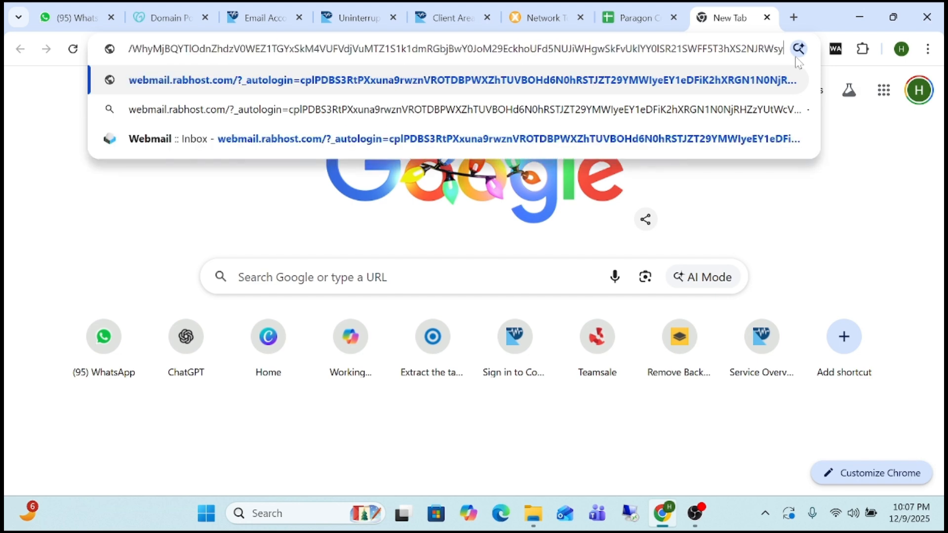
pyautogui.press('BackSpace')
pyautogui.press('BackSpace')
pyautogui.press('BackSpace')
pyautogui.press('BackSpace')
pyautogui.press('BackSpace')
pyautogui.press('BackSpace')
pyautogui.press('BackSpace')
pyautogui.press('BackSpace')
pyautogui.press('BackSpace')
pyautogui.press('BackSpace')
pyautogui.press('BackSpace')
pyautogui.press('BackSpace')
pyautogui.press('BackSpace')
pyautogui.press('BackSpace')
pyautogui.press('BackSpace')
pyautogui.press('BackSpace')
pyautogui.press('BackSpace')
pyautogui.press('BackSpace')
pyautogui.press('BackSpace')
pyautogui.press('BackSpace')
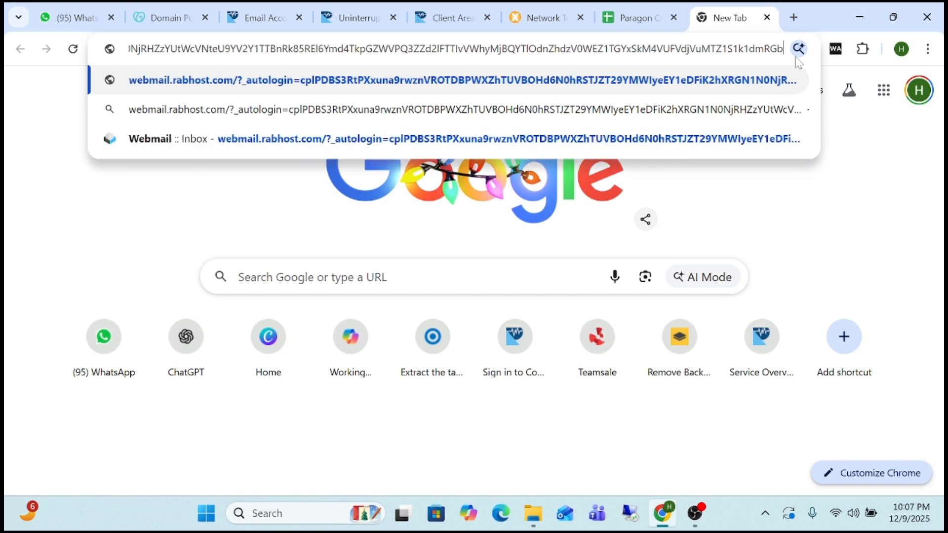
pyautogui.press('BackSpace')
pyautogui.press('BackSpace')
pyautogui.press('BackSpace')
pyautogui.press('BackSpace')
pyautogui.press('BackSpace')
pyautogui.press('BackSpace')
pyautogui.press('BackSpace')
pyautogui.press('BackSpace')
pyautogui.press('BackSpace')
pyautogui.press('BackSpace')
pyautogui.press('BackSpace')
pyautogui.press('BackSpace')
pyautogui.press('BackSpace')
pyautogui.press('BackSpace')
pyautogui.press('BackSpace')
pyautogui.press('BackSpace')
pyautogui.press('BackSpace')
pyautogui.press('BackSpace')
pyautogui.press('BackSpace')
pyautogui.press('BackSpace')
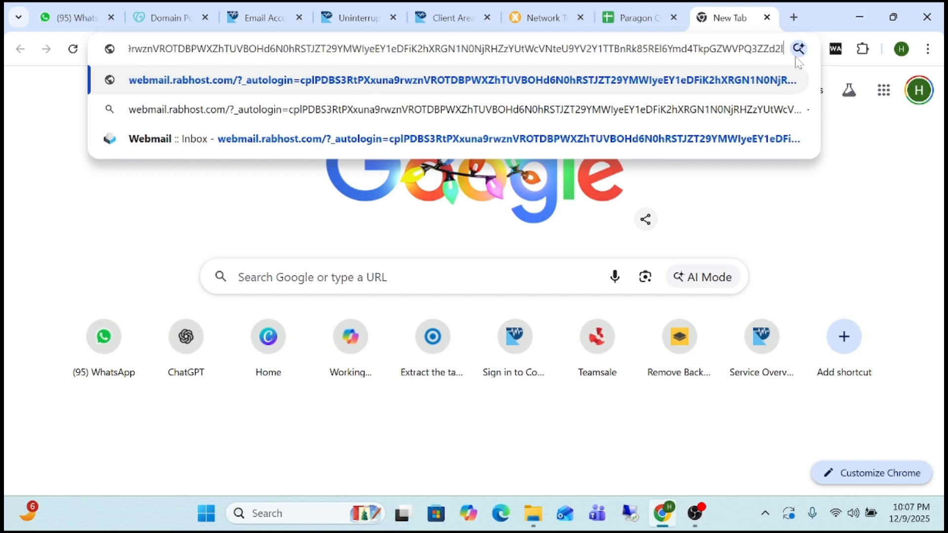
pyautogui.press('BackSpace')
pyautogui.press('BackSpace')
pyautogui.press('BackSpace')
pyautogui.press('BackSpace')
pyautogui.press('BackSpace')
pyautogui.press('BackSpace')
pyautogui.press('BackSpace')
pyautogui.press('BackSpace')
pyautogui.press('BackSpace')
pyautogui.press('BackSpace')
pyautogui.press('BackSpace')
pyautogui.press('BackSpace')
pyautogui.hotkey('ctrl', 'a')
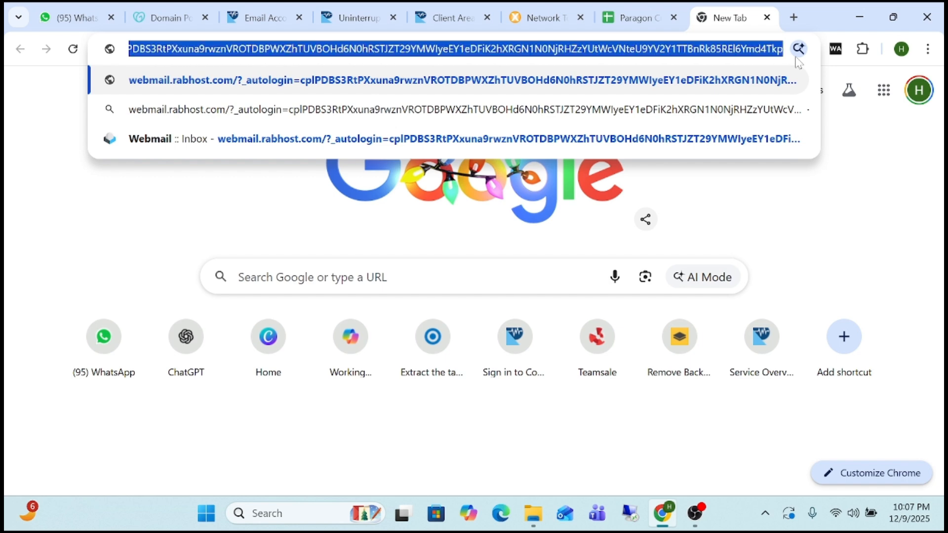
pyautogui.write('web')
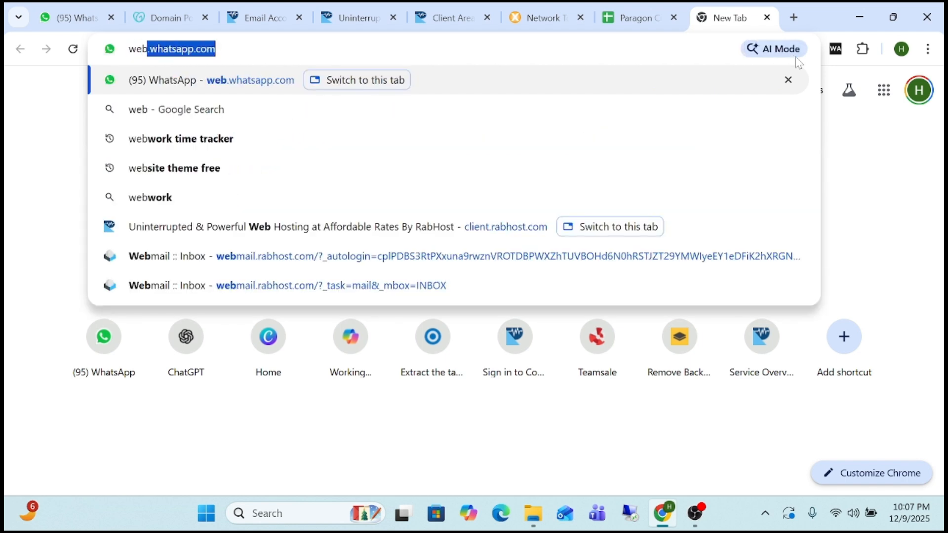
pyautogui.write('mail.')
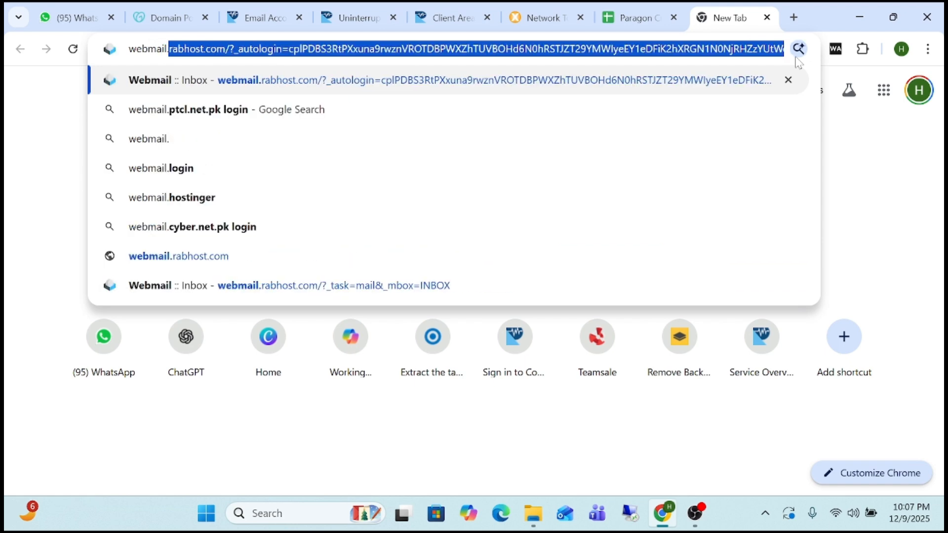
pyautogui.write('rab')
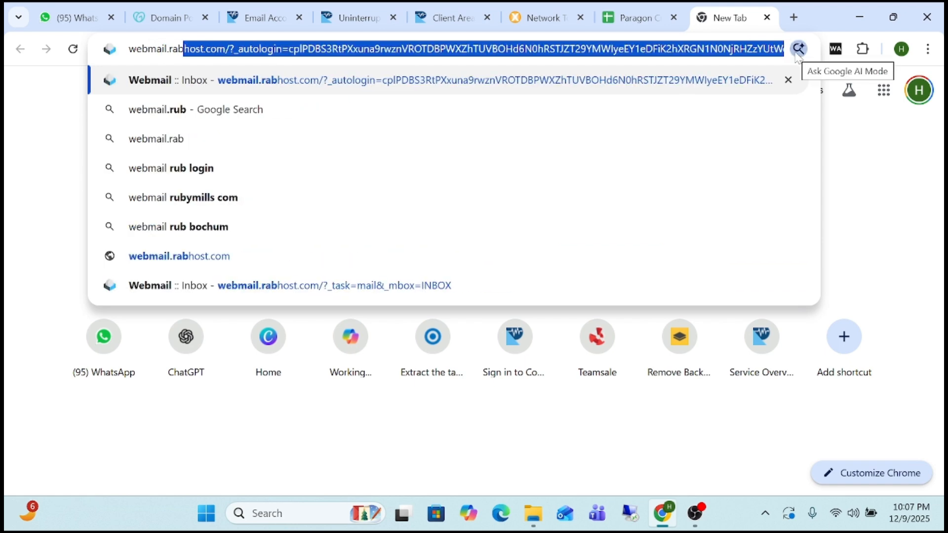
pyautogui.write('host.com')
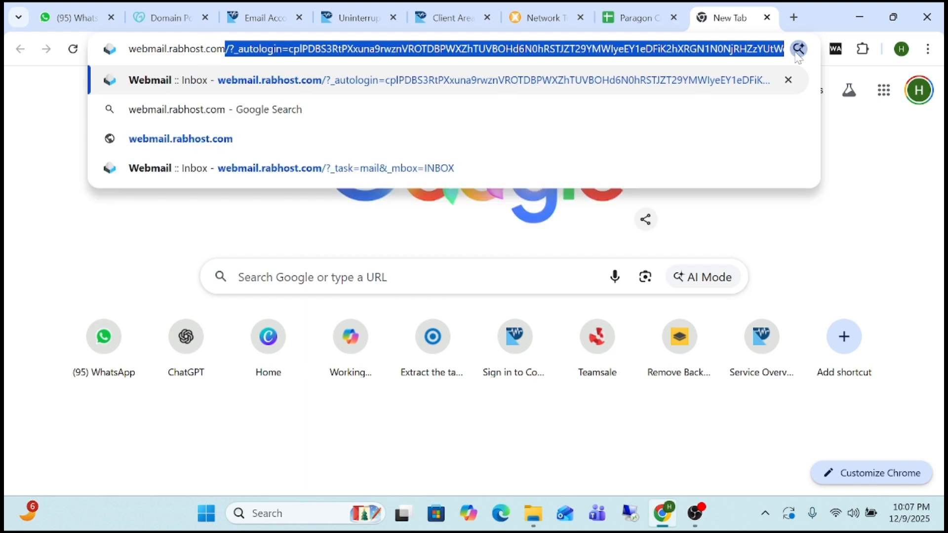
pyautogui.press('Delete')
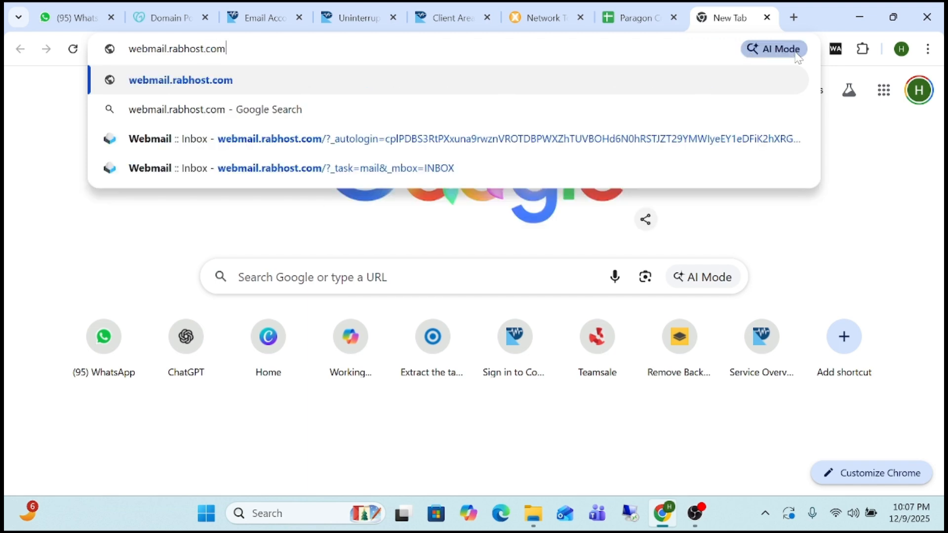
pyautogui.press('Return')
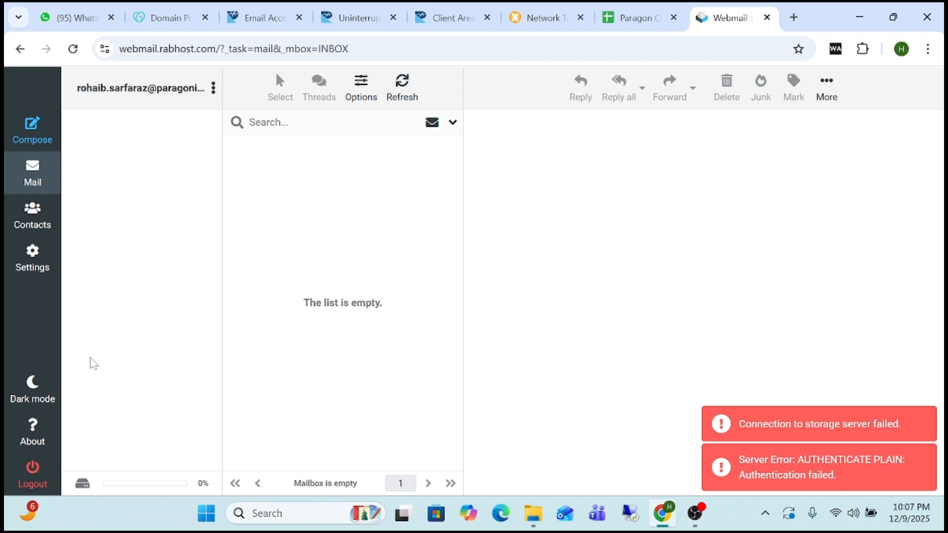
# Sign out of the current webmail session and paste the new mailbox password
pyautogui.click(30, 475)
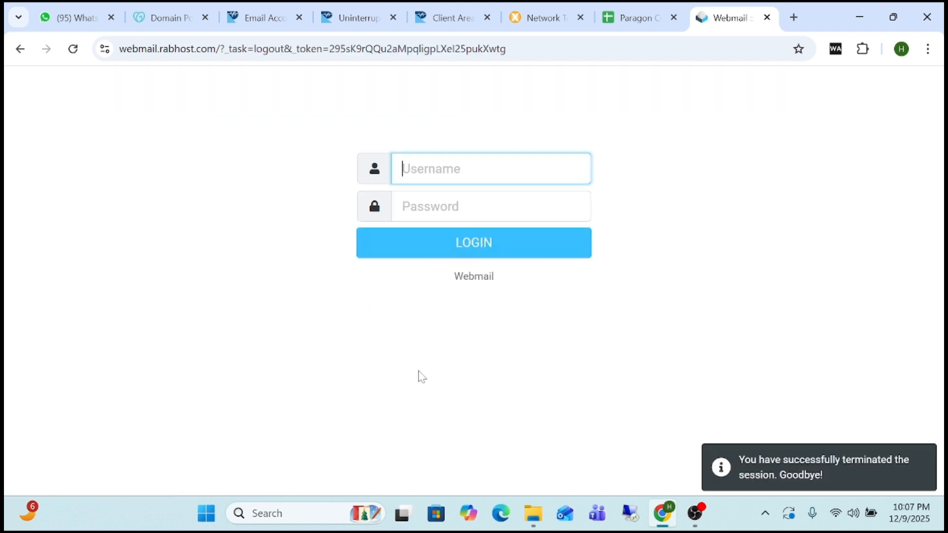
pyautogui.rightClick(431, 174)
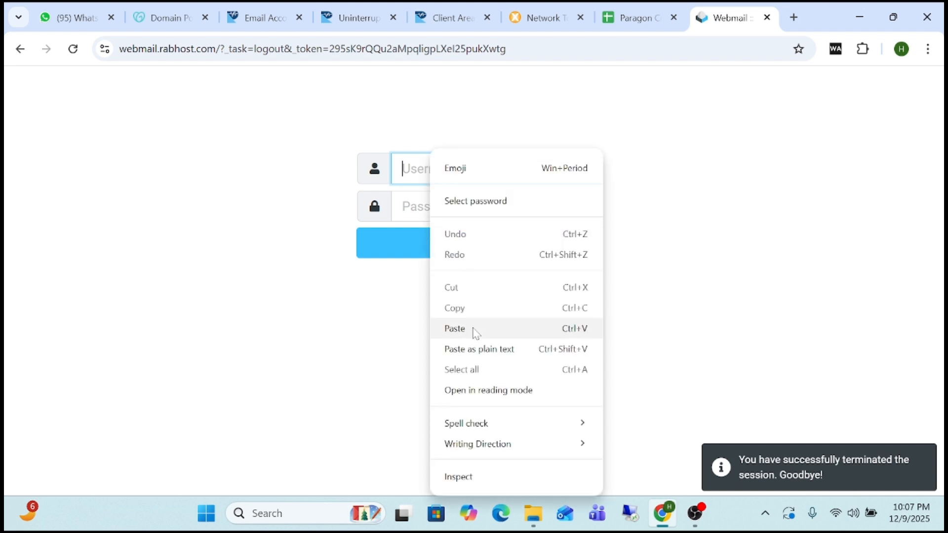
pyautogui.click(417, 215)
pyautogui.rightClick(429, 207)
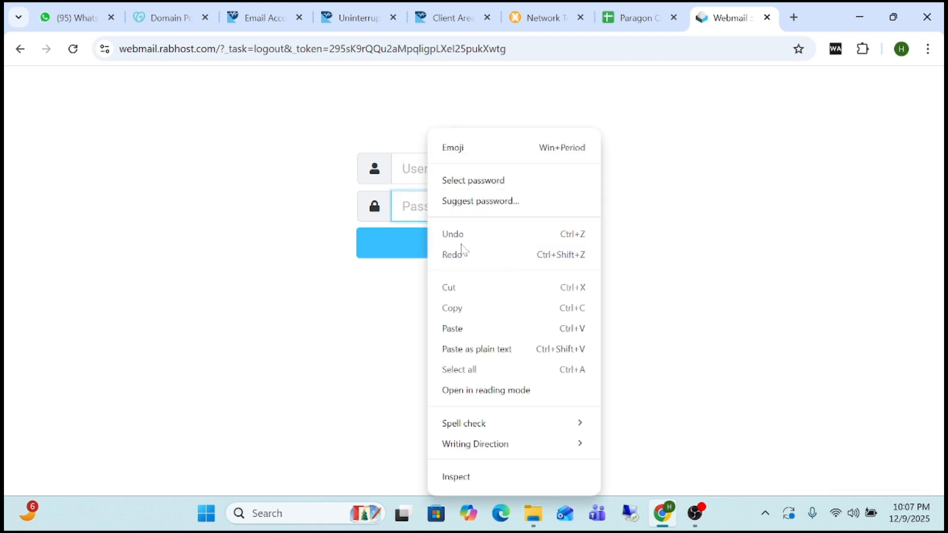
pyautogui.click(472, 328)
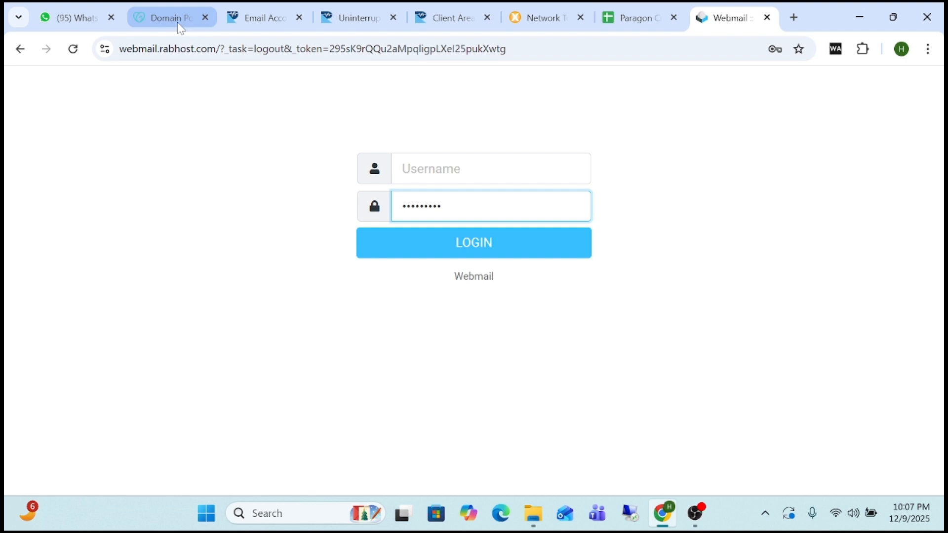
# Copy the aisolutions mailbox address from the control panel's Email Accounts page
pyautogui.click(267, 18)
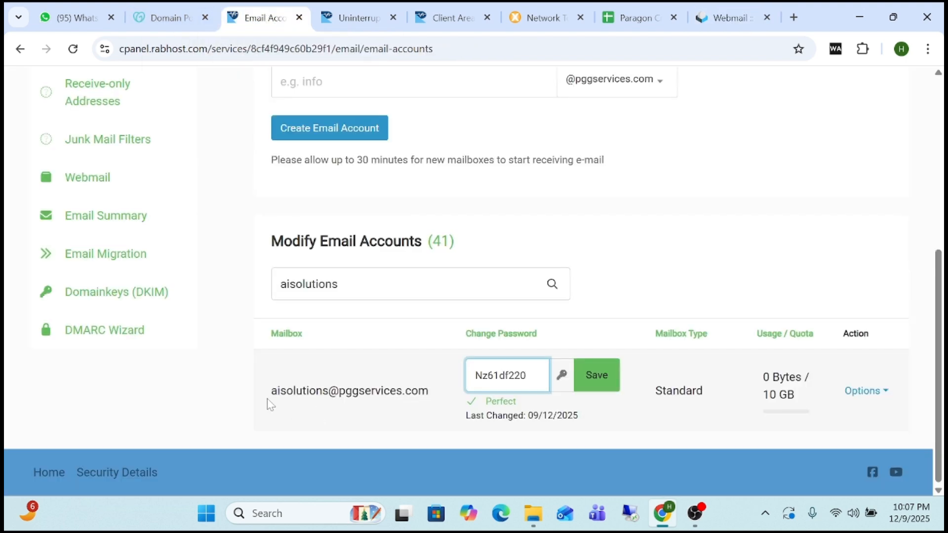
pyautogui.moveTo(269, 395); pyautogui.dragTo(431, 402)
pyautogui.rightClick(433, 404)
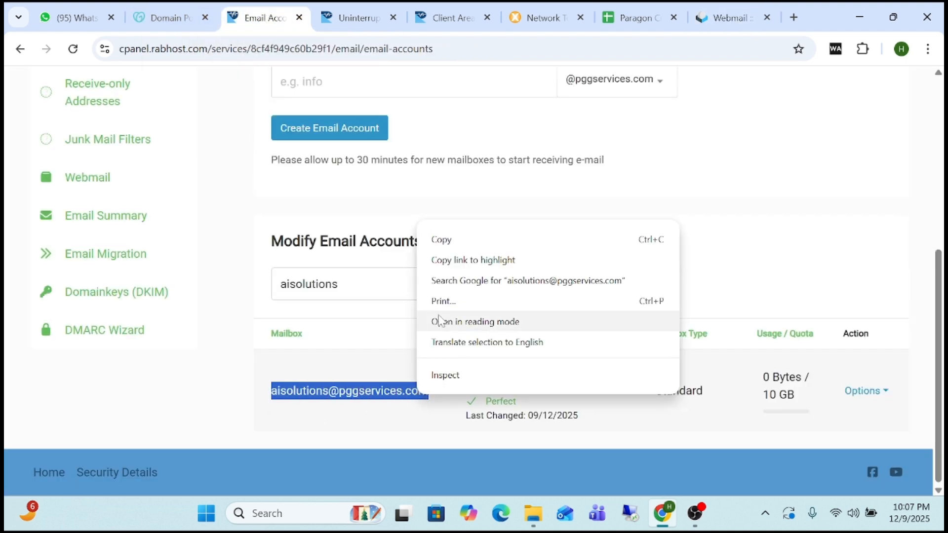
pyautogui.click(444, 238)
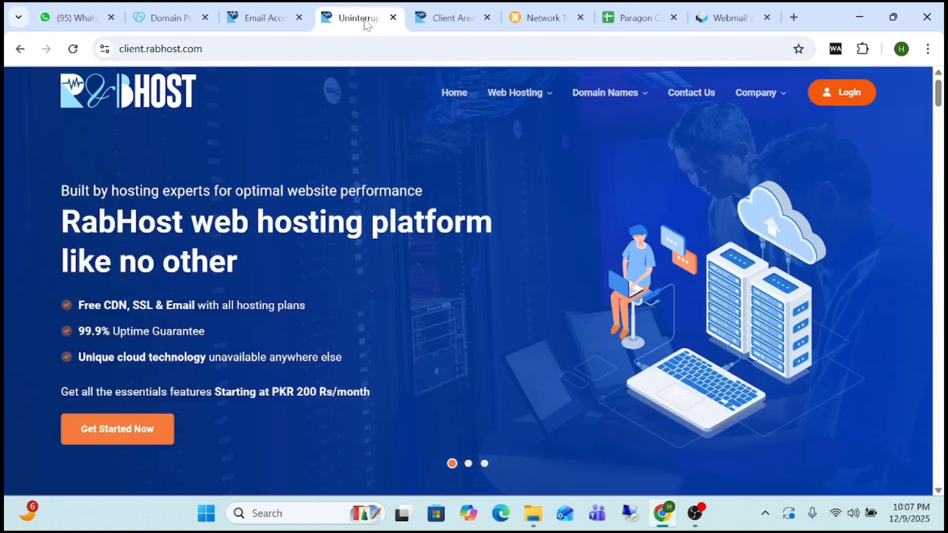
# Paste the mailbox address as the webmail username and log in
pyautogui.click(358, 19)
pyautogui.click(449, 22)
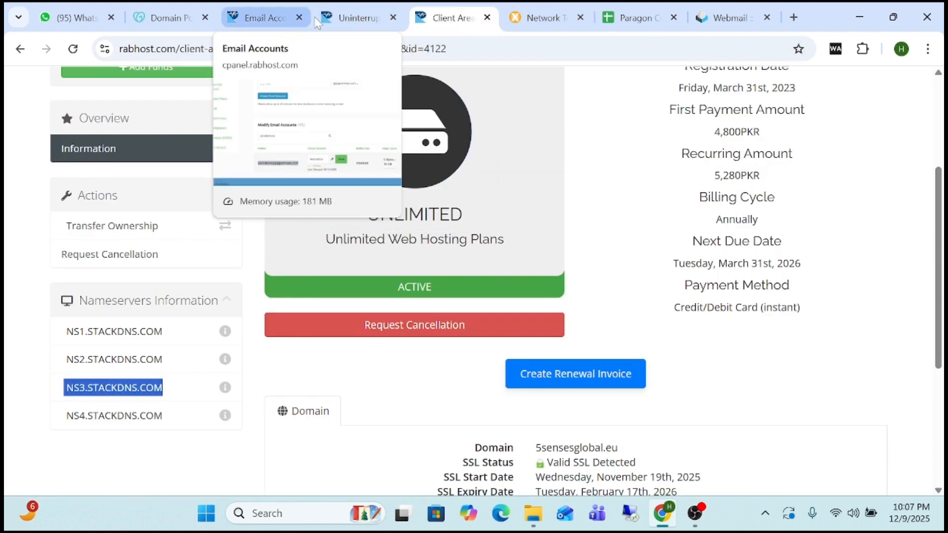
pyautogui.click(725, 20)
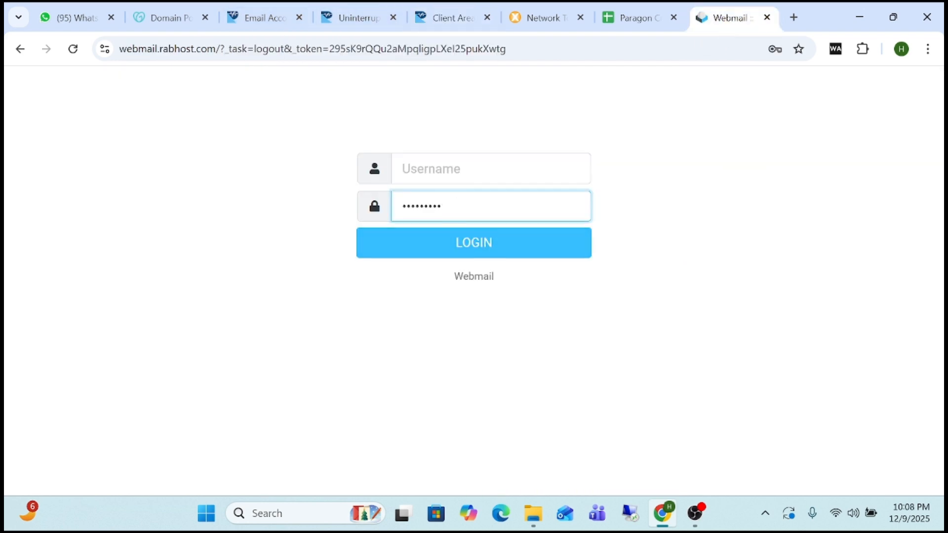
pyautogui.click(444, 168)
pyautogui.rightClick(445, 168)
pyautogui.click(485, 327)
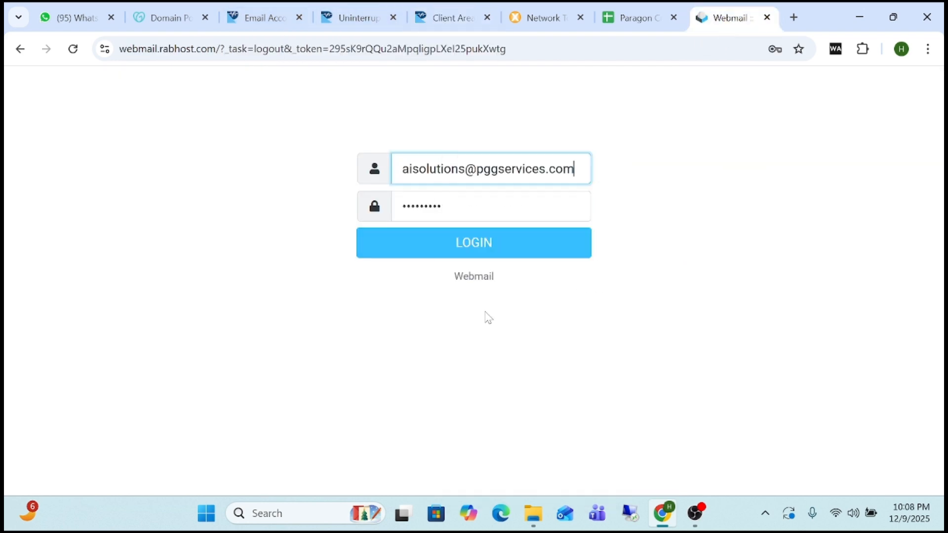
pyautogui.click(453, 253)
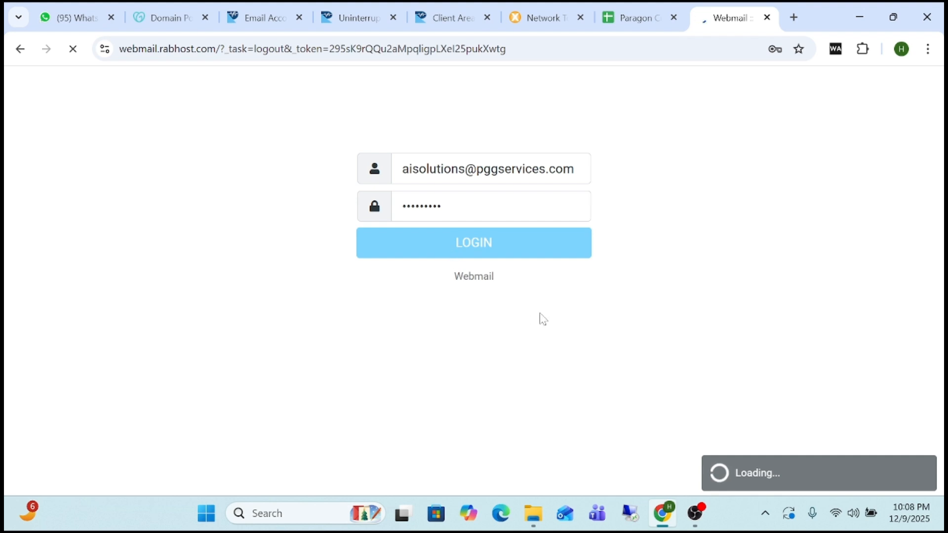